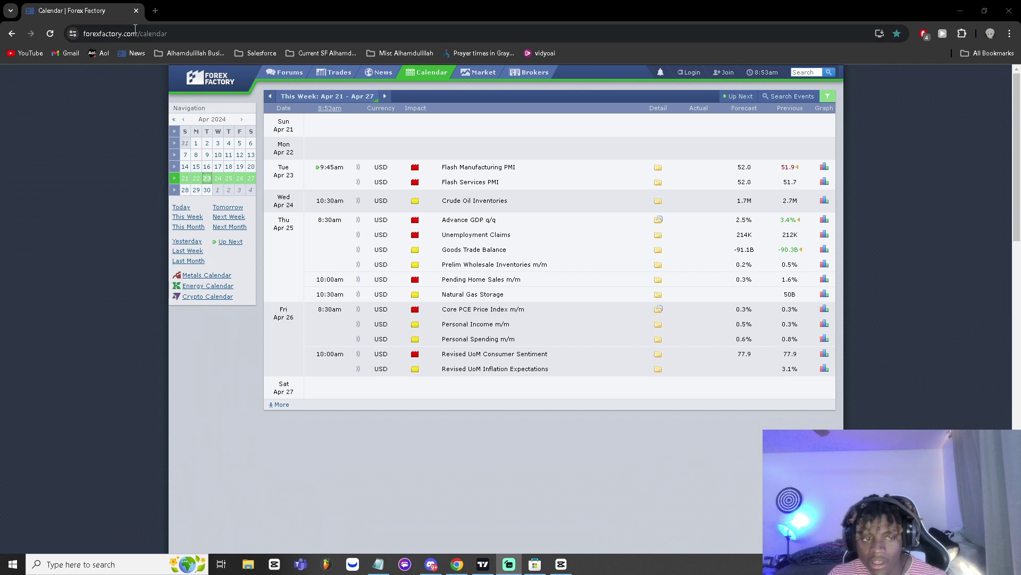
Search Google for 'forex factory' in a new browser tab.
click(155, 10)
text(fa)
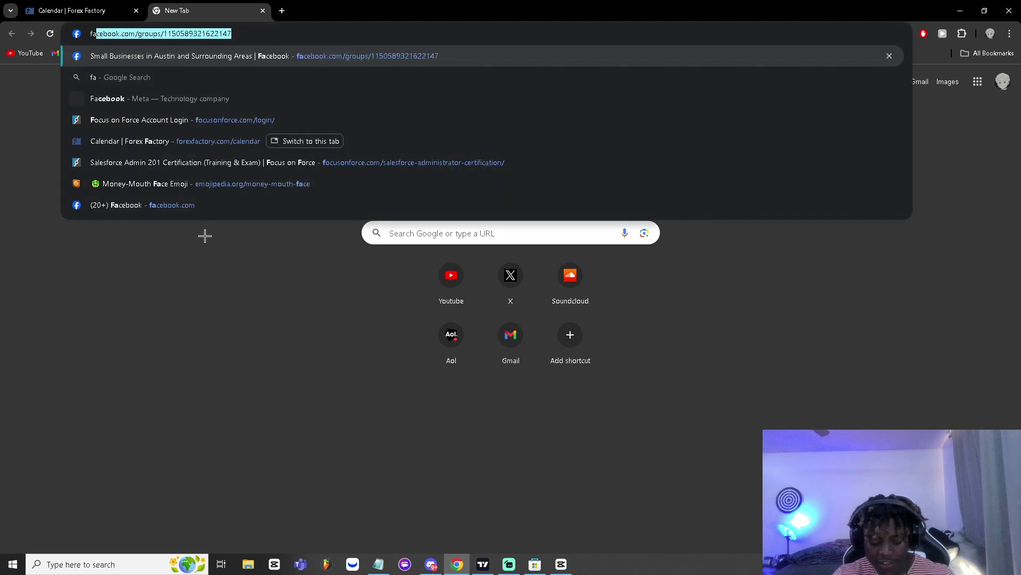
key(BackSpace)
text(orex factory)
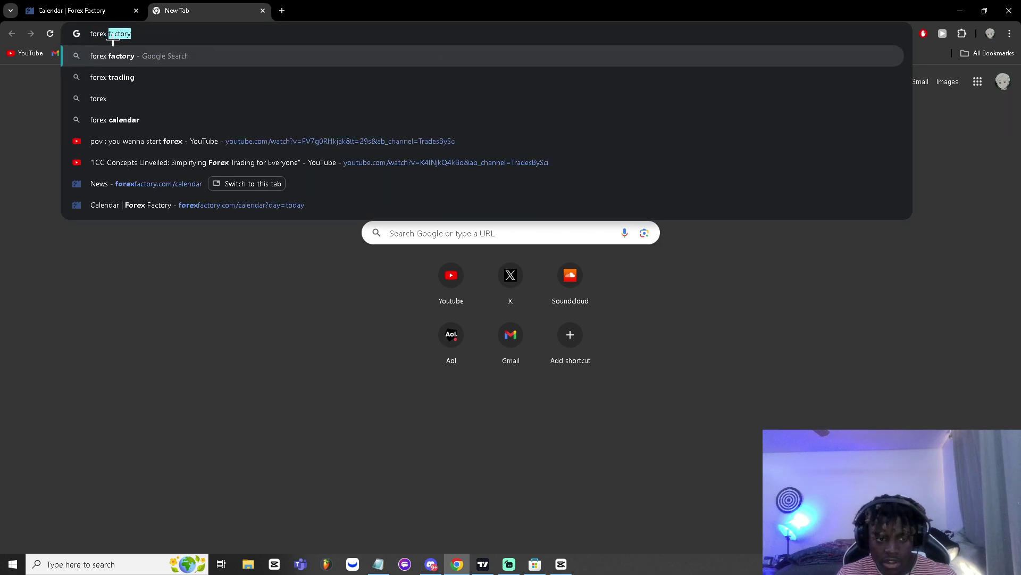
key(Return)
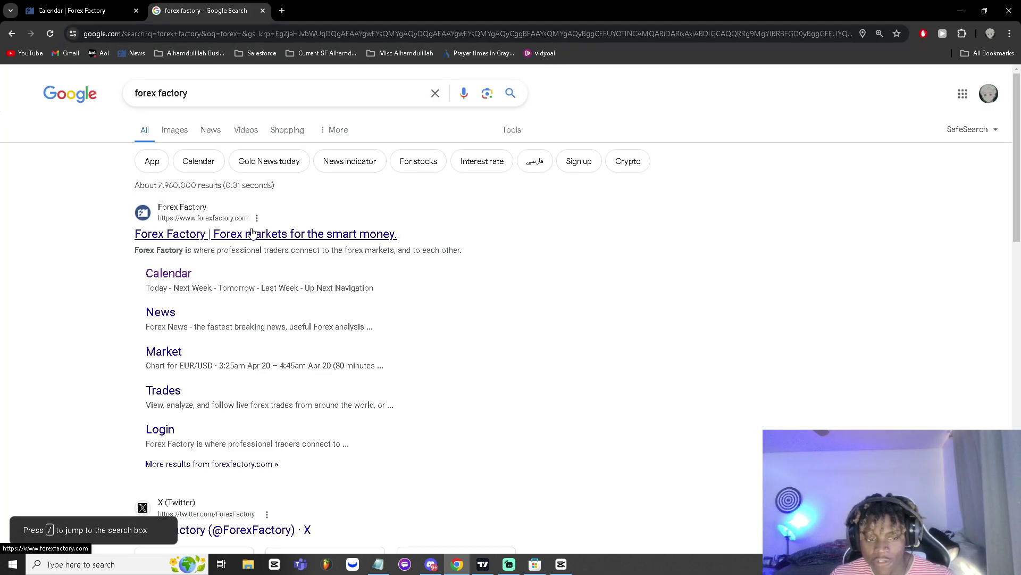
Open forexfactory.com from the results and highlight the GBP, EUR, NZD, JPY and AUD calendar events.
click(252, 233)
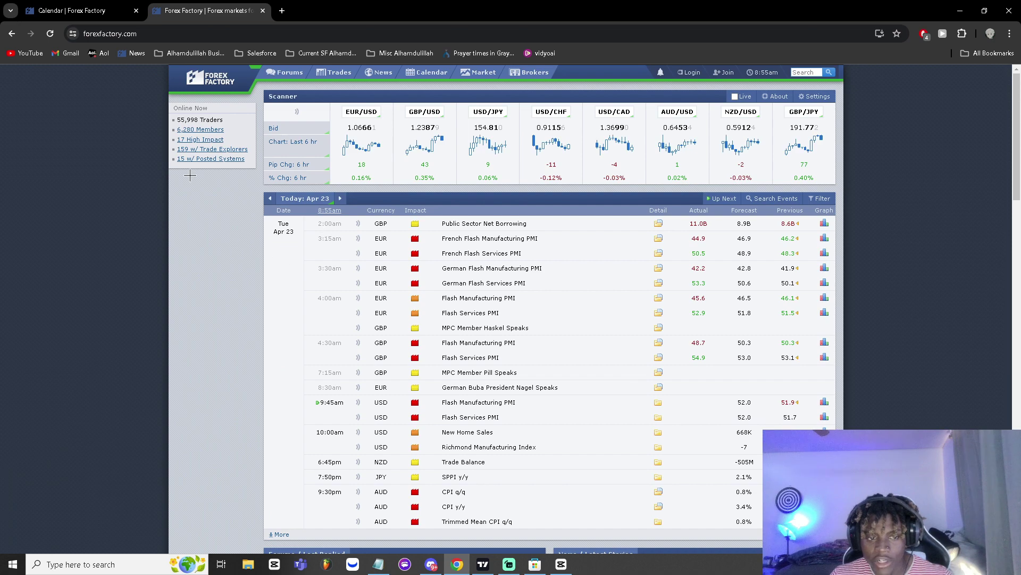
scroll(405, 309, down, 1)
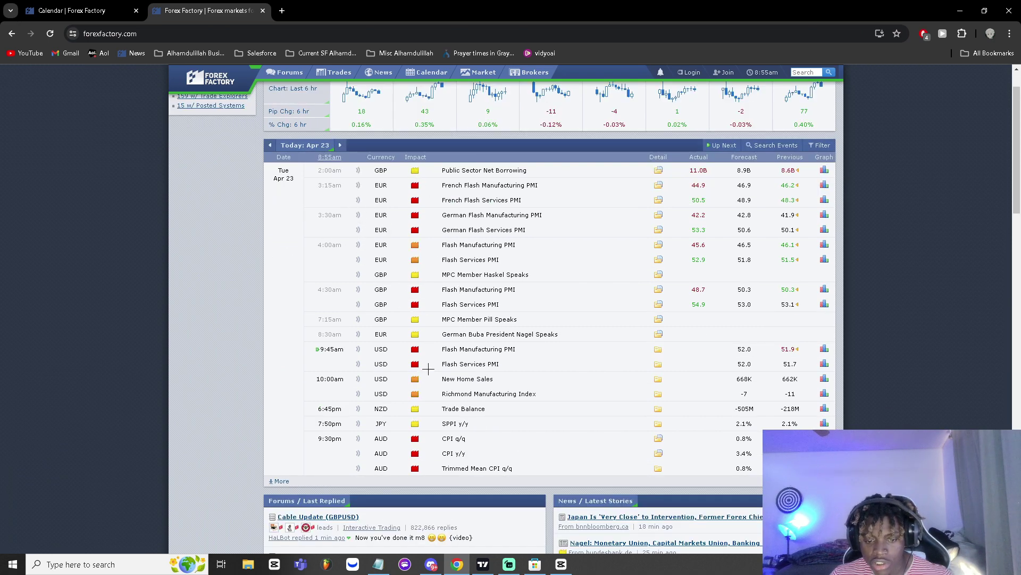
double_click(381, 170)
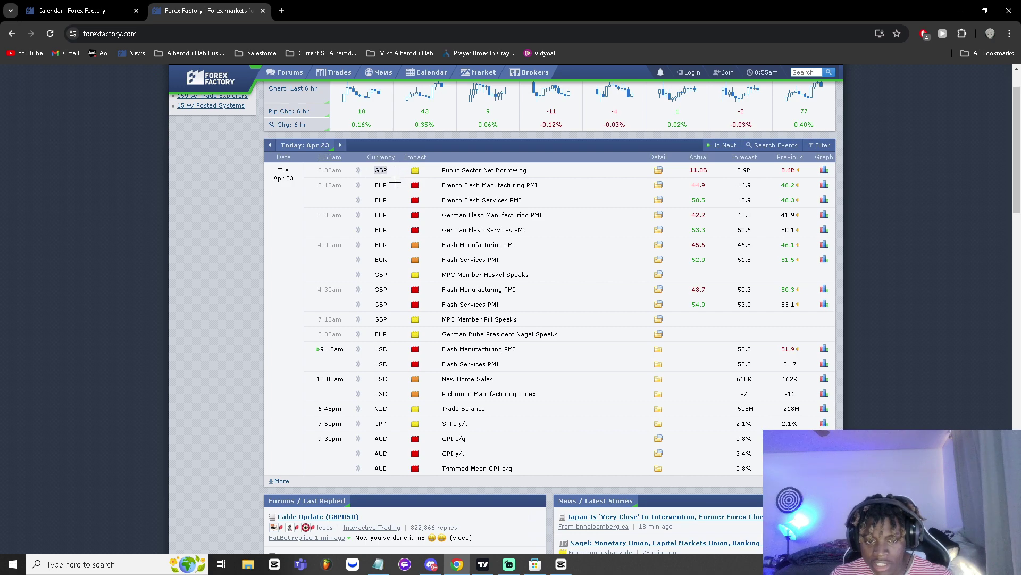
double_click(390, 185)
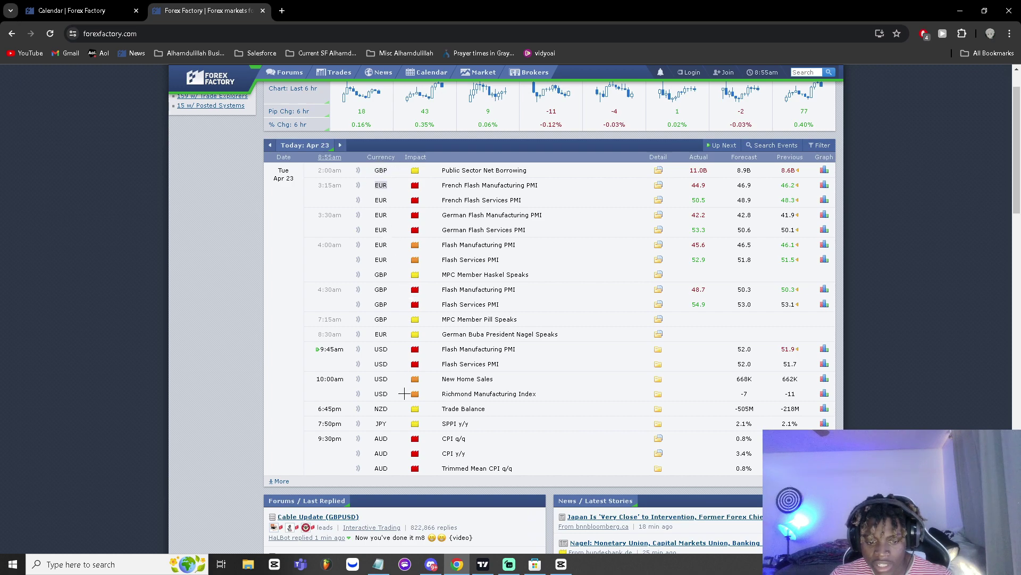
double_click(381, 408)
double_click(381, 423)
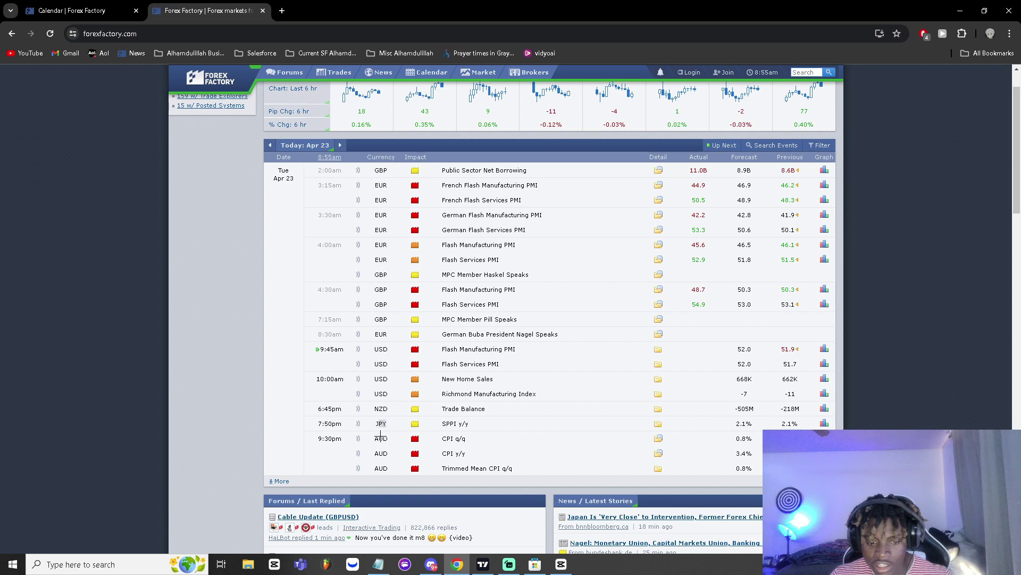
drag(390, 438, 372, 465)
Expand the calendar with More so it lists events through Apr 30.
click(362, 481)
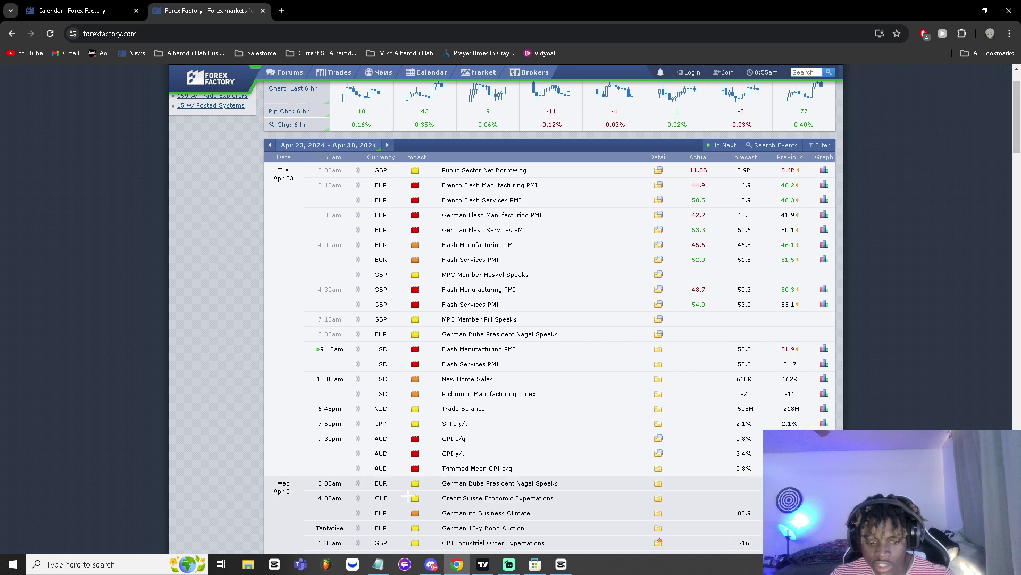
scroll(372, 479, down, 2)
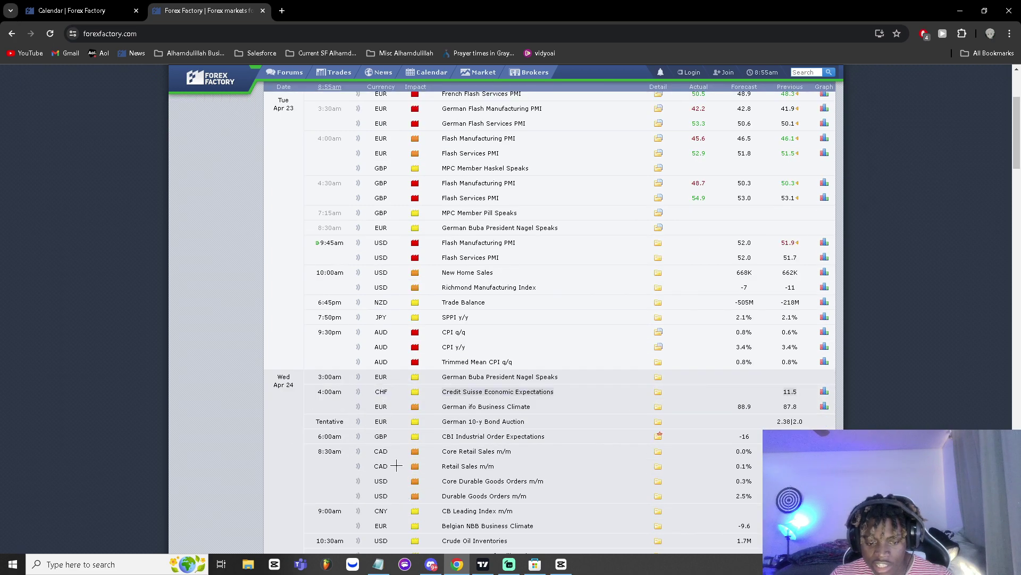
scroll(396, 465, down, 3)
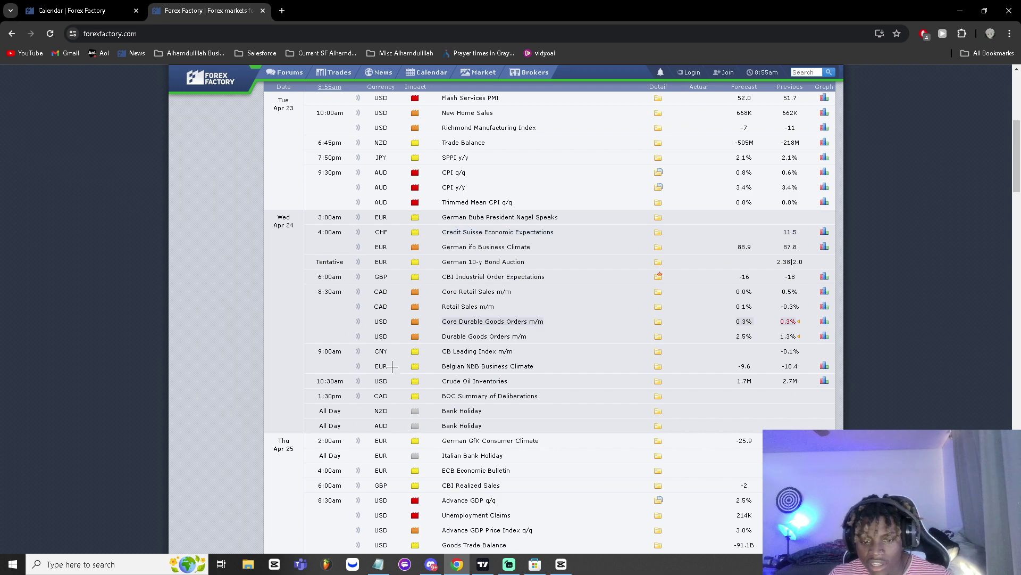
scroll(392, 366, up, 6)
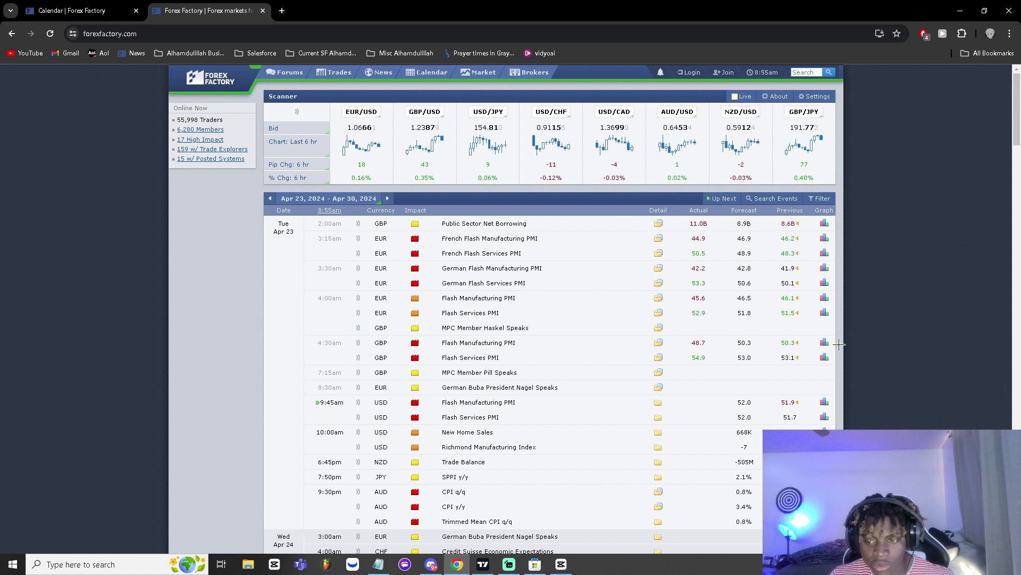
Filter the calendar to USD only by clearing all currencies and ticking USD.
click(820, 198)
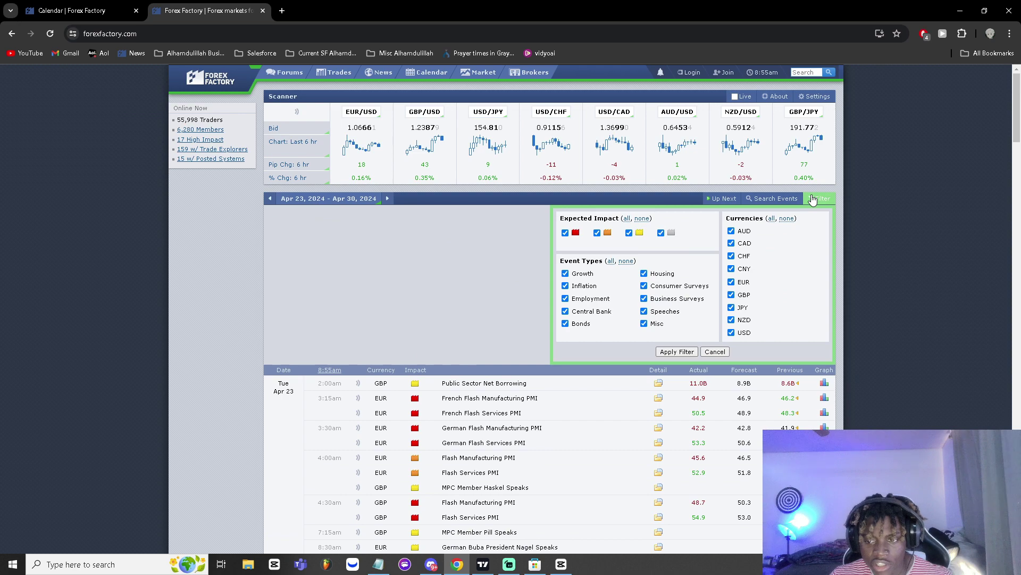
click(785, 219)
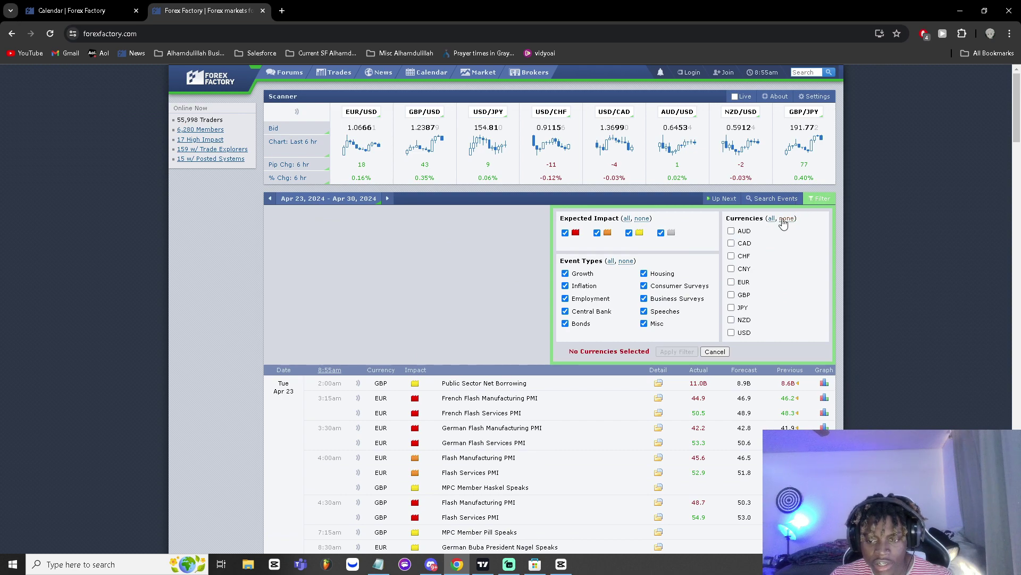
click(732, 331)
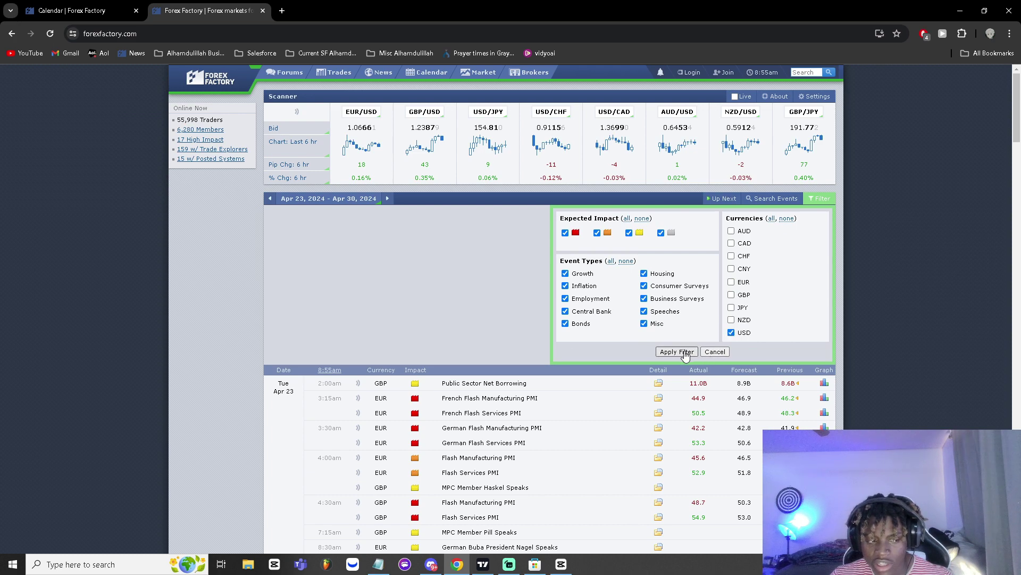
click(676, 351)
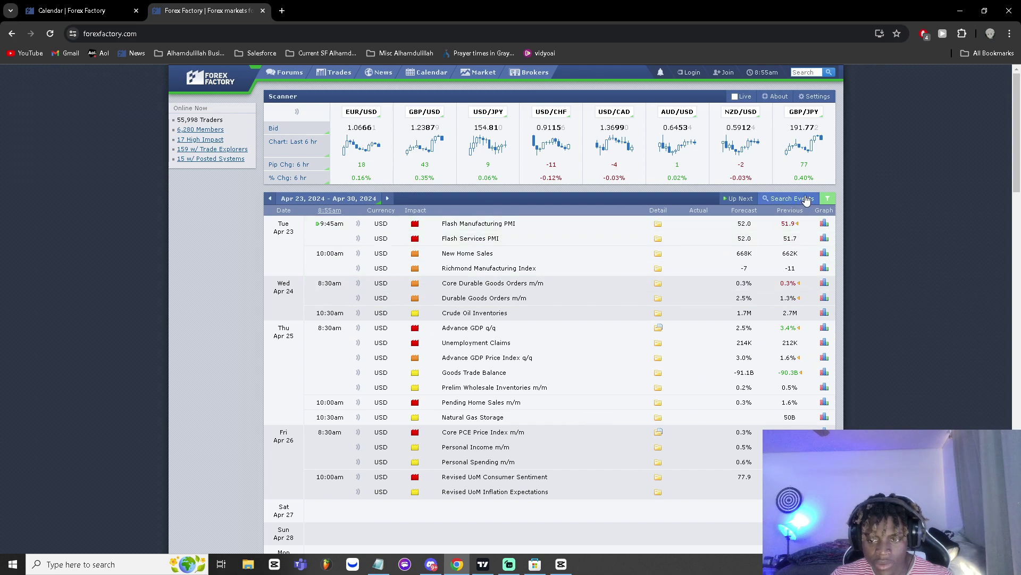
Try toggling JPY, GBP and EUR in the filter, then cancel to keep the calendar USD-only.
click(828, 198)
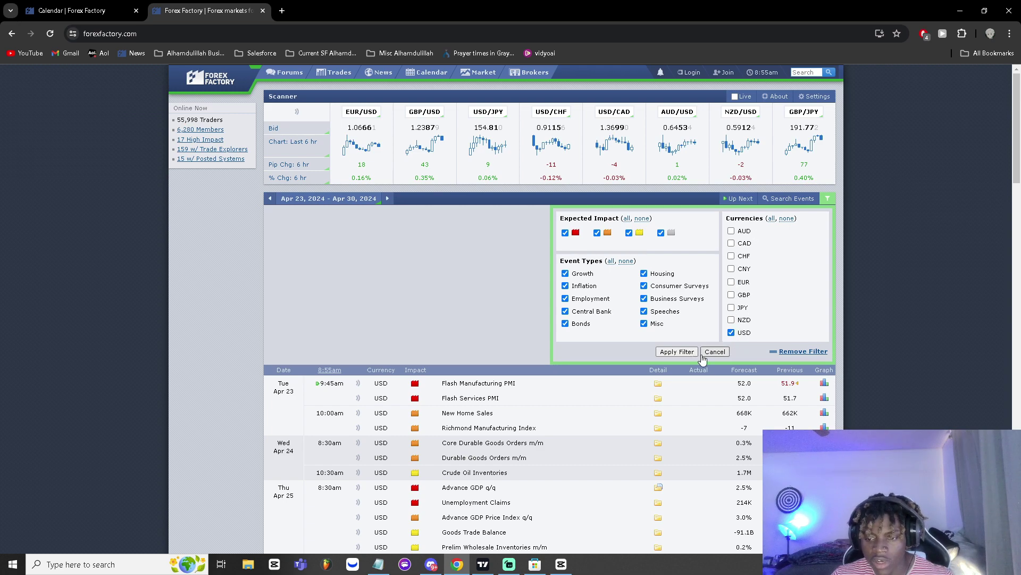
click(731, 307)
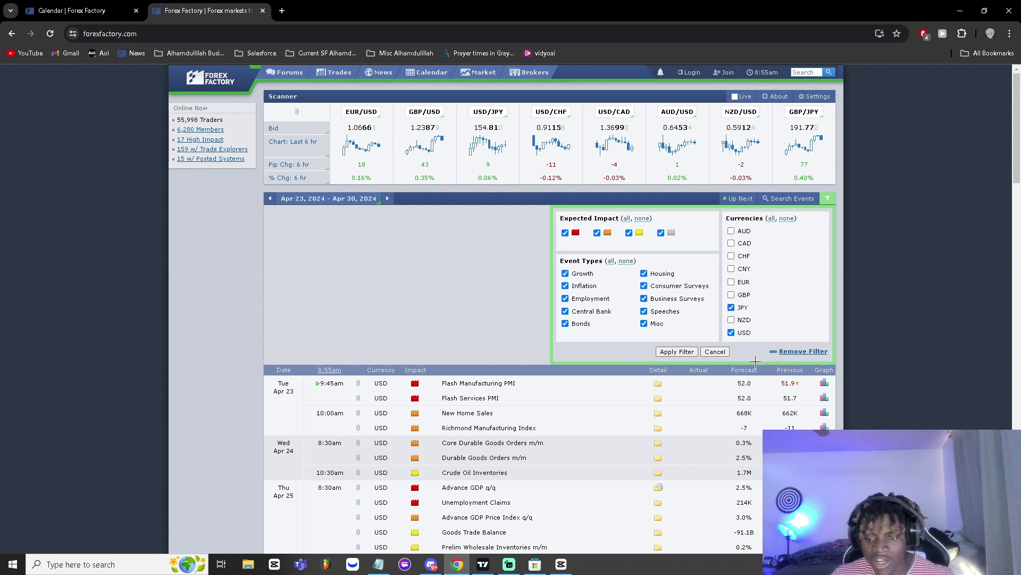
click(735, 307)
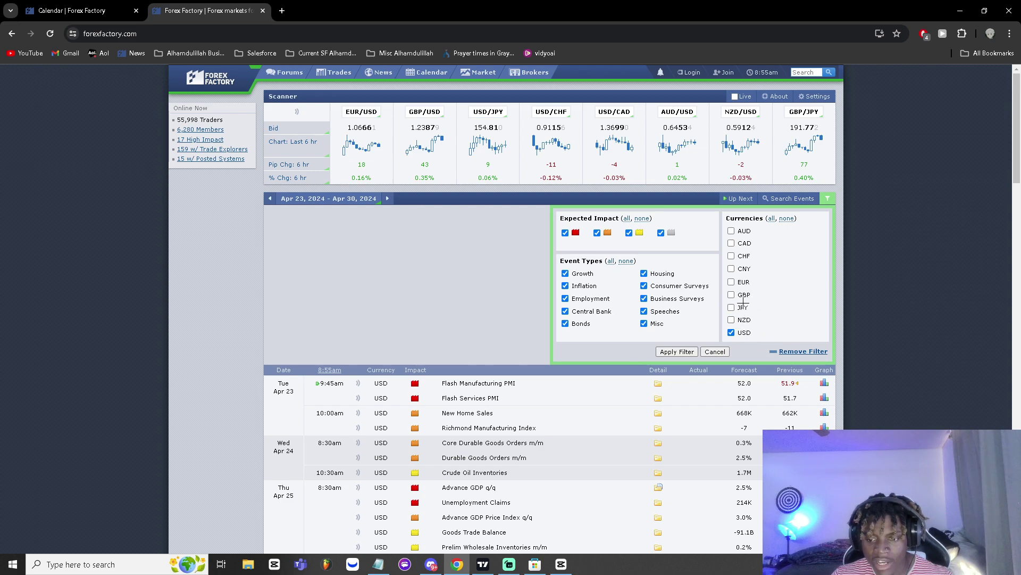
click(730, 295)
click(731, 294)
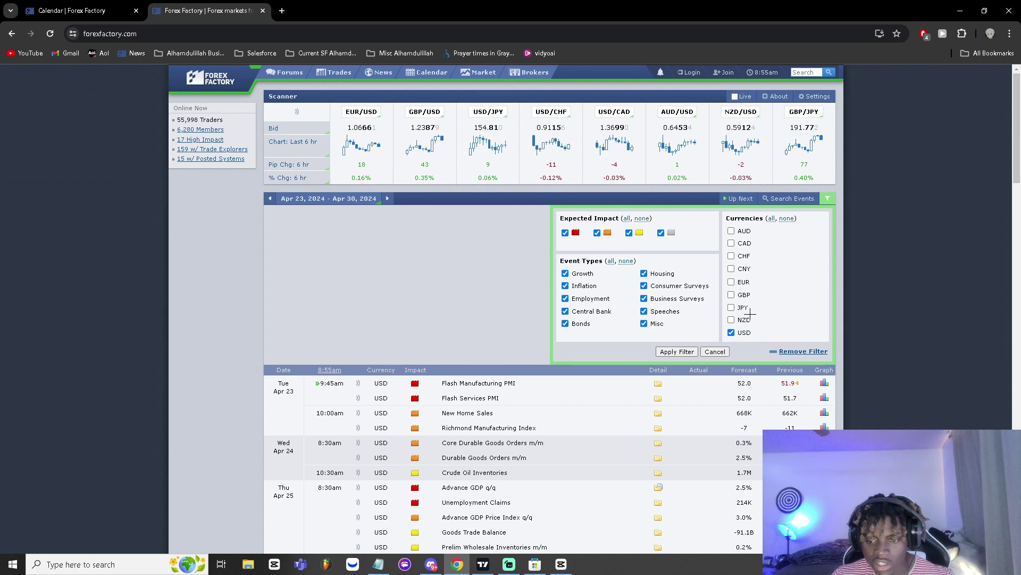
click(724, 353)
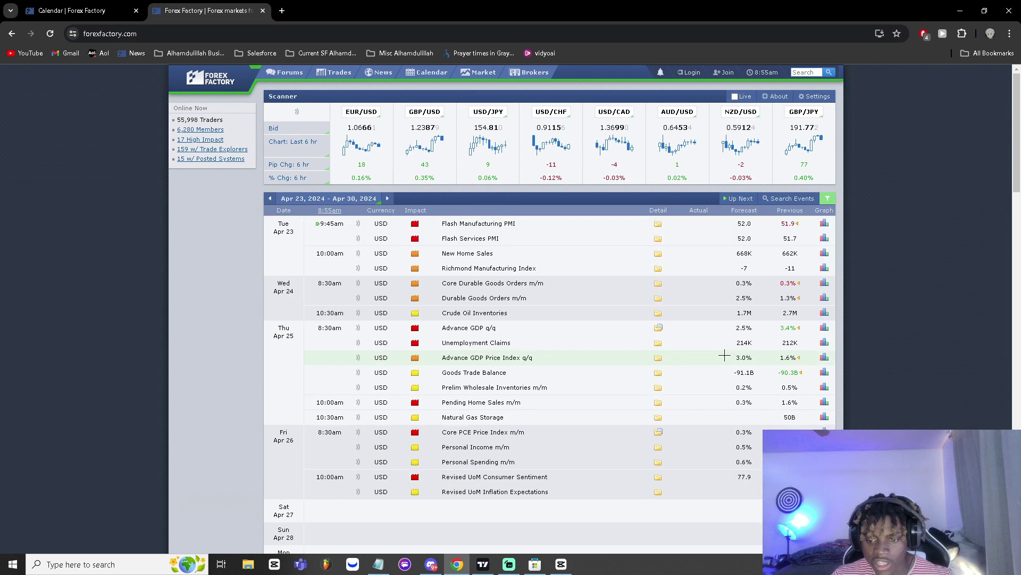
click(827, 199)
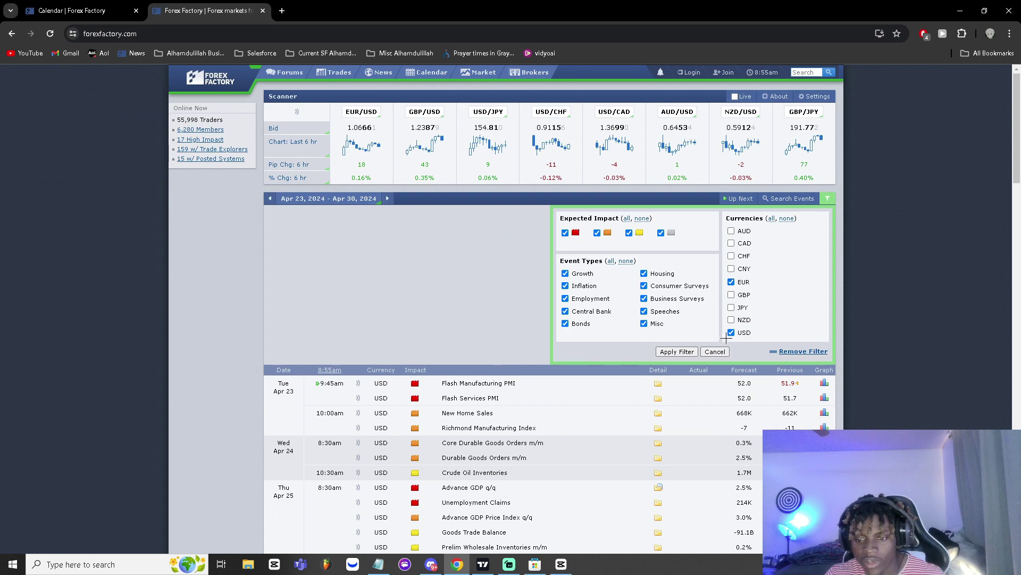
click(731, 281)
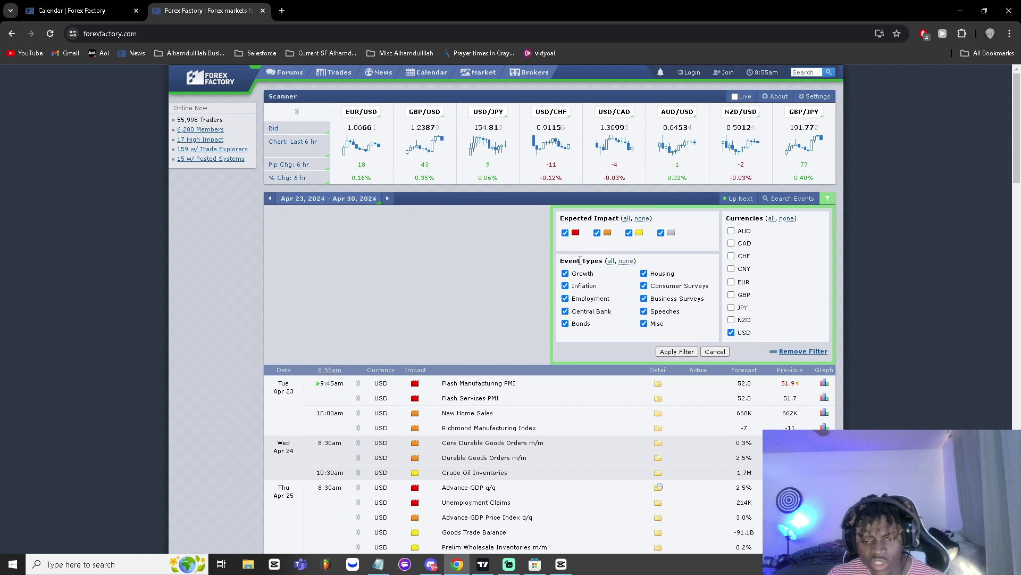
click(715, 351)
scroll(738, 384, down, 1)
scroll(738, 384, down, 1)
scroll(738, 384, up, 2)
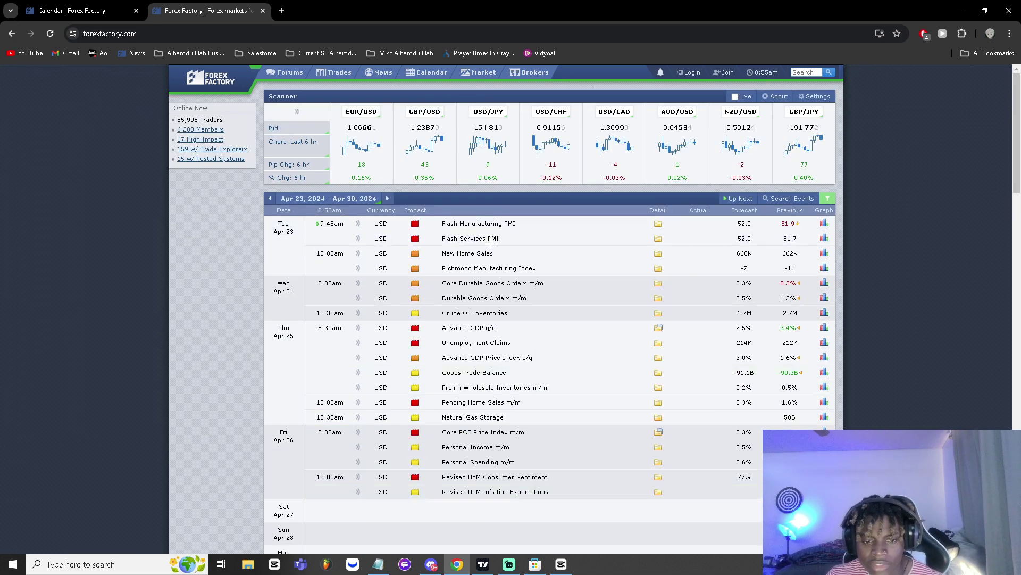
click(657, 224)
click(657, 225)
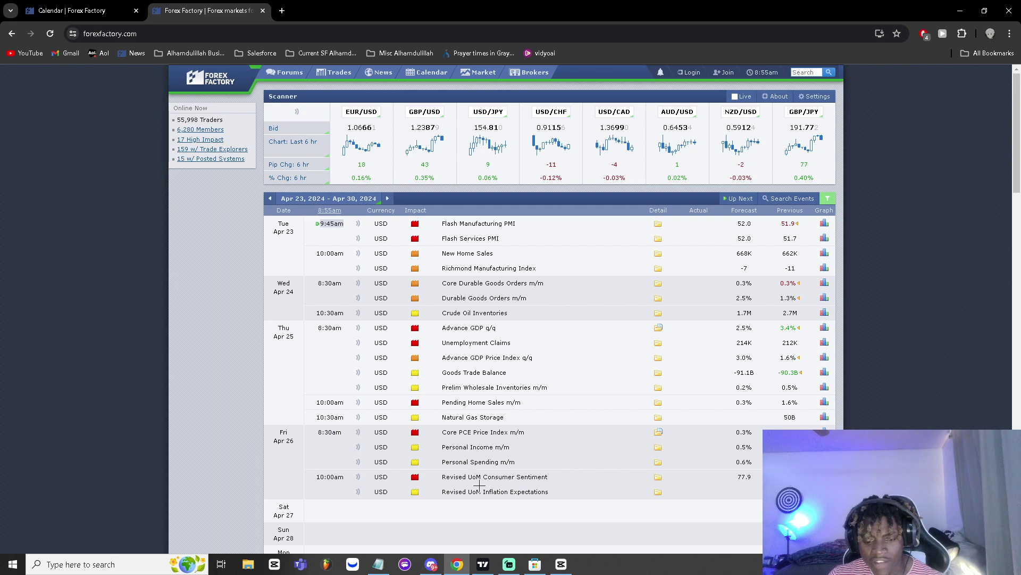
Load NQ1! from the TradingView watchlist and set the chart to 1-hour candles.
click(480, 568)
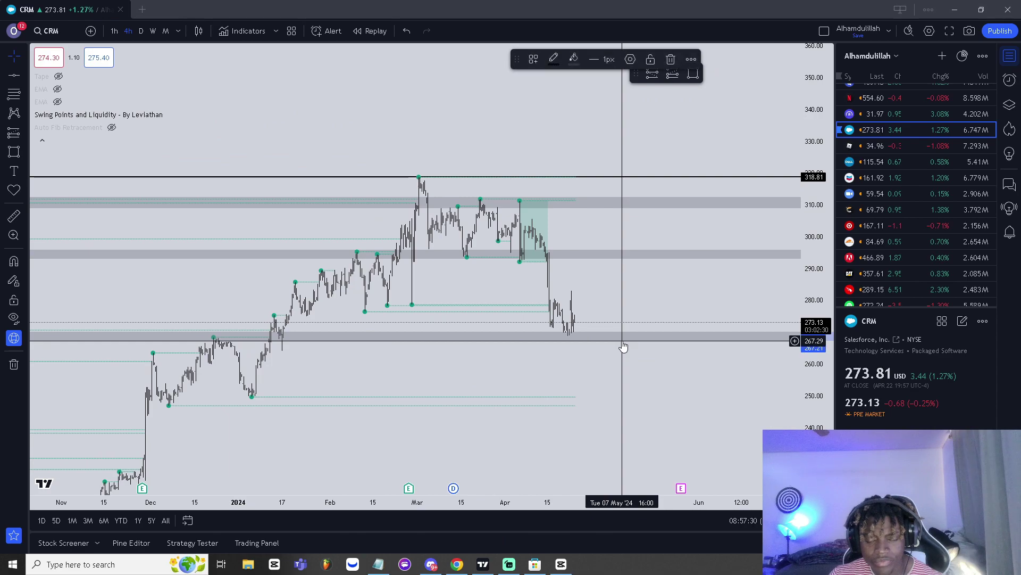
scroll(623, 346, up, 5)
scroll(898, 261, down, 2)
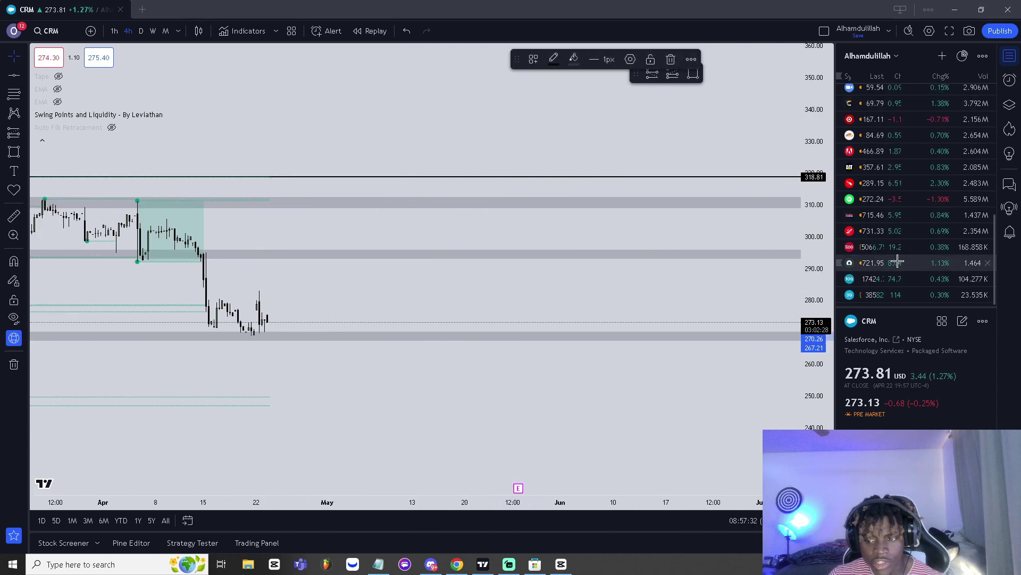
click(898, 262)
click(897, 273)
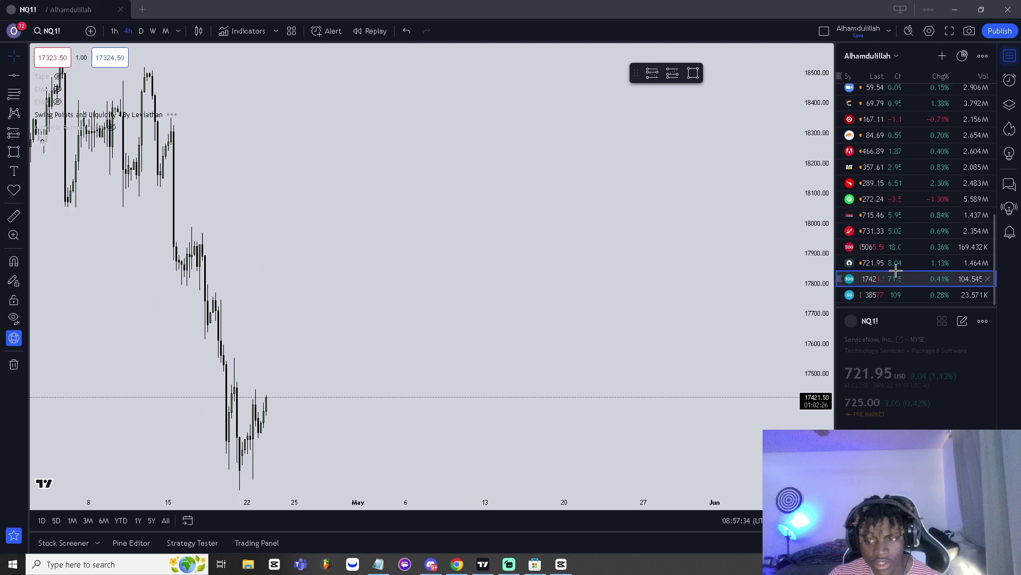
scroll(586, 331, down, 5)
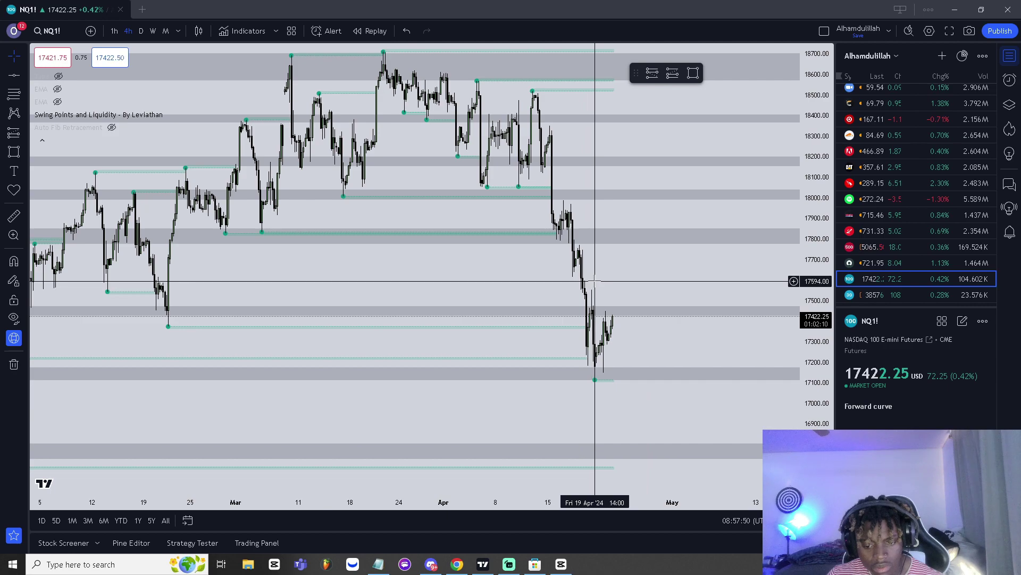
scroll(594, 282, up, 5)
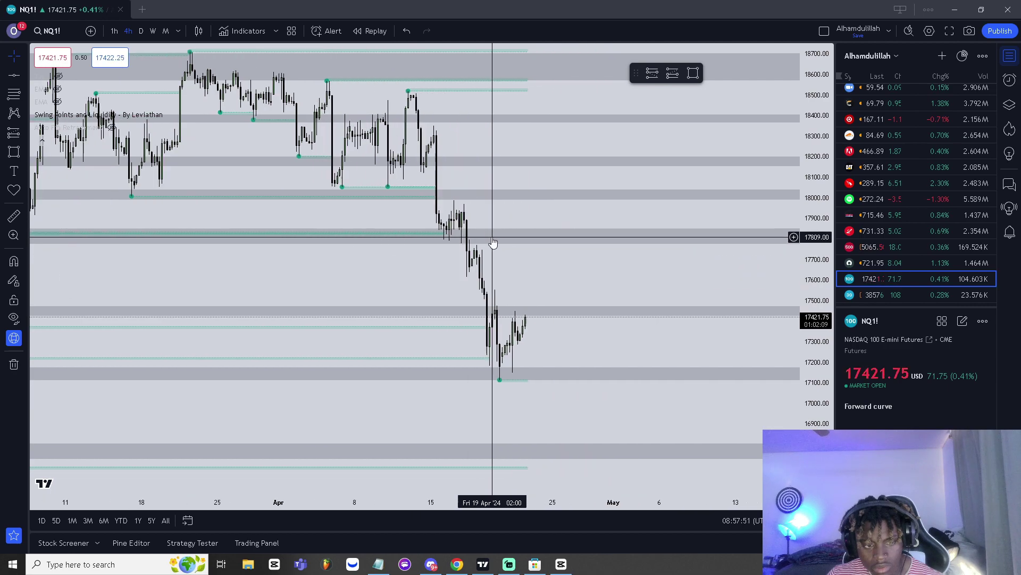
click(115, 30)
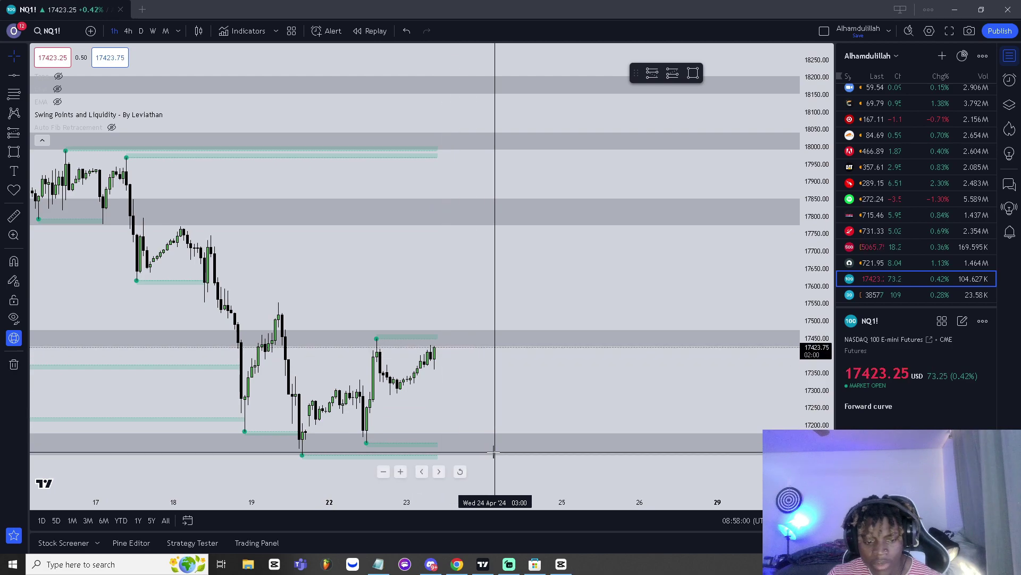
Step the Forex Factory calendar back to the Apr 15–22 week and scroll through its USD events.
click(955, 10)
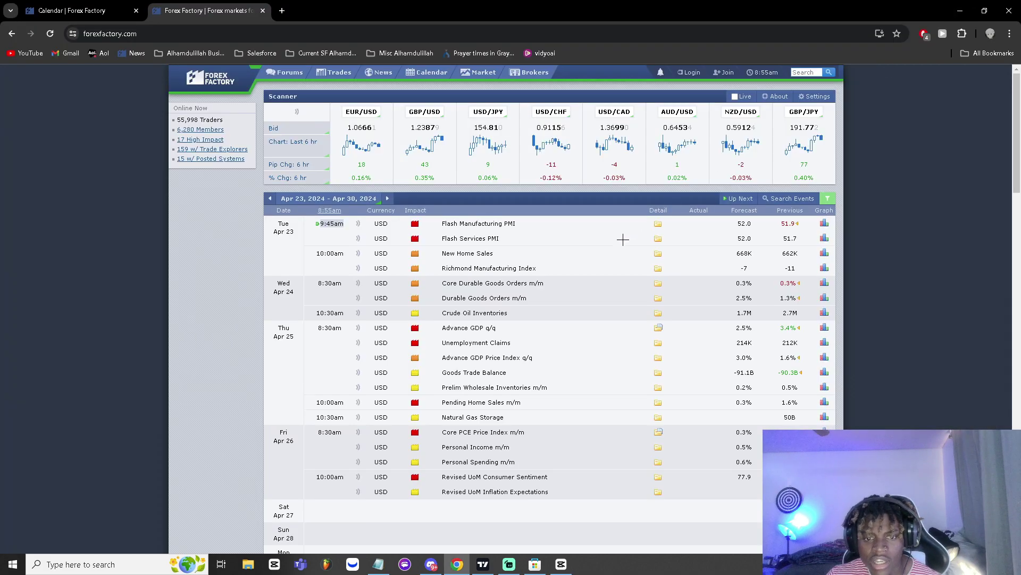
click(270, 198)
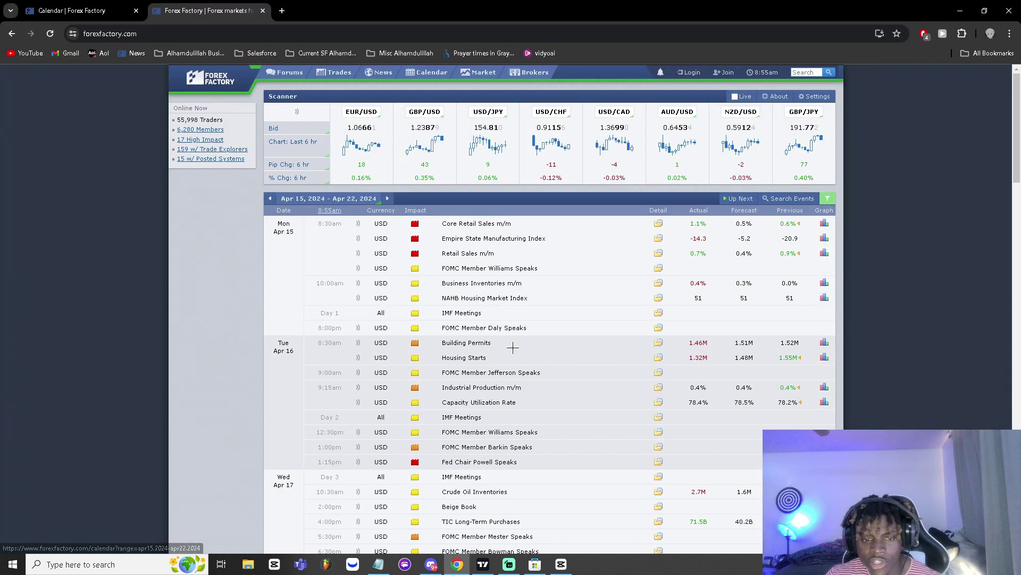
scroll(511, 349, down, 1)
scroll(509, 349, down, 6)
scroll(479, 347, up, 2)
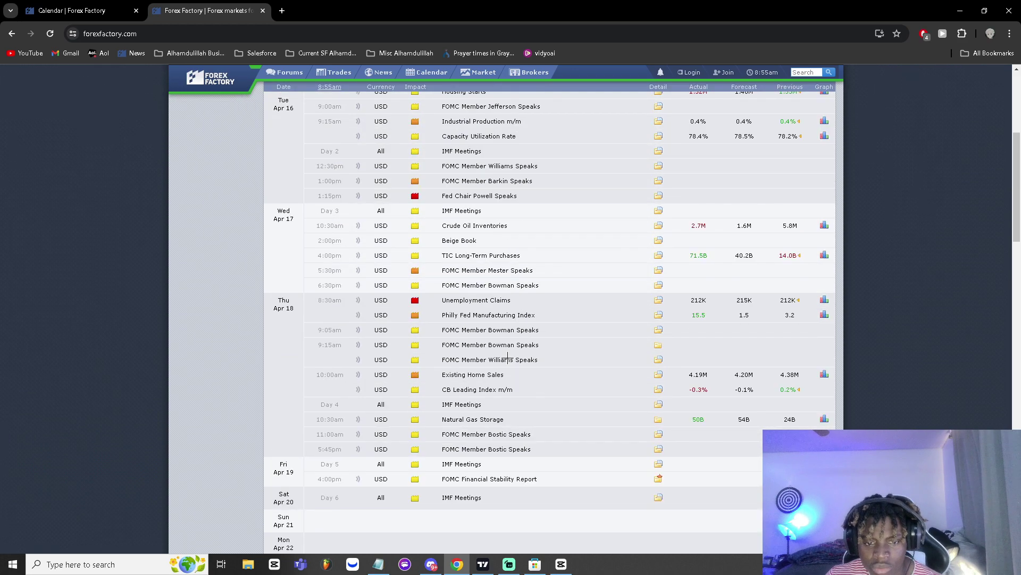
scroll(447, 344, up, 2)
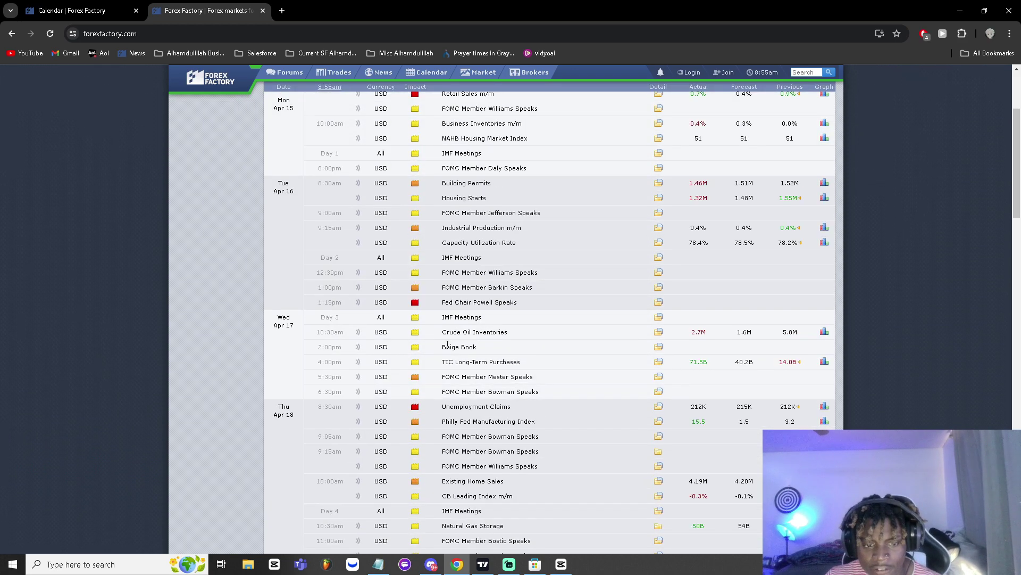
scroll(447, 345, up, 3)
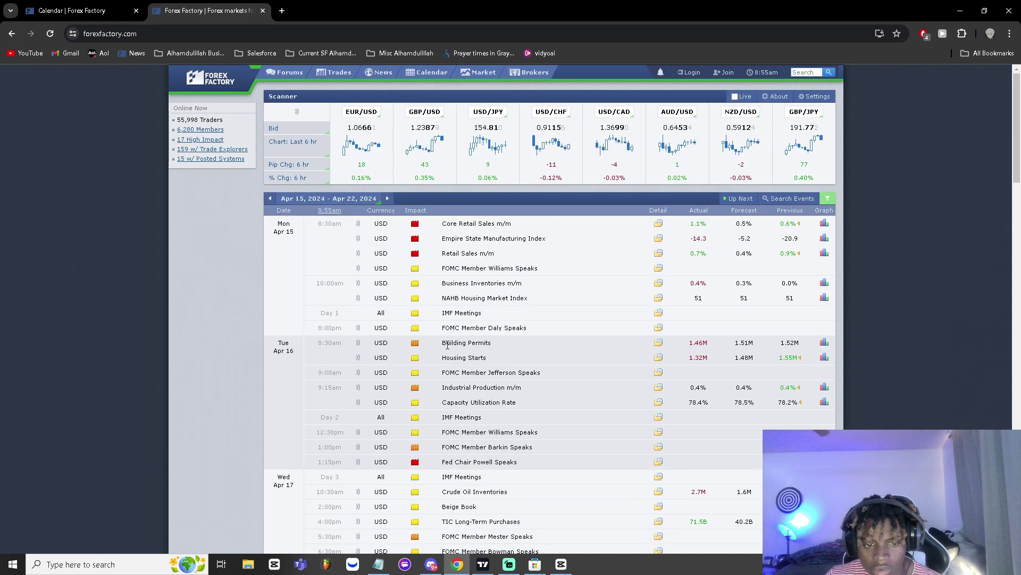
right_click(448, 345)
click(340, 299)
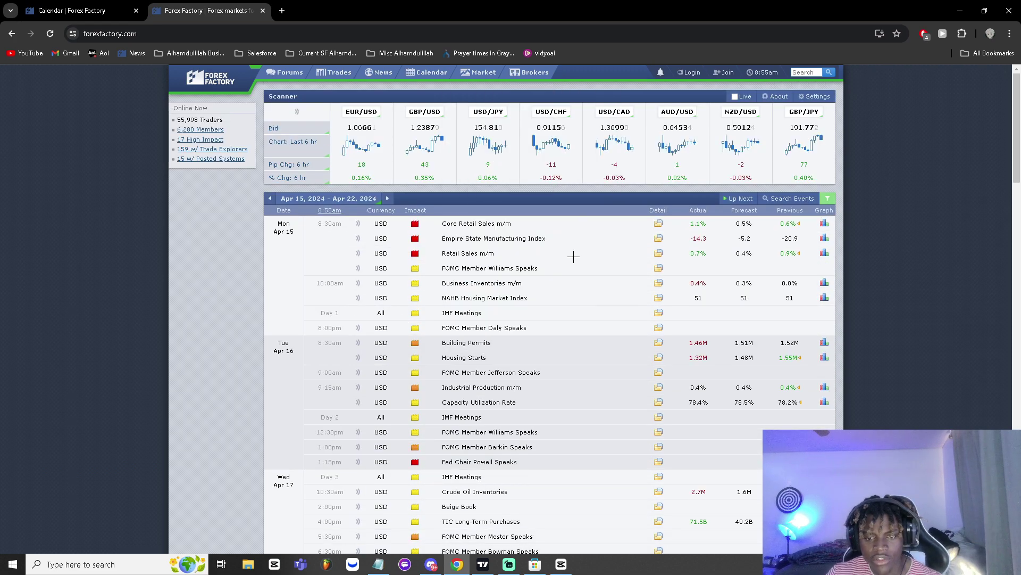
Jump the NQ1! hourly chart to Monday 15 April 2024 at 08:00.
click(483, 564)
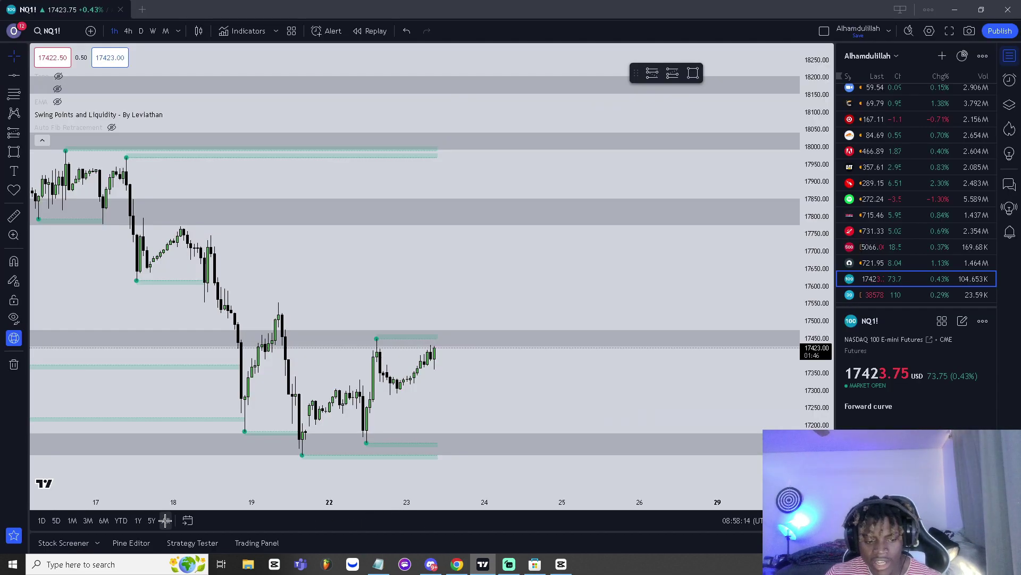
click(187, 519)
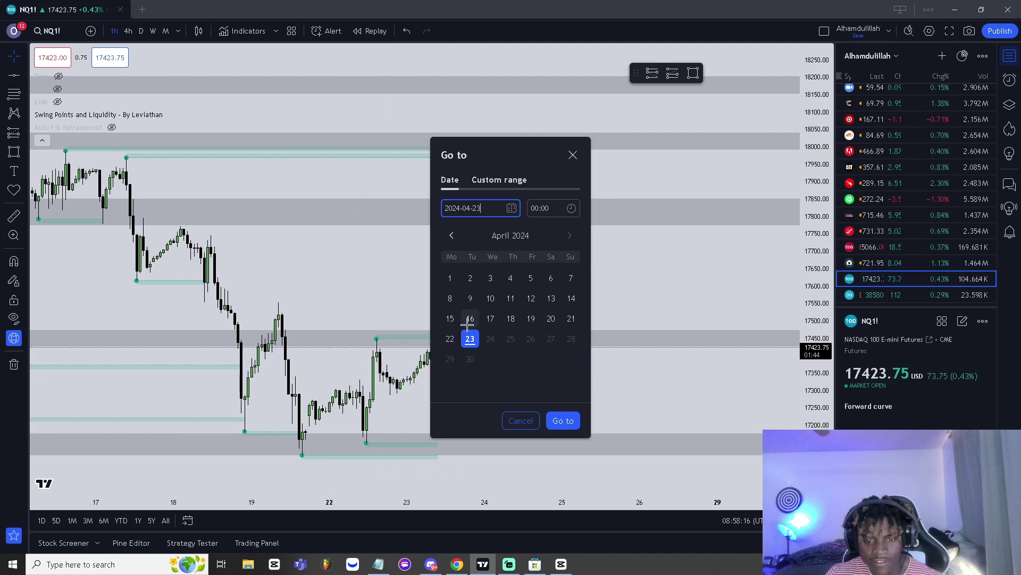
click(451, 318)
click(553, 207)
scroll(565, 255, down, 5)
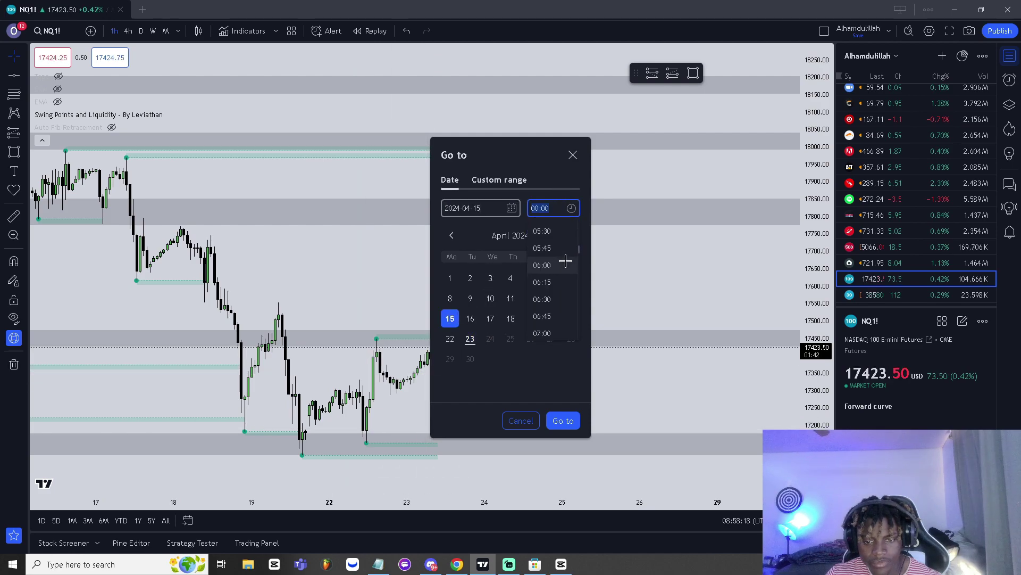
scroll(554, 270, down, 2)
click(553, 328)
click(563, 420)
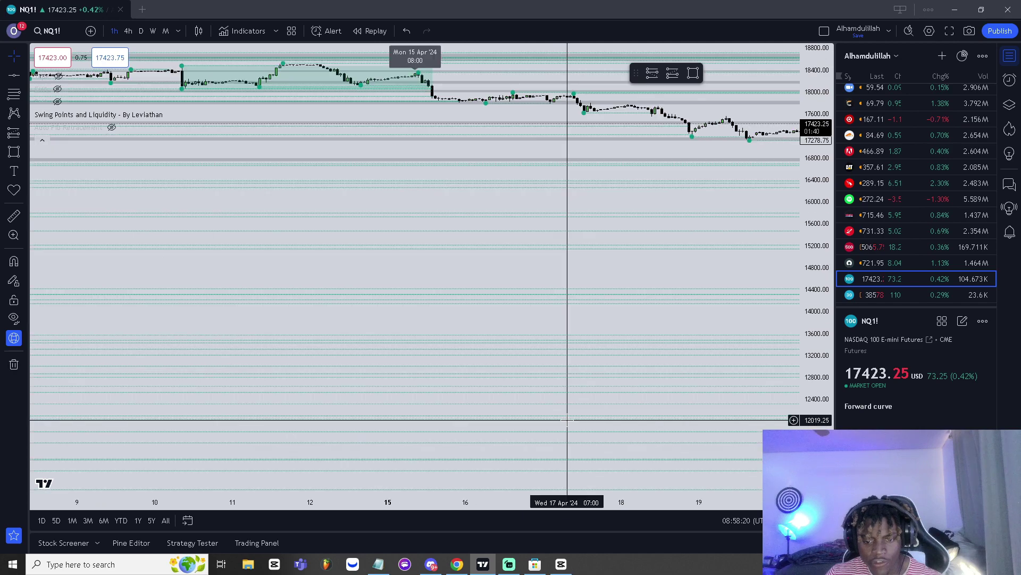
Centre and enlarge the 15 April candles, panning to show 9–18 April.
drag(474, 263, 583, 360)
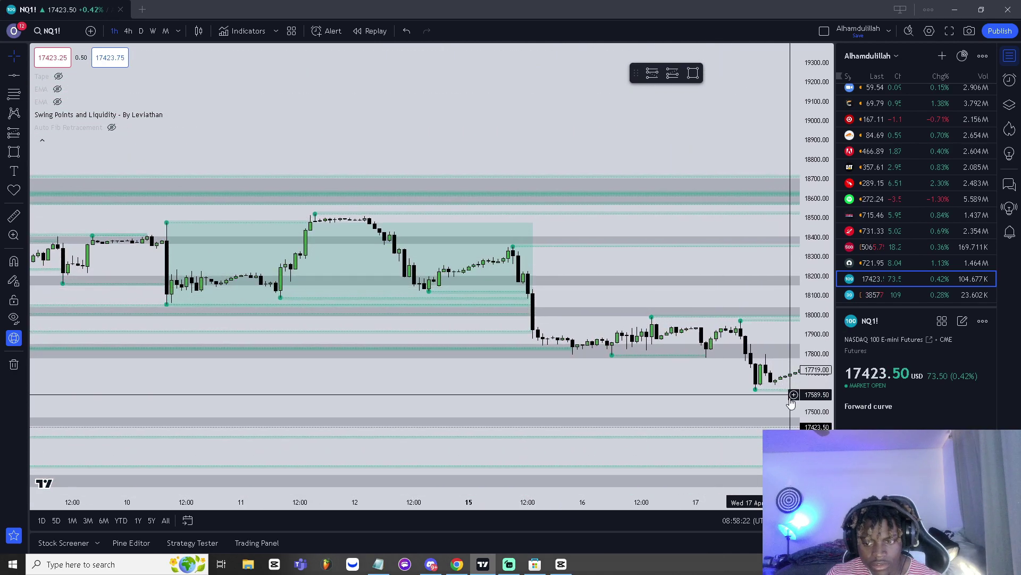
drag(791, 403, 570, 205)
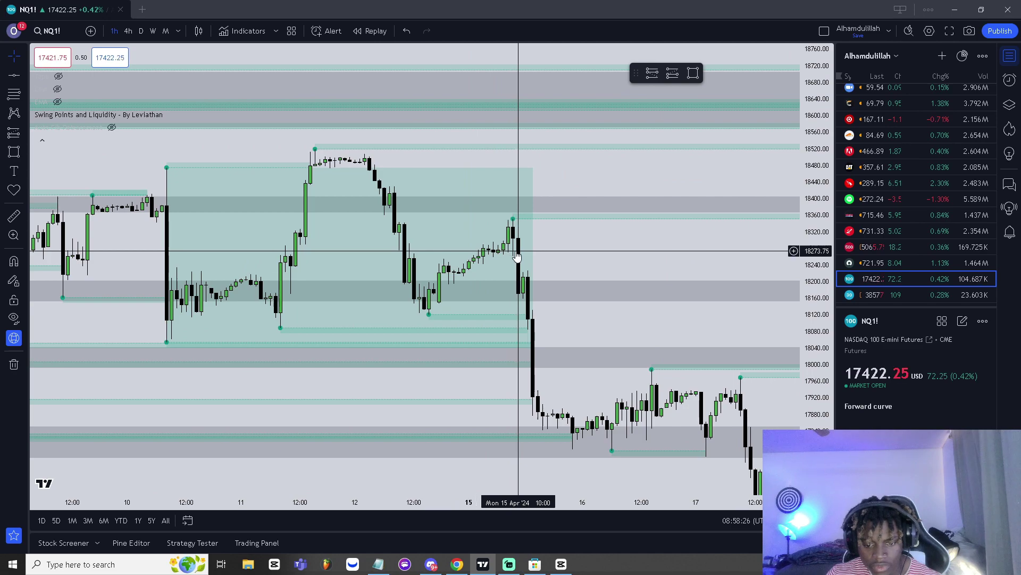
scroll(659, 269, up, 3)
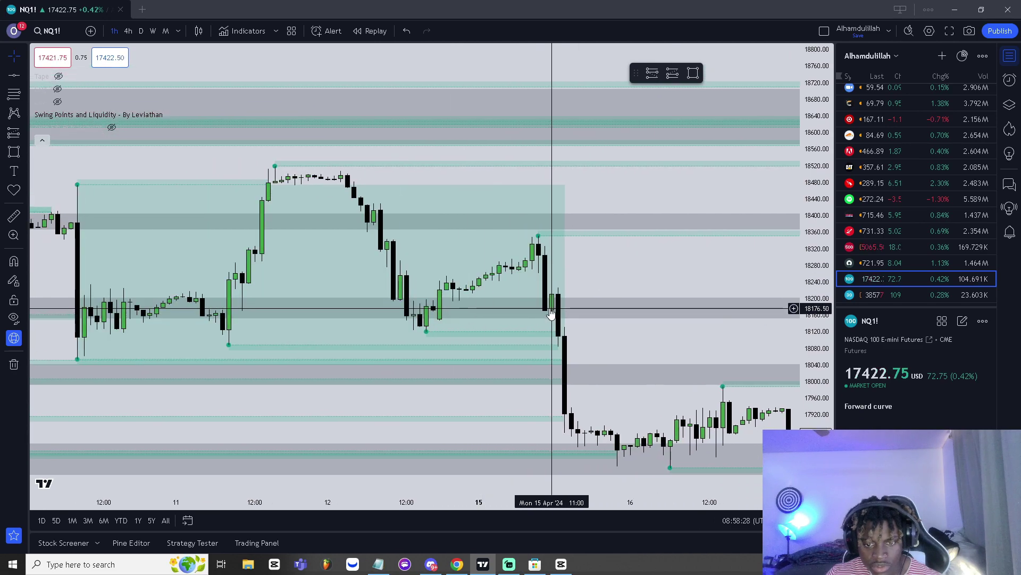
scroll(558, 286, down, 2)
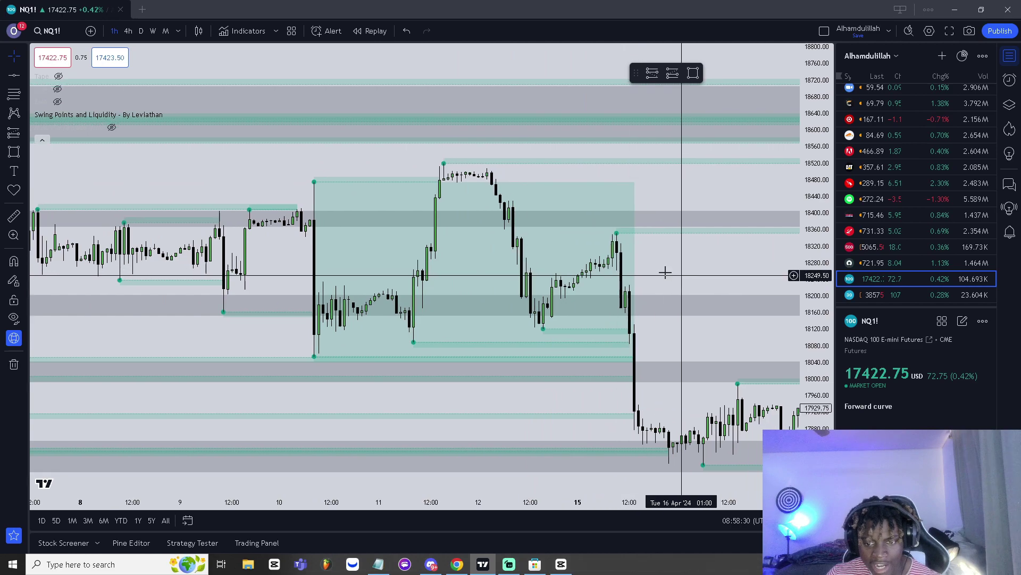
drag(665, 272, 495, 269)
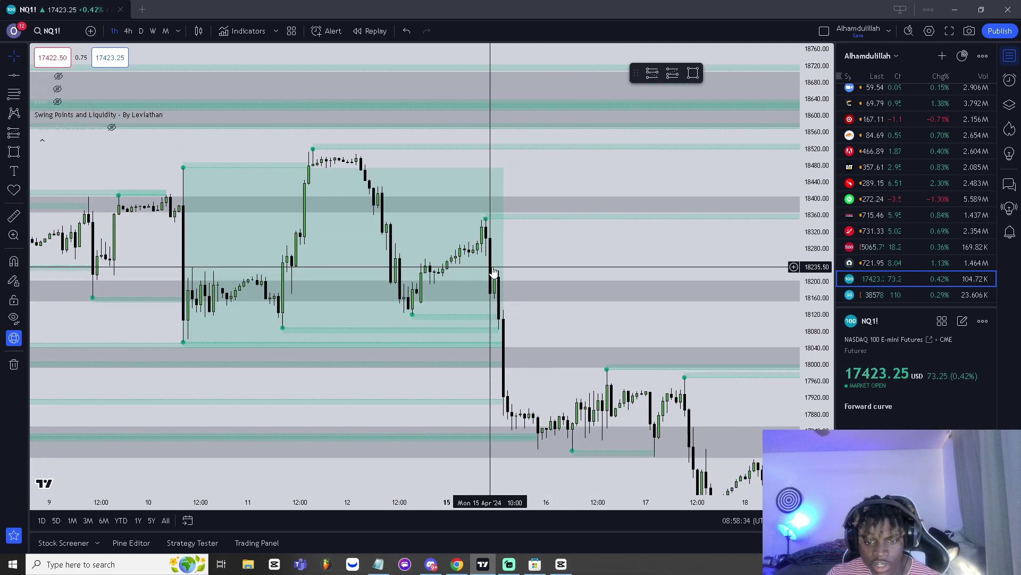
click(958, 10)
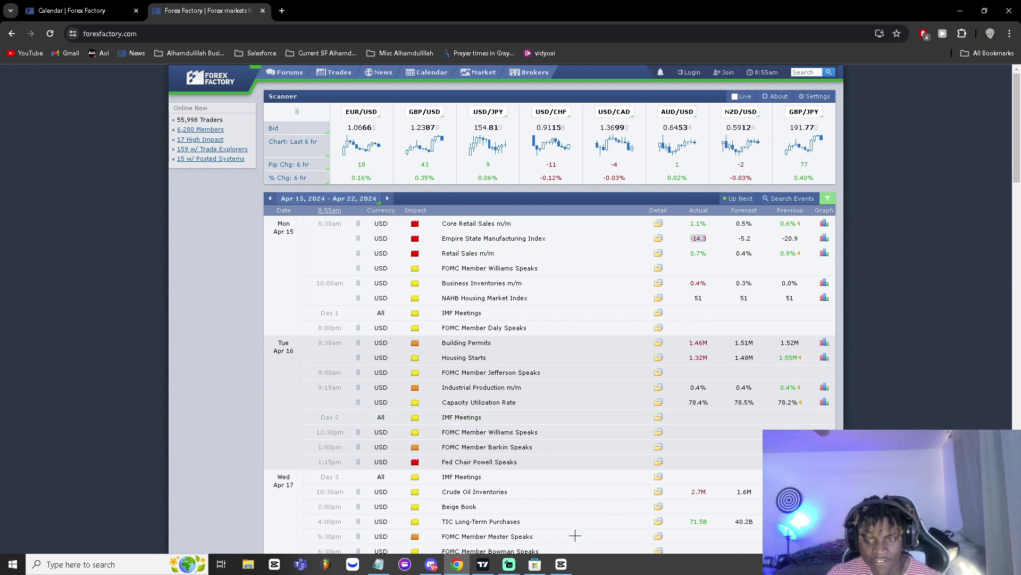
click(482, 564)
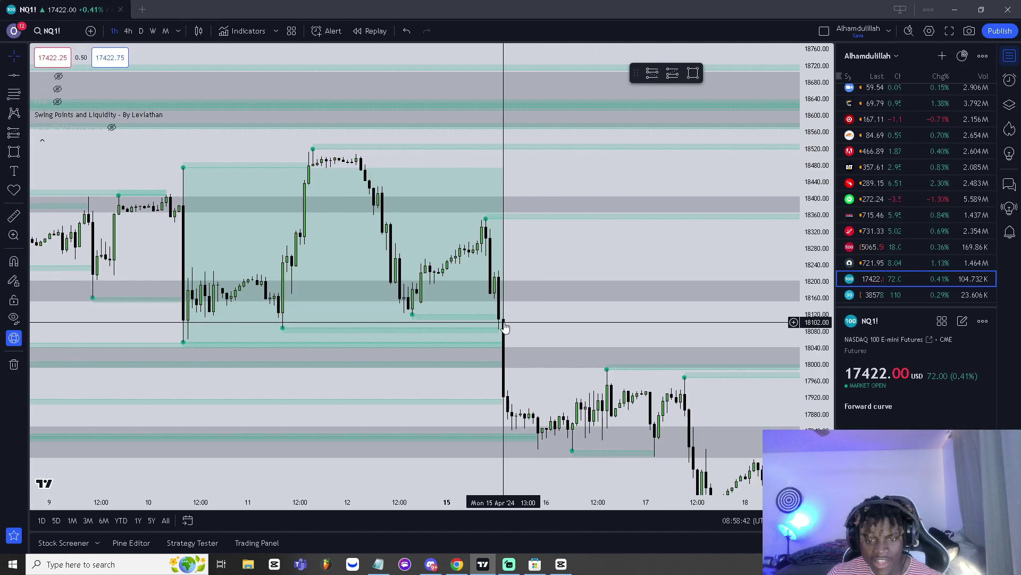
scroll(529, 331, down, 5)
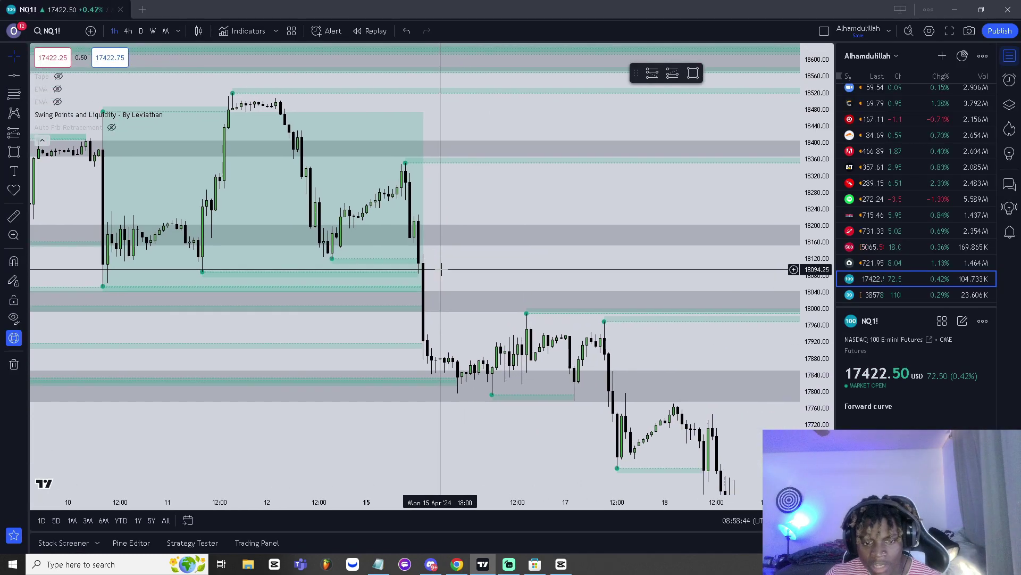
Scroll the USD calendar down through Friday Apr 26, glancing at the NQ1! chart in between.
key(alt+Tab)
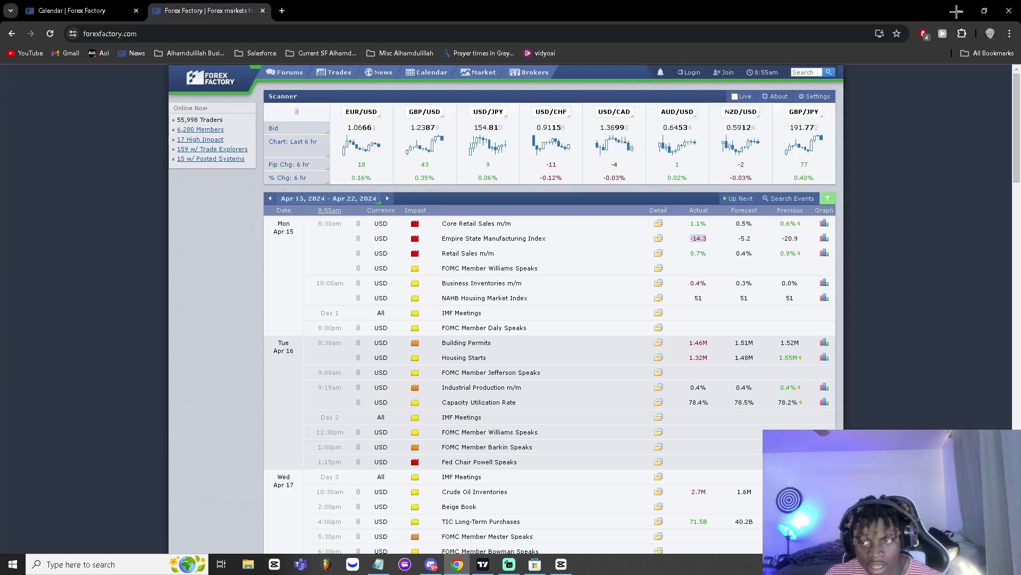
scroll(443, 250, down, 10)
scroll(407, 501, down, 4)
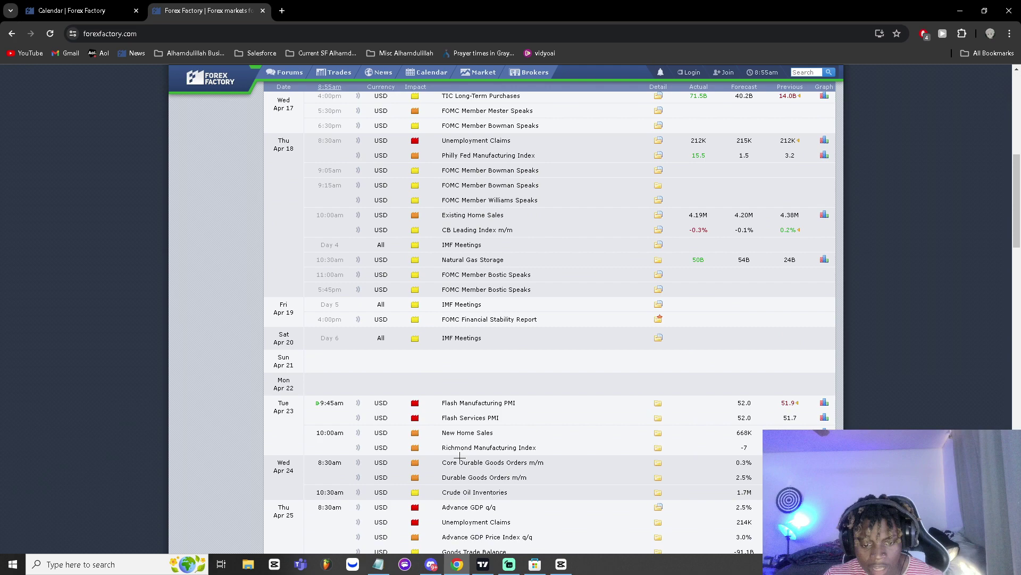
scroll(316, 417, down, 2)
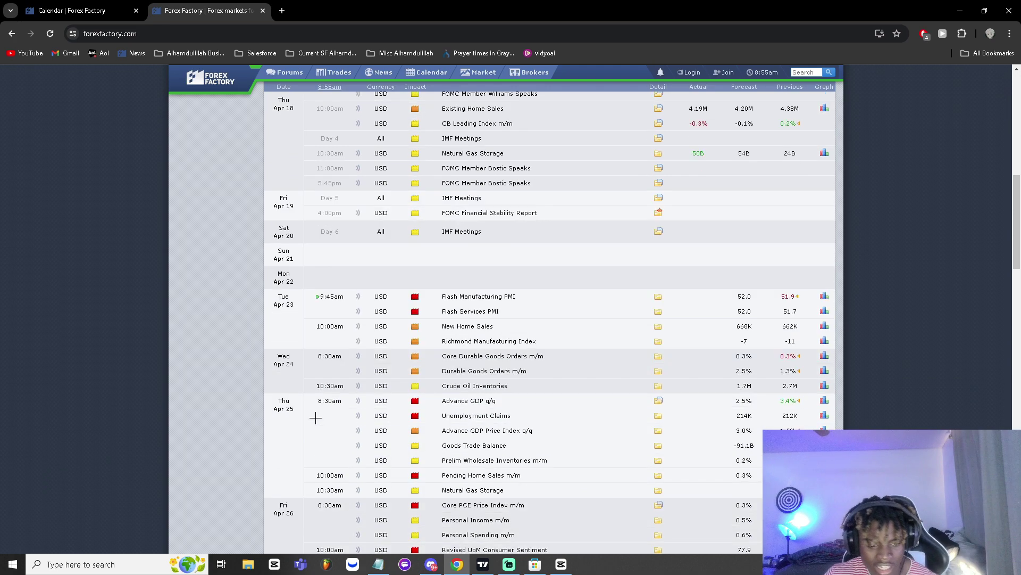
scroll(315, 418, down, 3)
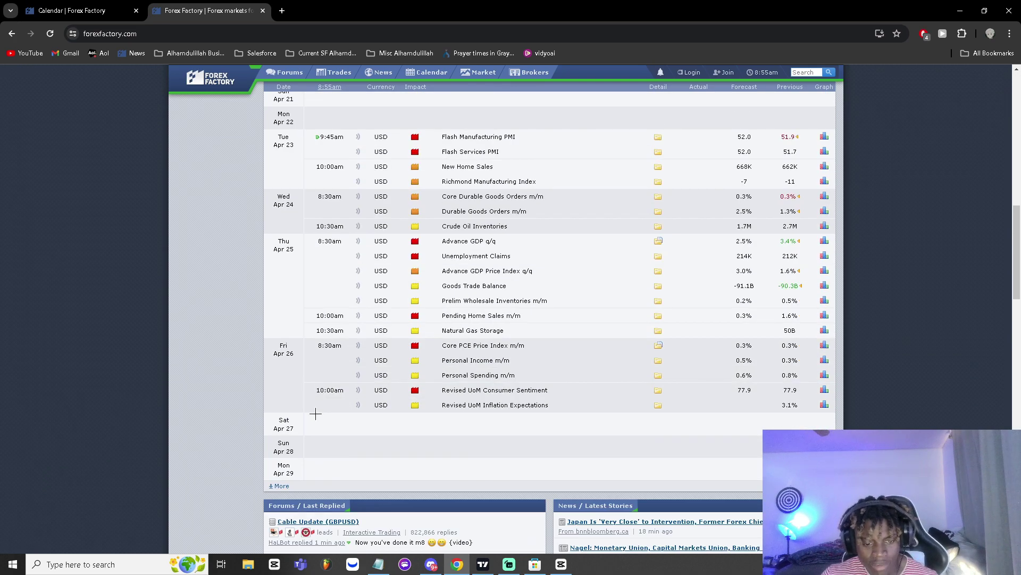
click(483, 565)
click(489, 569)
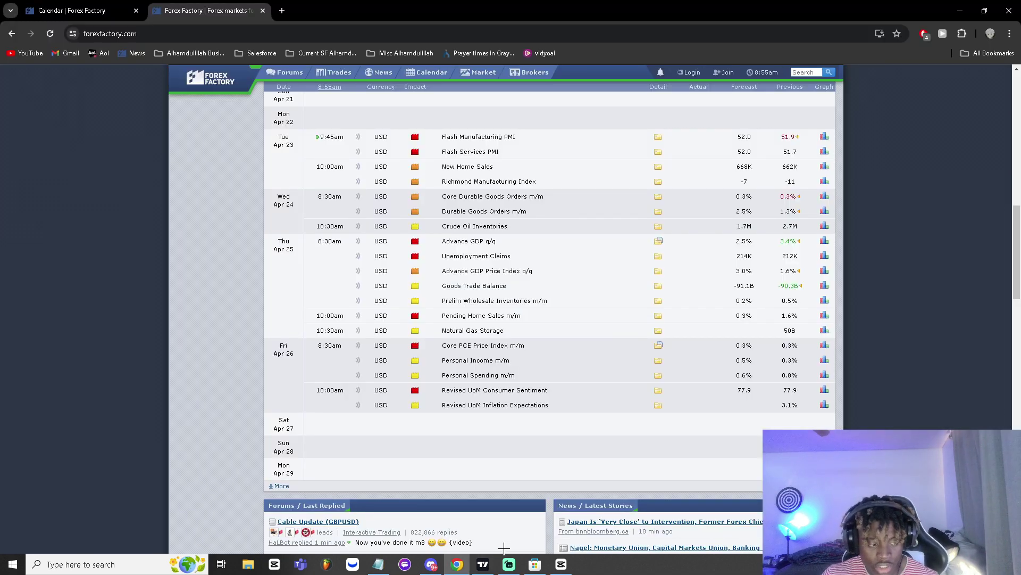
click(483, 564)
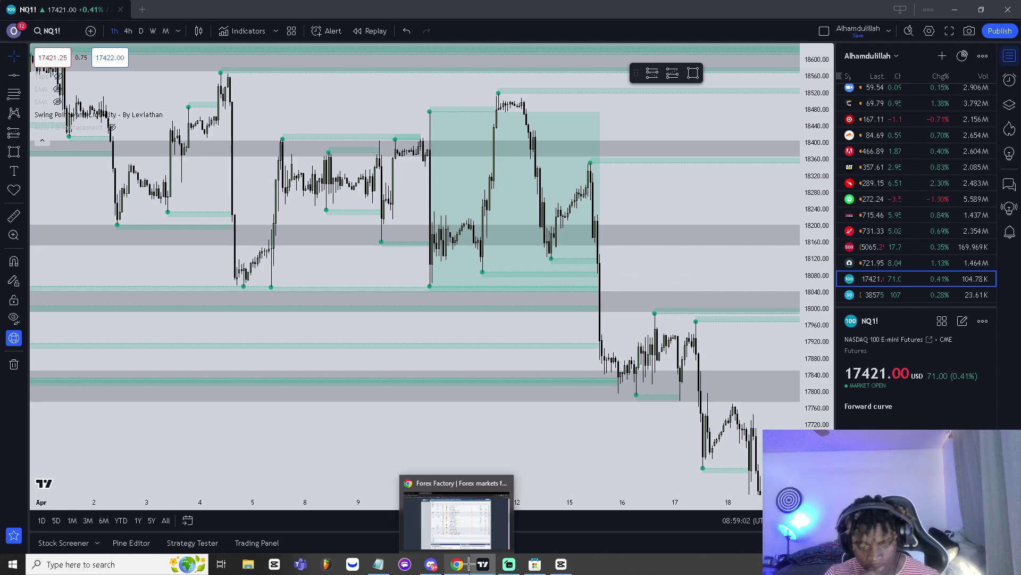
click(468, 563)
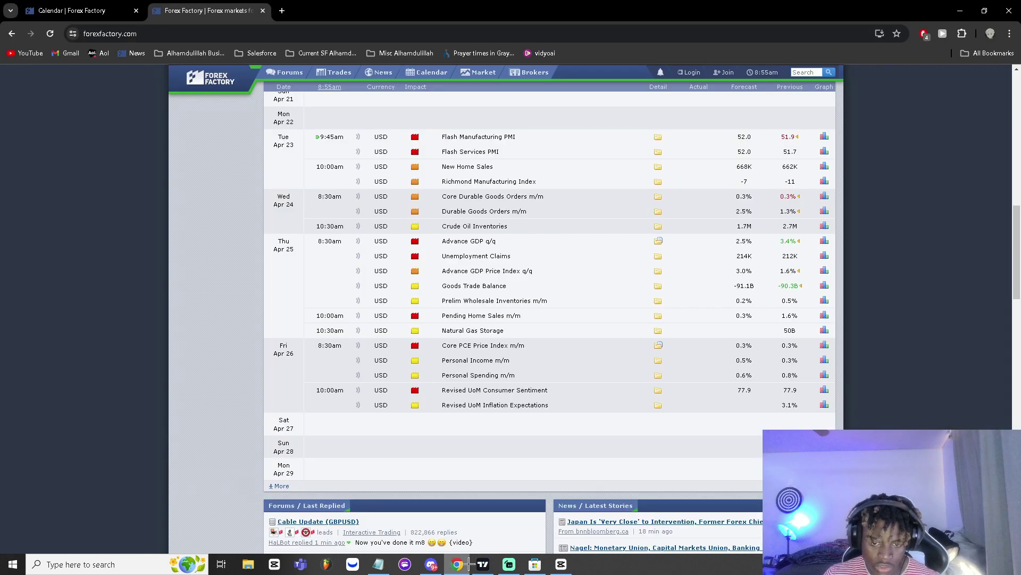
Switch NQ1! to 15-minute candles and jump to 15 April 2024 08:30.
click(468, 564)
scroll(440, 216, up, 6)
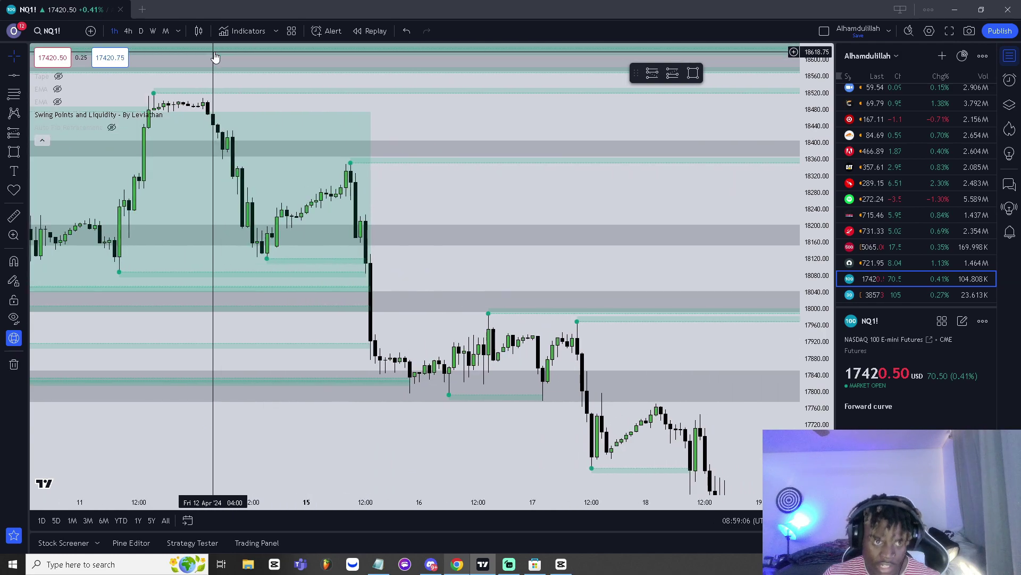
click(178, 31)
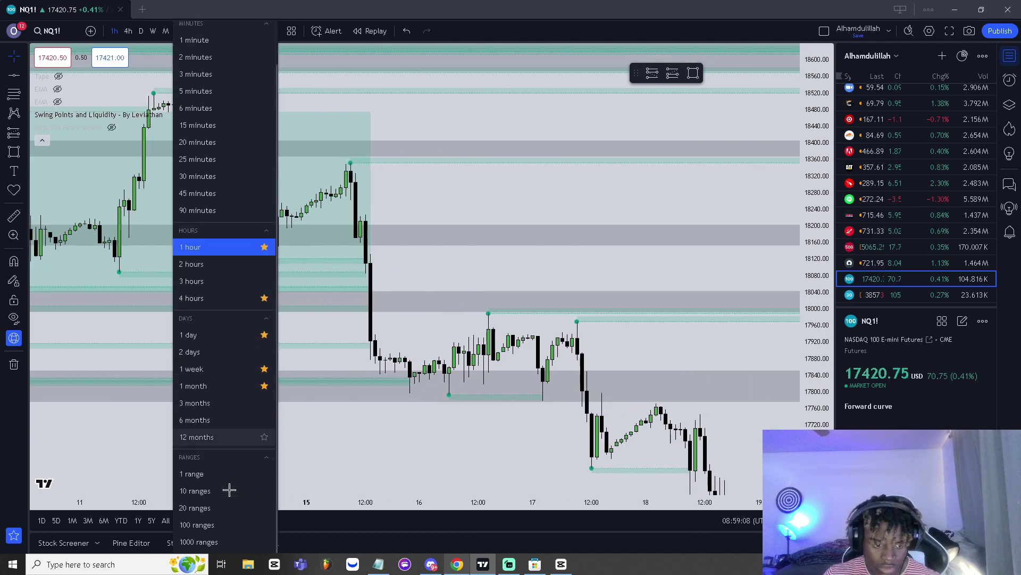
scroll(205, 235, up, 1)
click(203, 171)
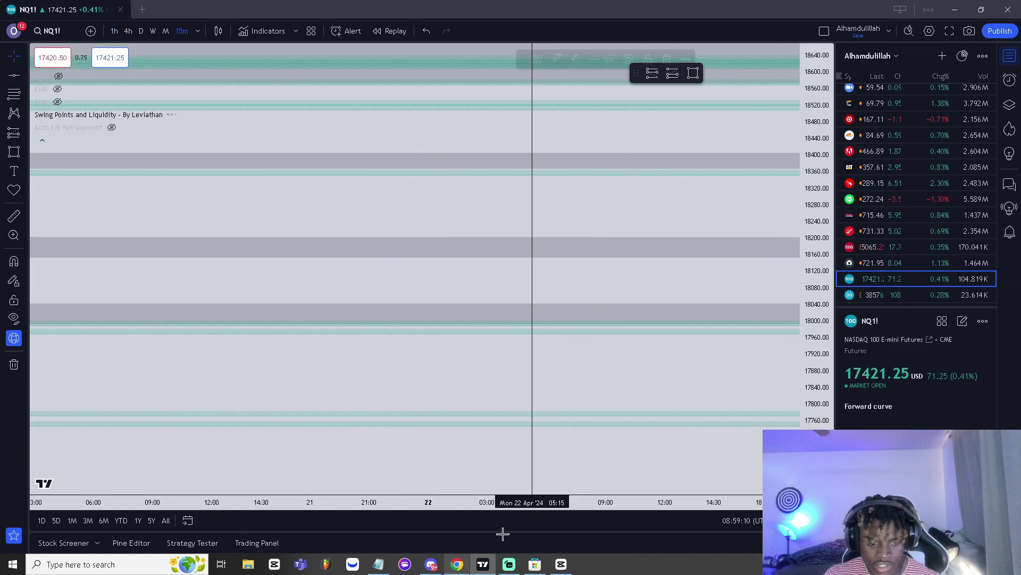
click(188, 520)
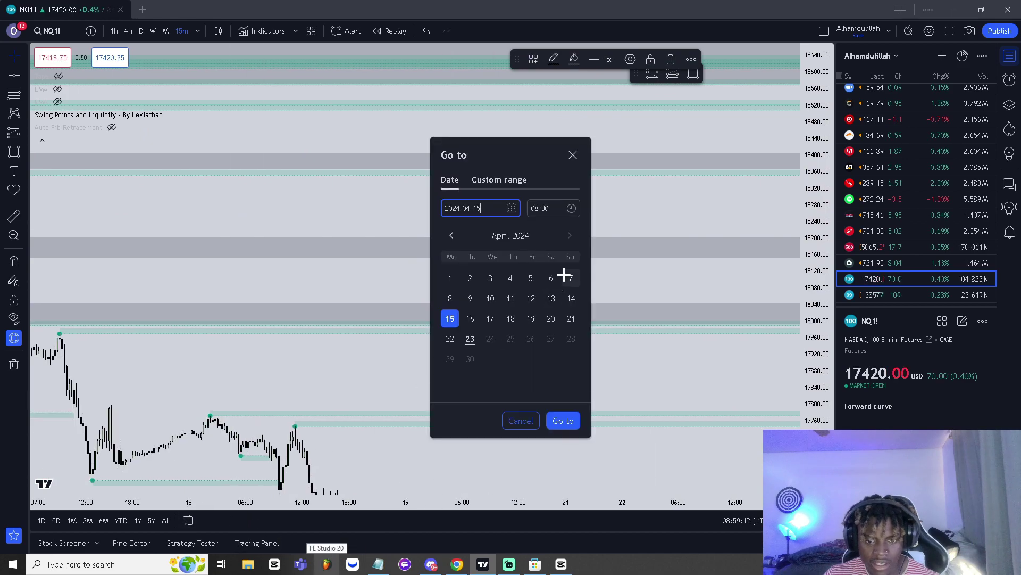
click(563, 421)
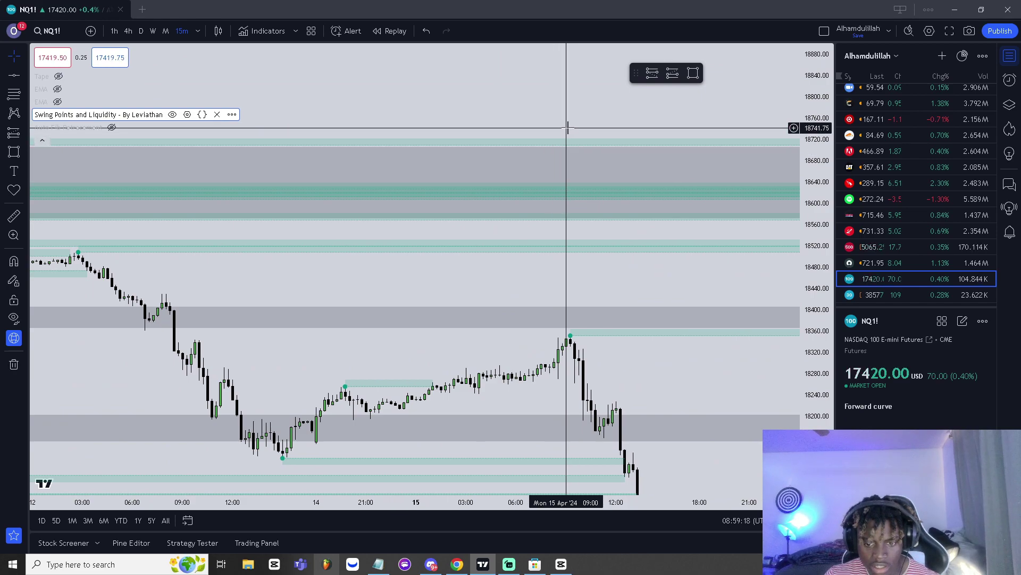
Pan around the 15 Apr sell-off and earlier swings, then minimize TradingView.
scroll(548, 346, up, 2)
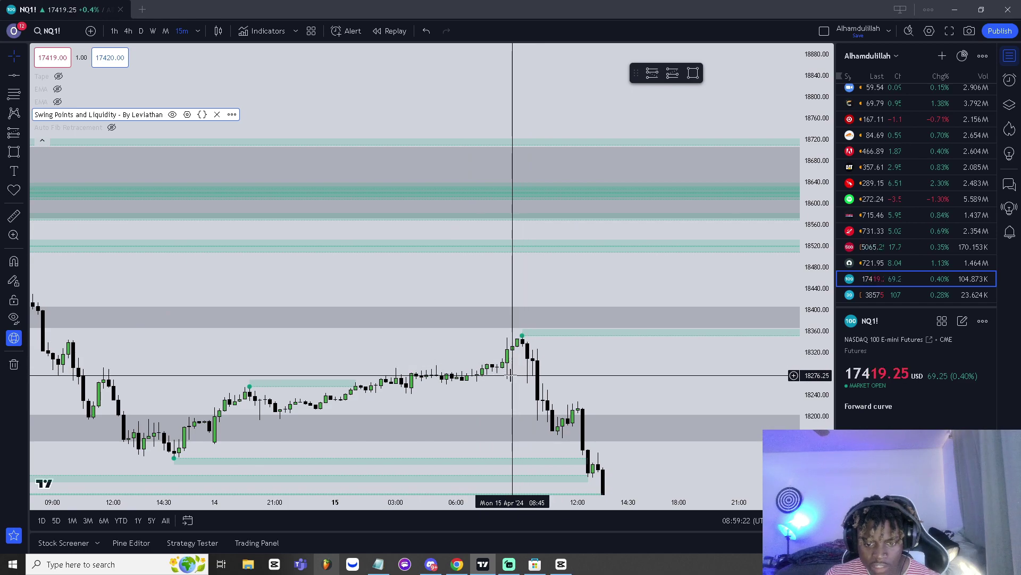
scroll(508, 376, down, 2)
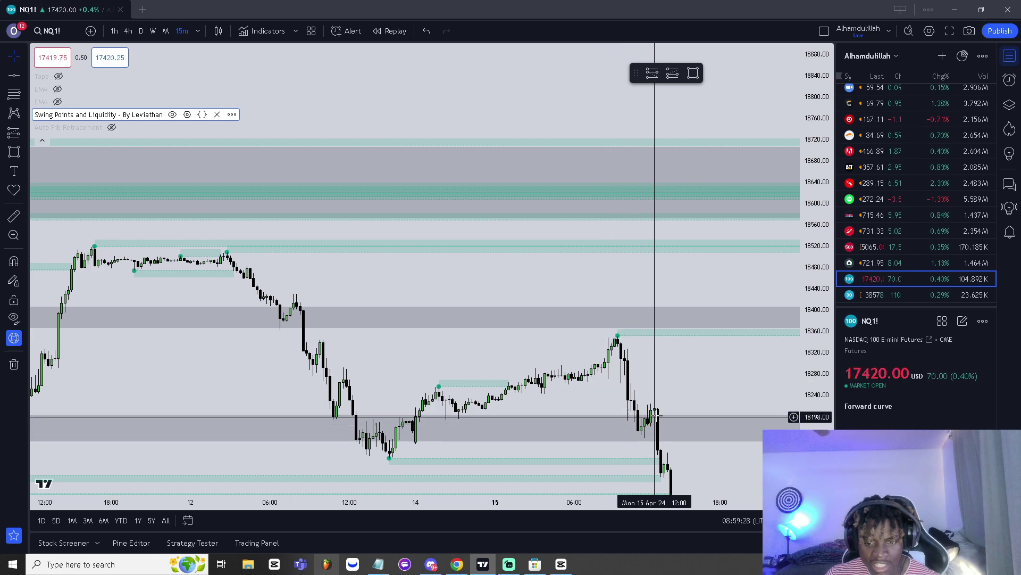
scroll(654, 416, down, 3)
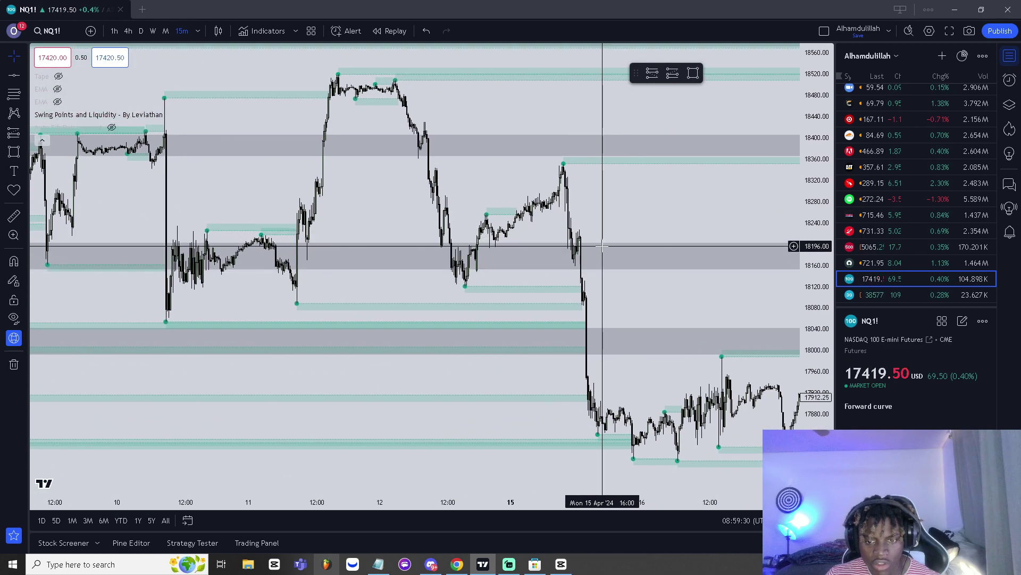
drag(627, 249, 584, 294)
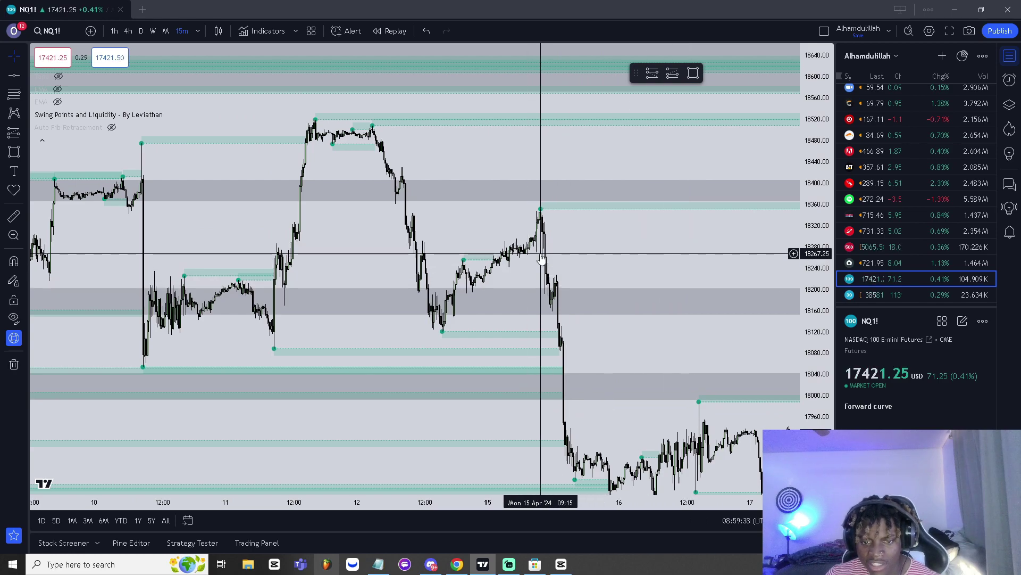
drag(574, 276, 662, 301)
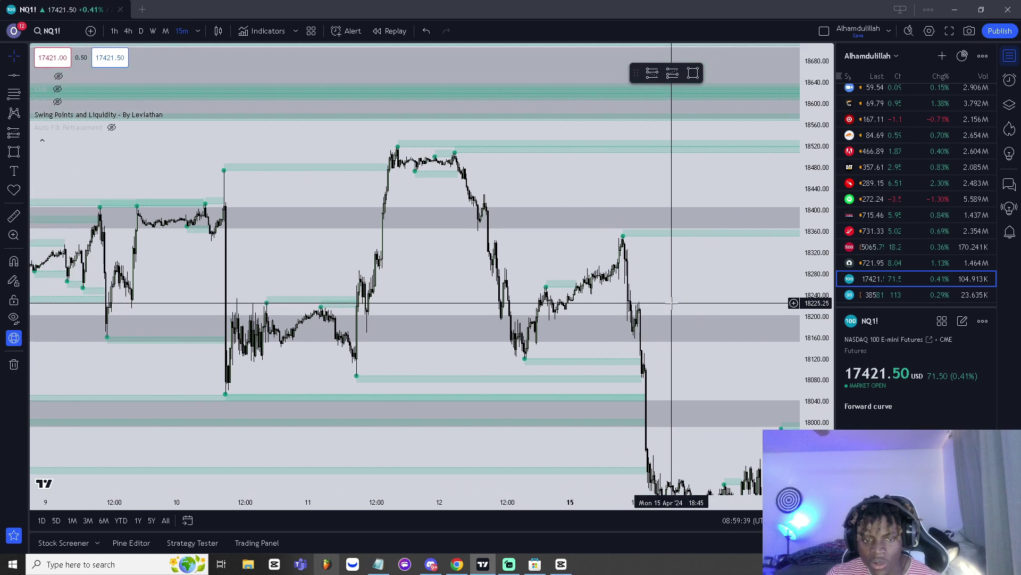
click(952, 17)
Load more Forex Factory calendar days twice so USD events run through May 19.
click(460, 566)
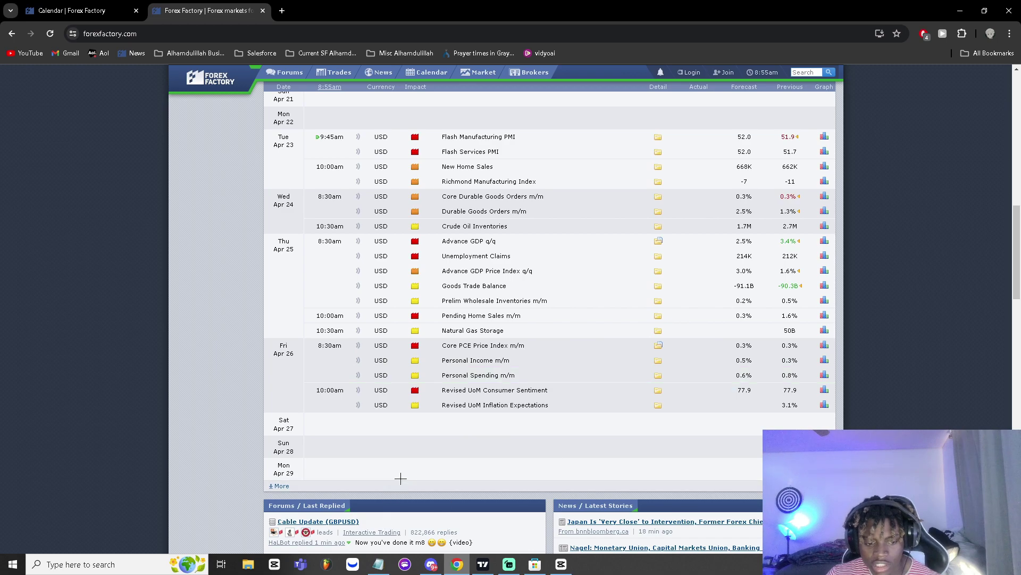
scroll(426, 487, down, 4)
scroll(425, 488, down, 6)
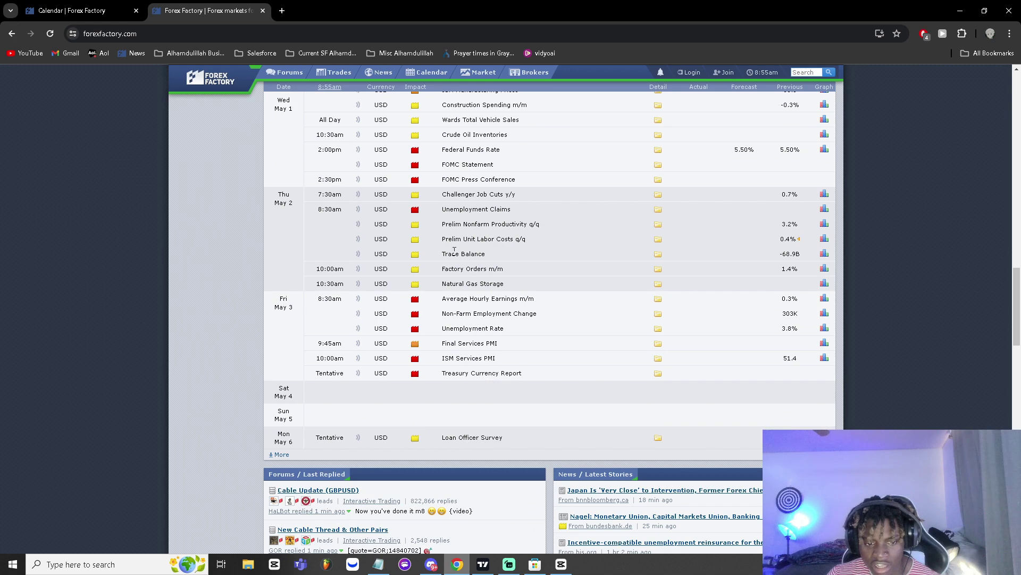
click(392, 461)
scroll(391, 453, down, 4)
click(405, 494)
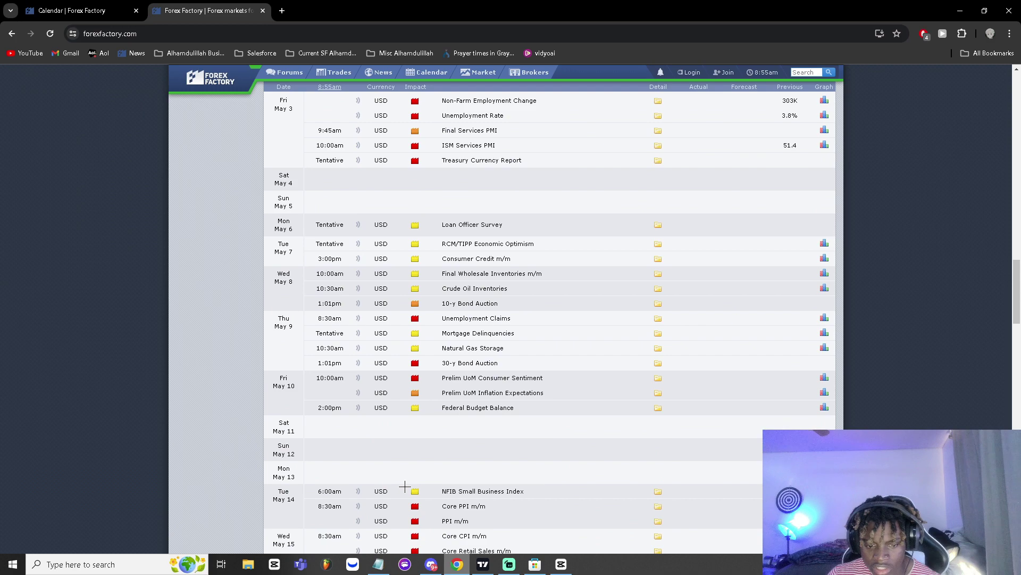
scroll(406, 484, down, 6)
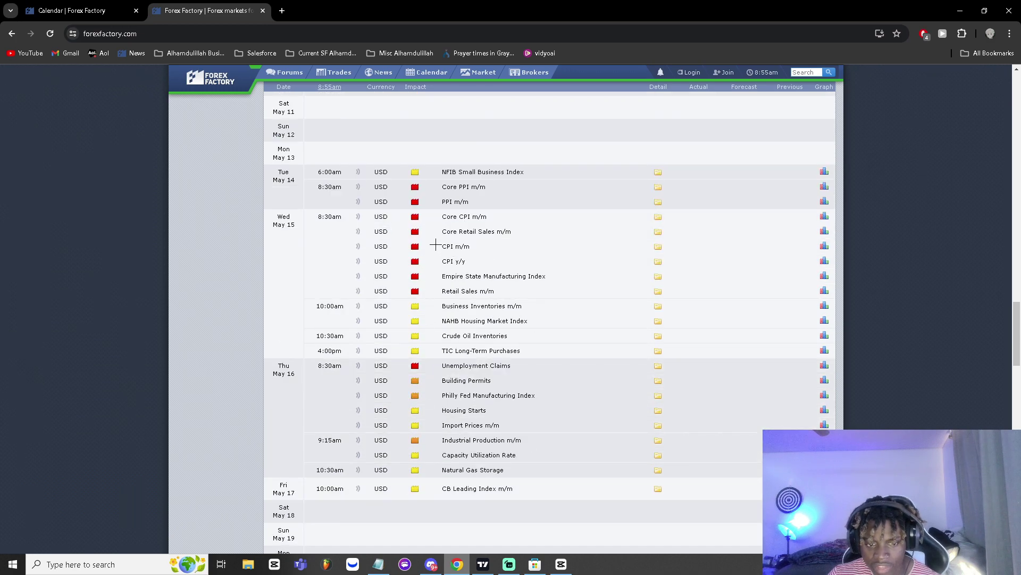
Scroll to May 15 and expand the CPI m/m release details.
scroll(503, 319, up, 3)
scroll(502, 319, up, 20)
scroll(544, 415, down, 10)
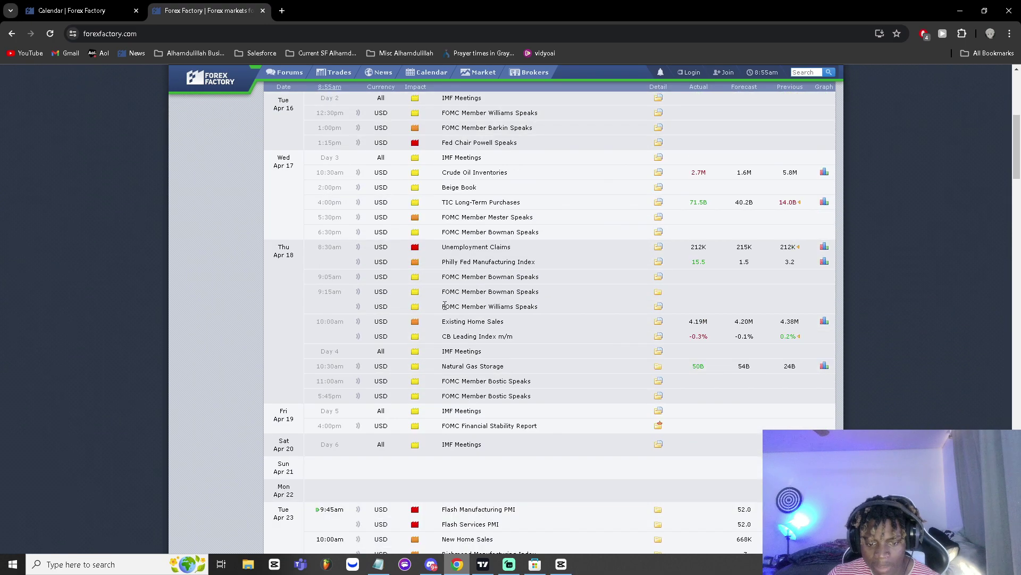
scroll(544, 415, down, 12)
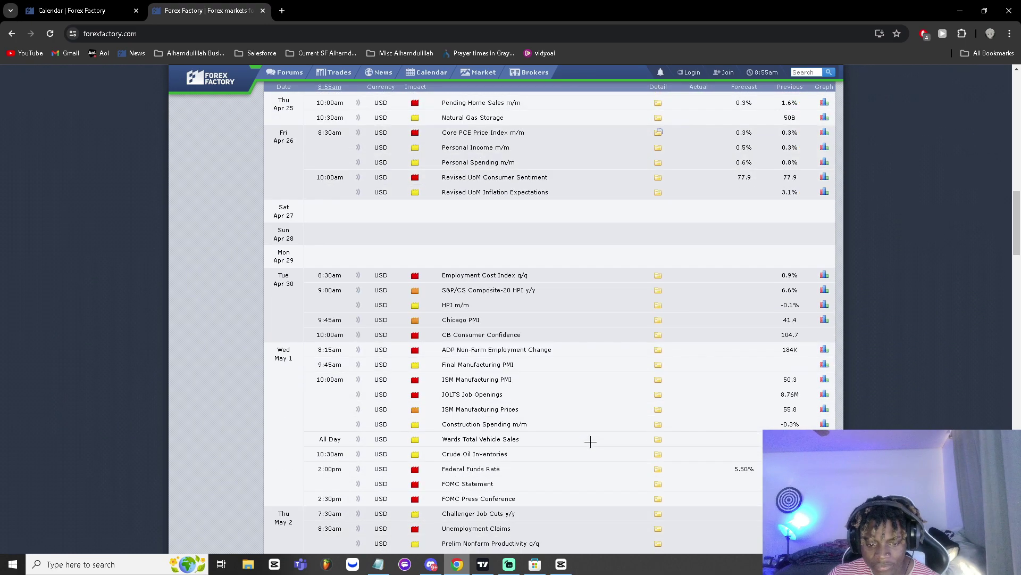
scroll(602, 413, down, 9)
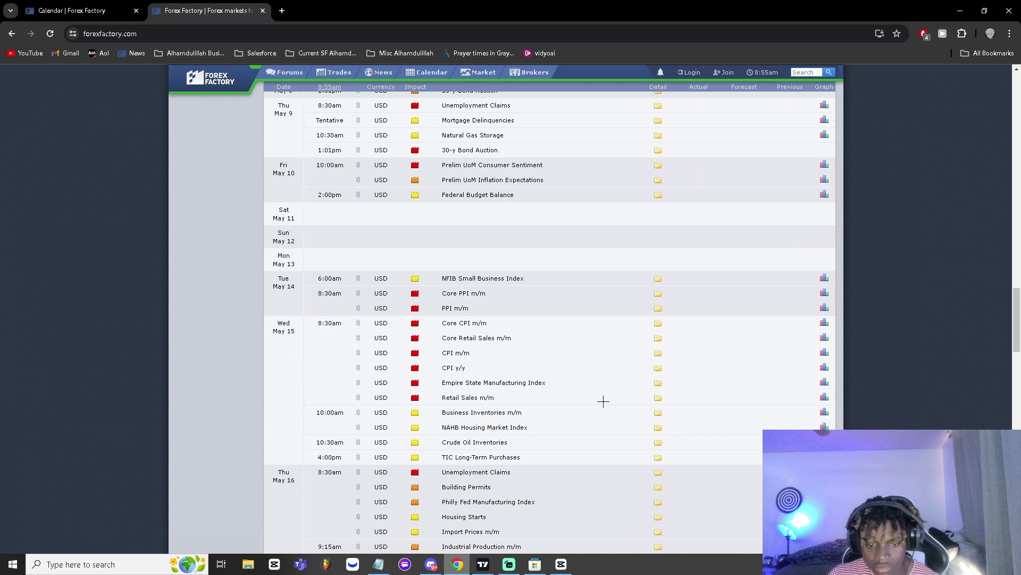
click(658, 353)
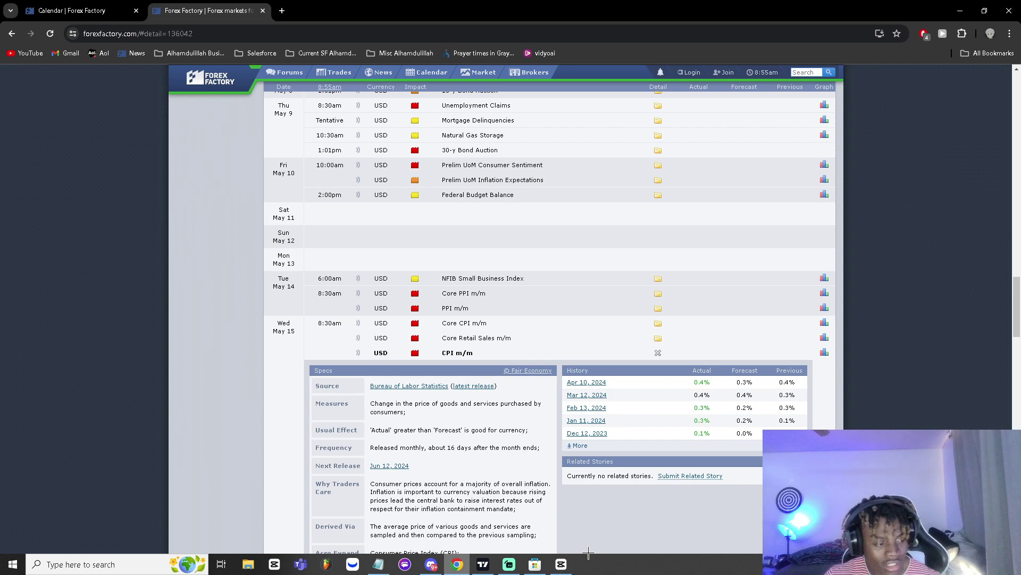
Open the Apr 10, 2024 CPI m/m release in a new tab, then Mar 12, 2024 from its History.
middle_click(587, 383)
scroll(589, 394, down, 5)
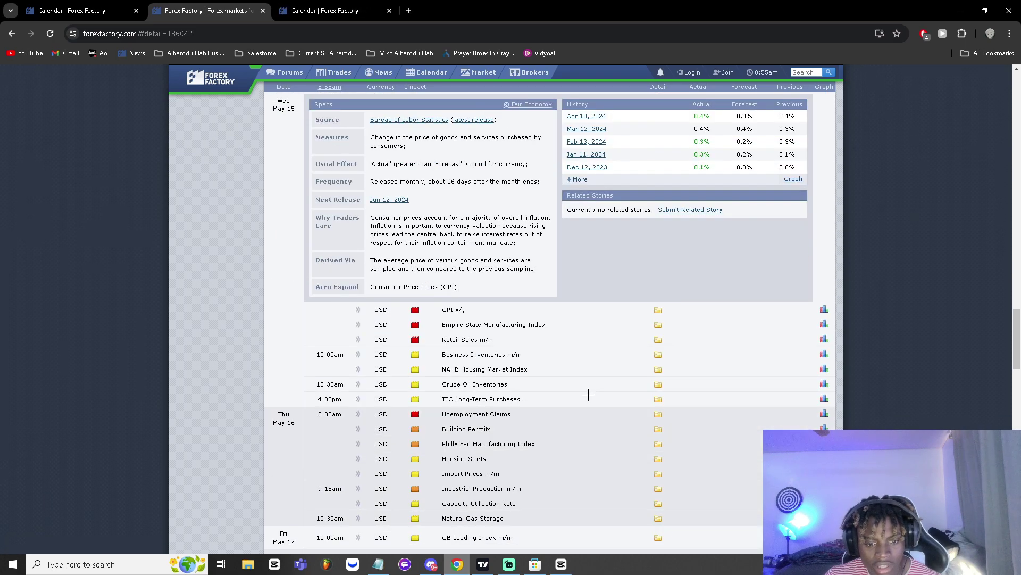
scroll(589, 394, up, 4)
key(ctrl+Tab)
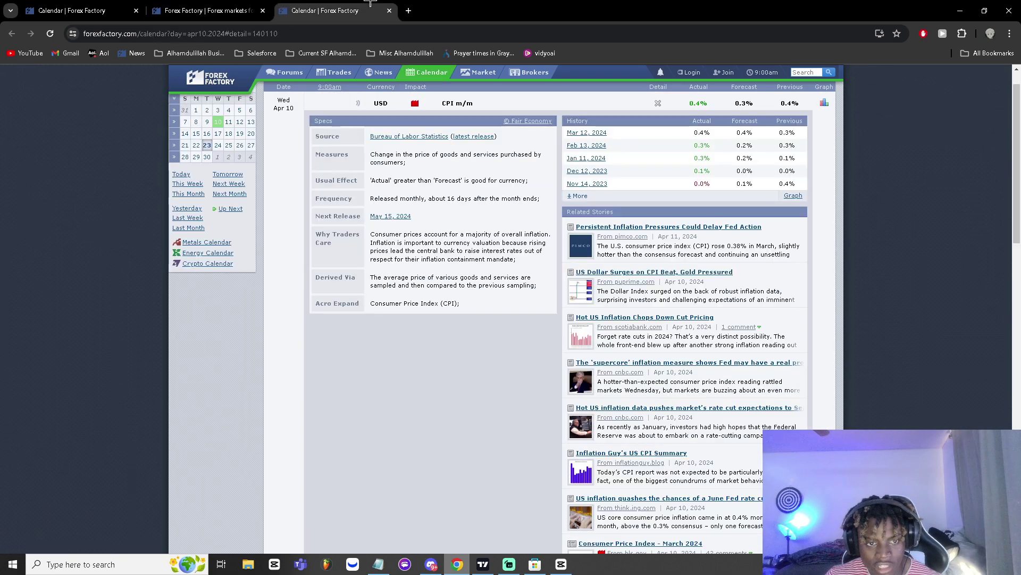
scroll(498, 318, up, 1)
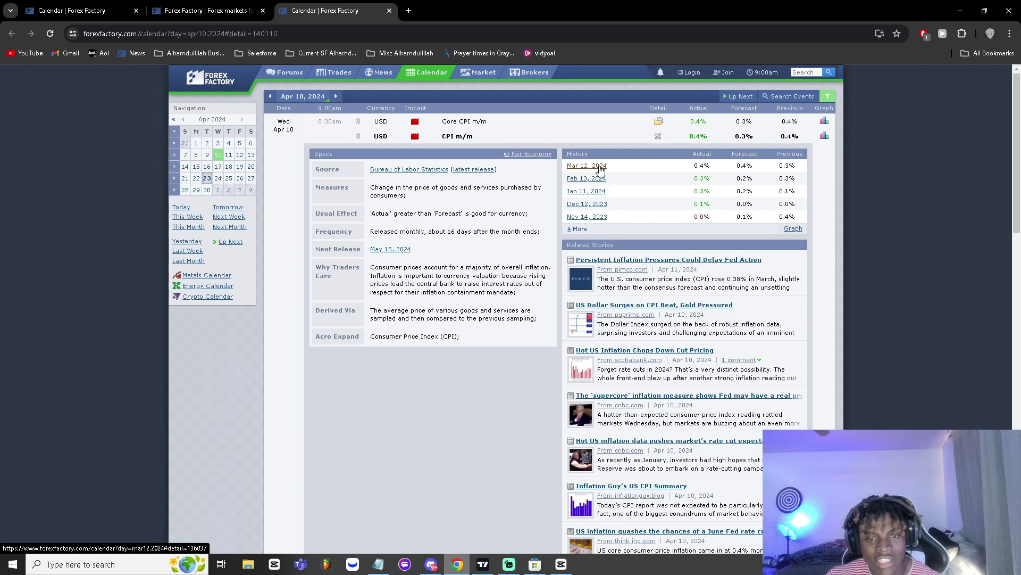
middle_click(599, 168)
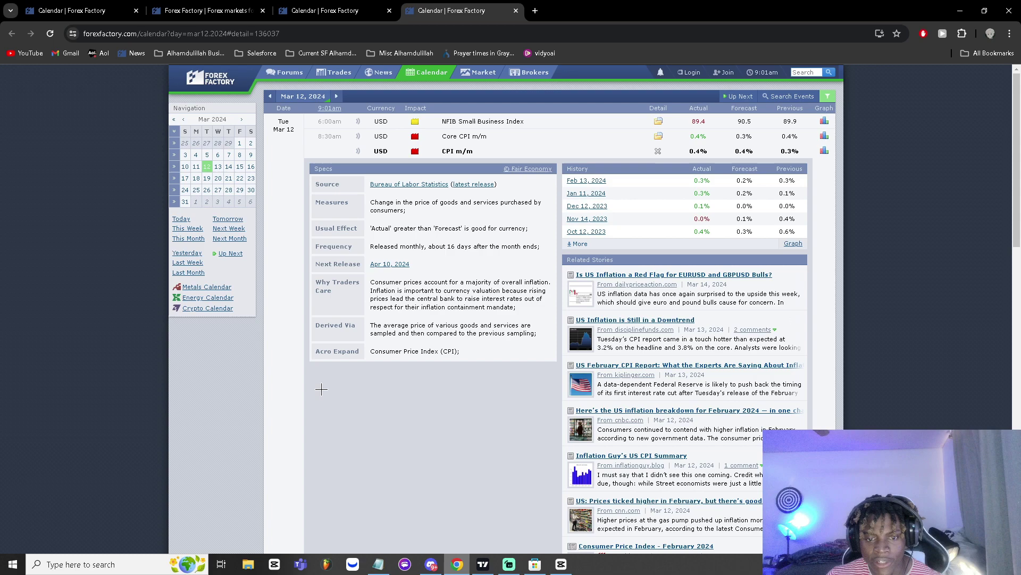
Put the NQ1! chart on 4-hour candles and jump it to 12 March 2024.
key(alt+Tab)
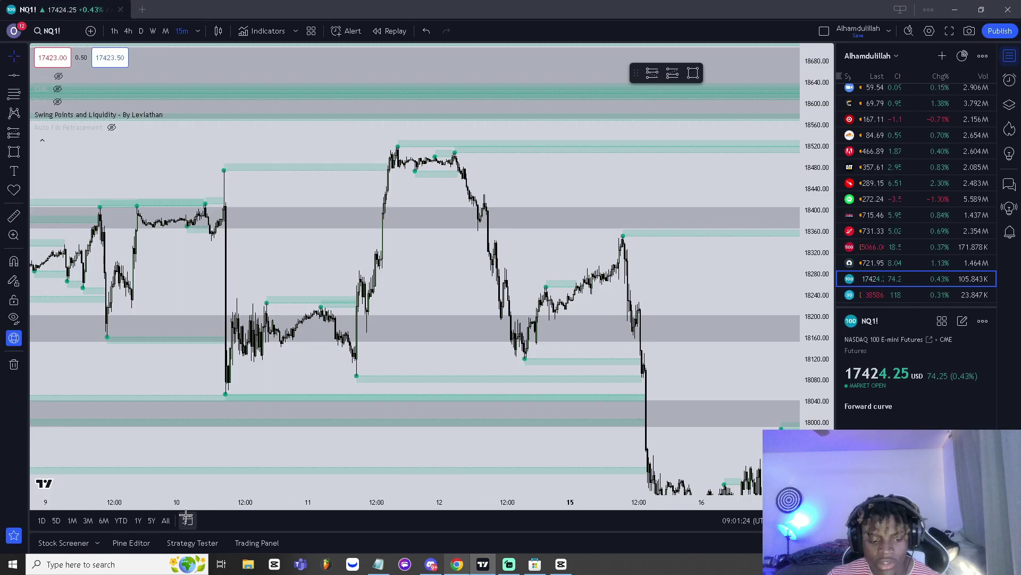
text(4h)
key(Return)
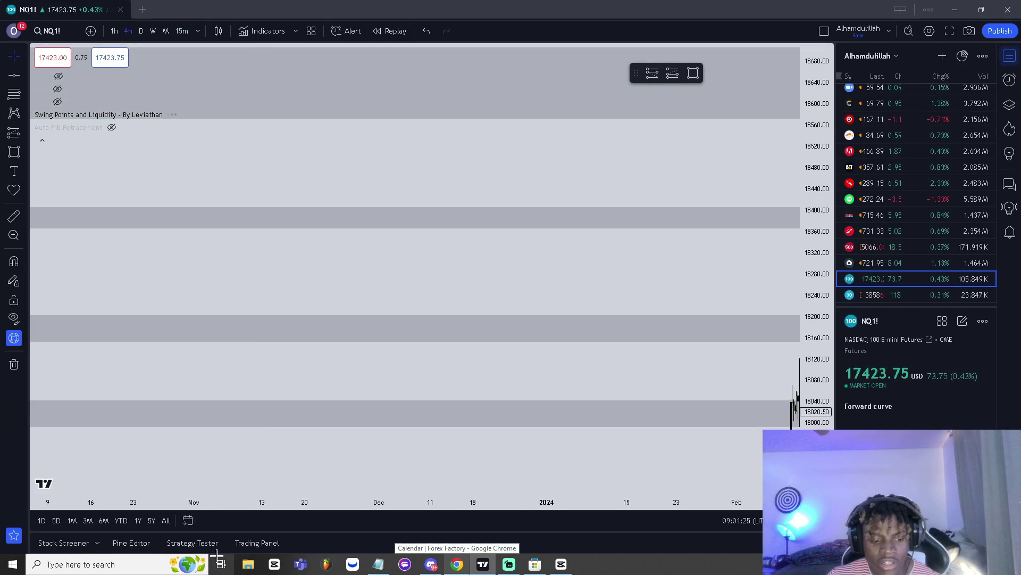
click(188, 521)
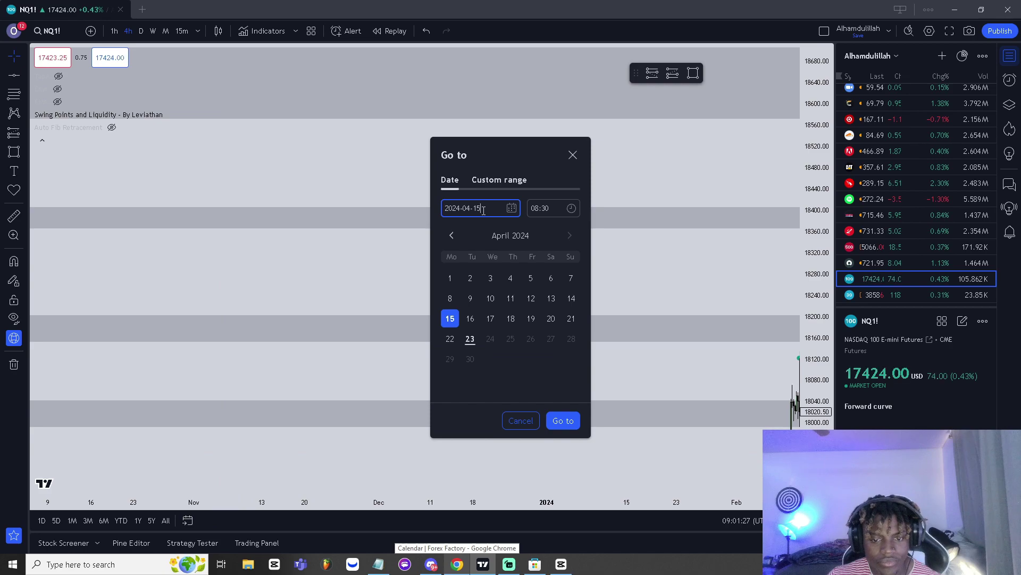
click(452, 235)
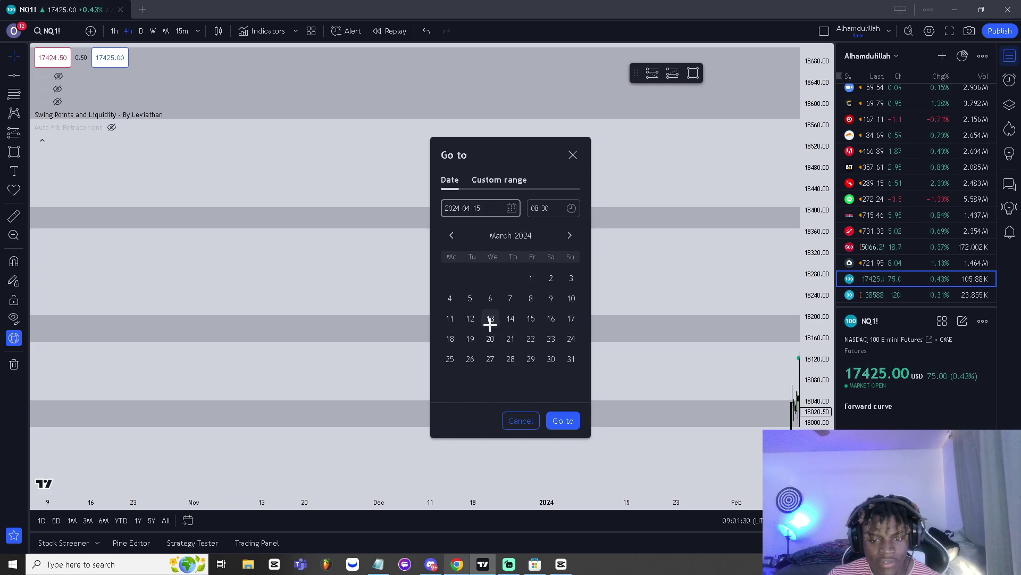
click(470, 318)
click(563, 421)
scroll(501, 261, up, 5)
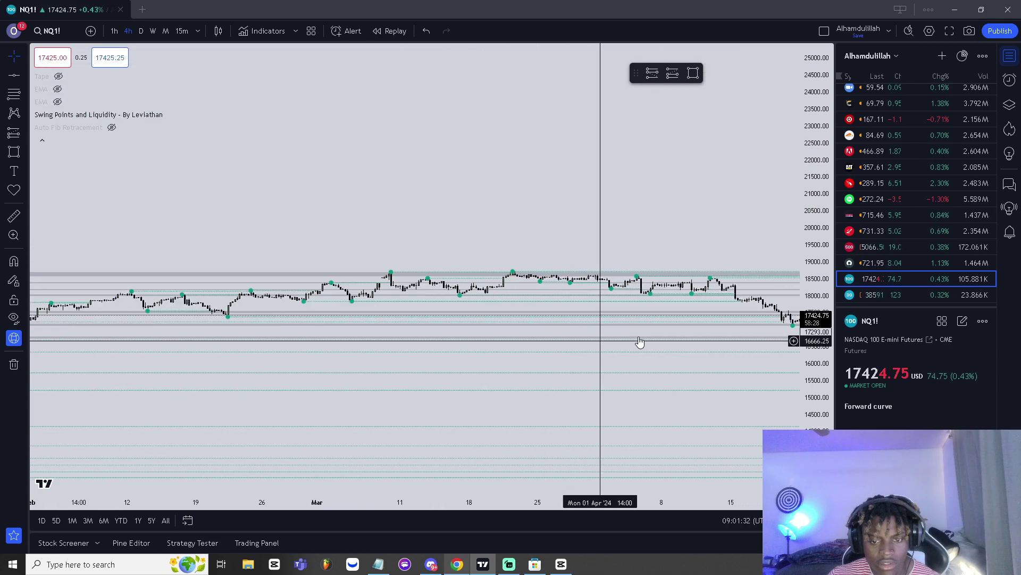
scroll(506, 176, up, 5)
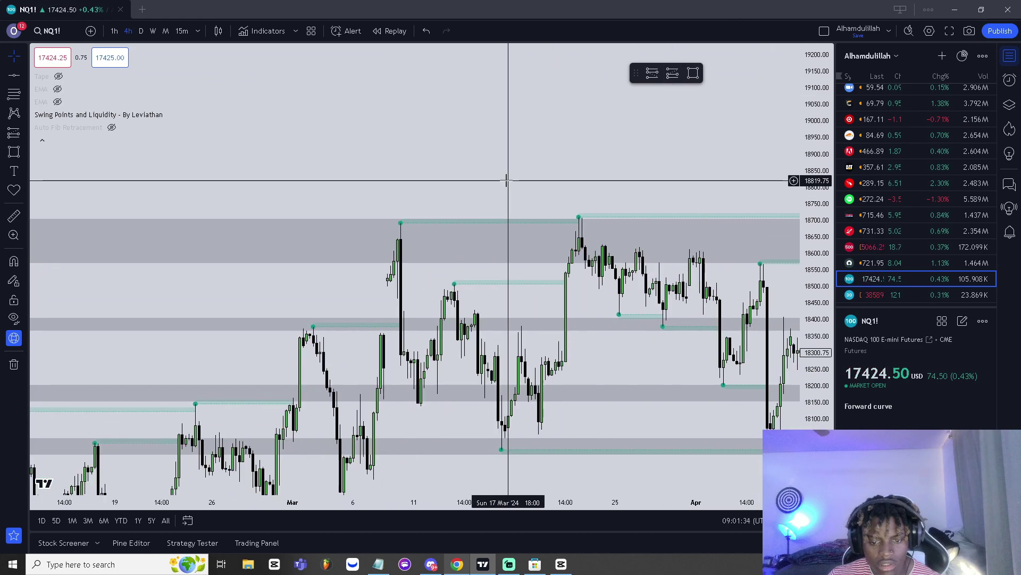
Switch to 1-hour candles at 12 March, zoom into the post-CPI candles, then minimize TradingView.
click(113, 31)
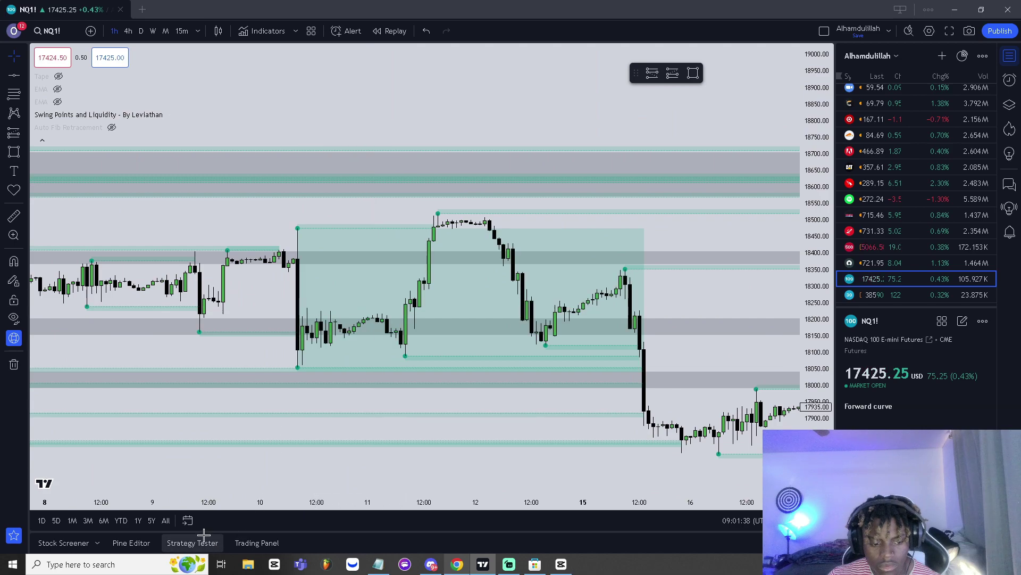
click(187, 520)
click(551, 424)
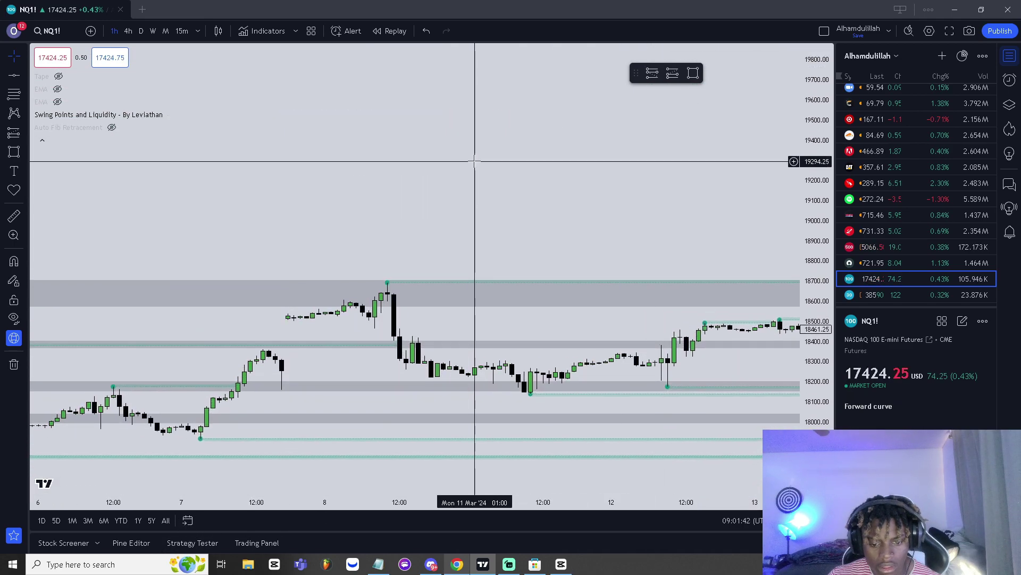
drag(475, 160, 504, 175)
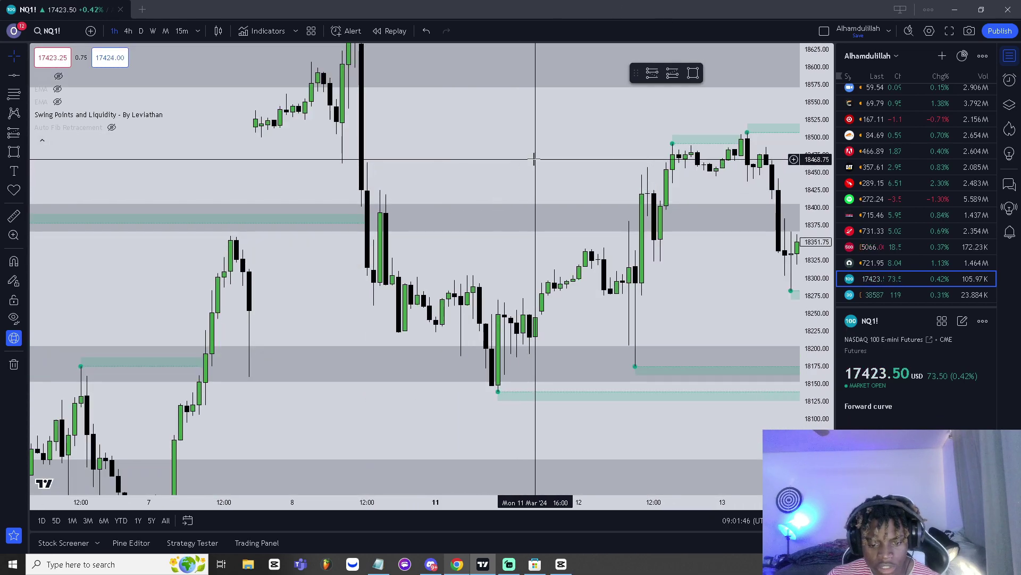
scroll(570, 170, right, 3)
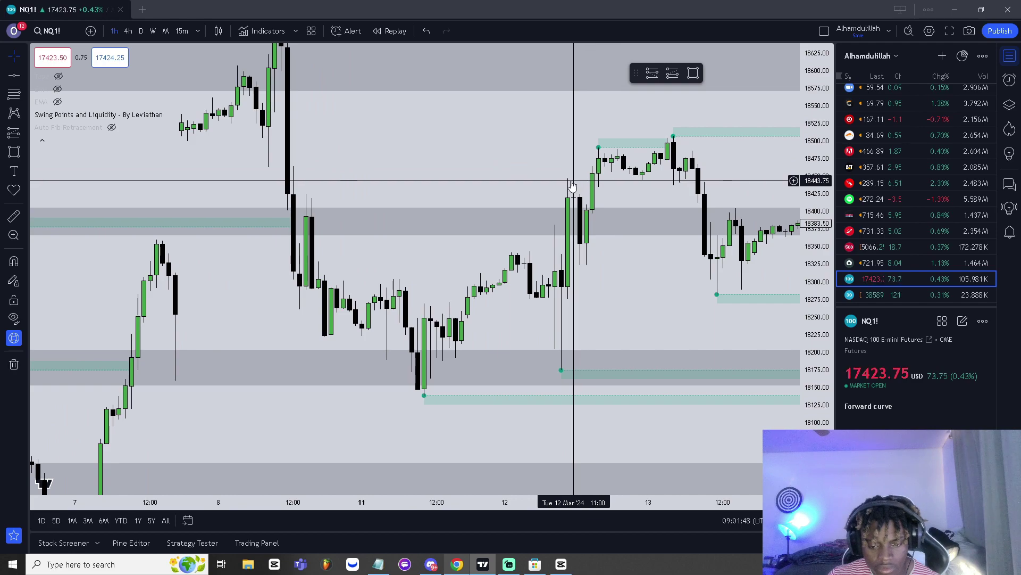
drag(551, 171, 506, 186)
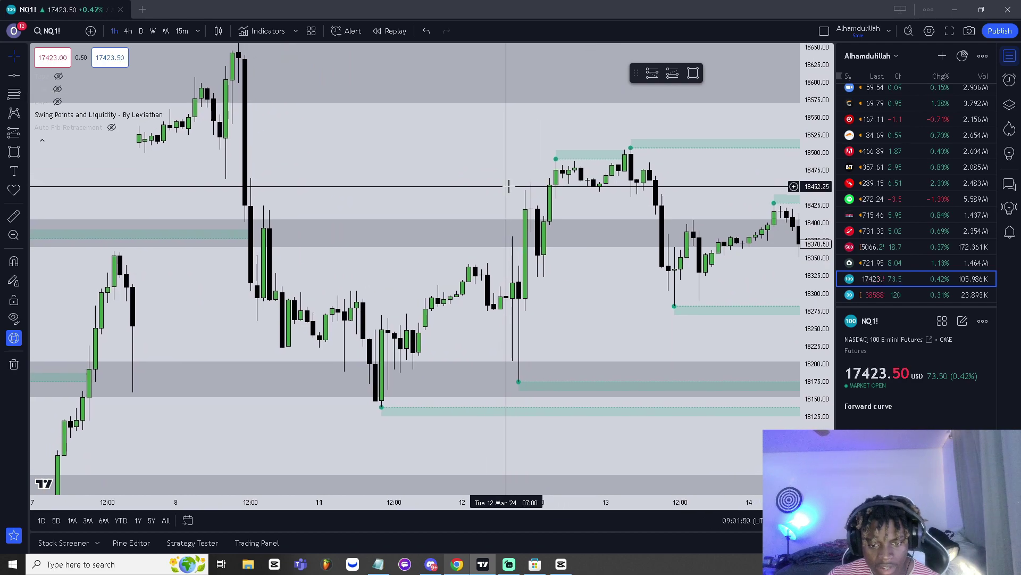
scroll(536, 298, up, 5)
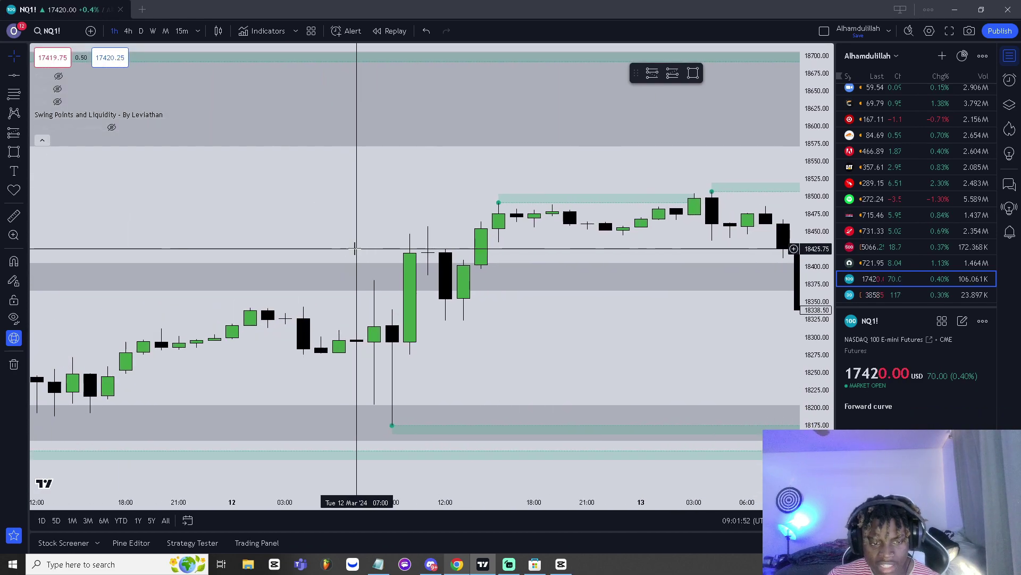
scroll(355, 249, right, 2)
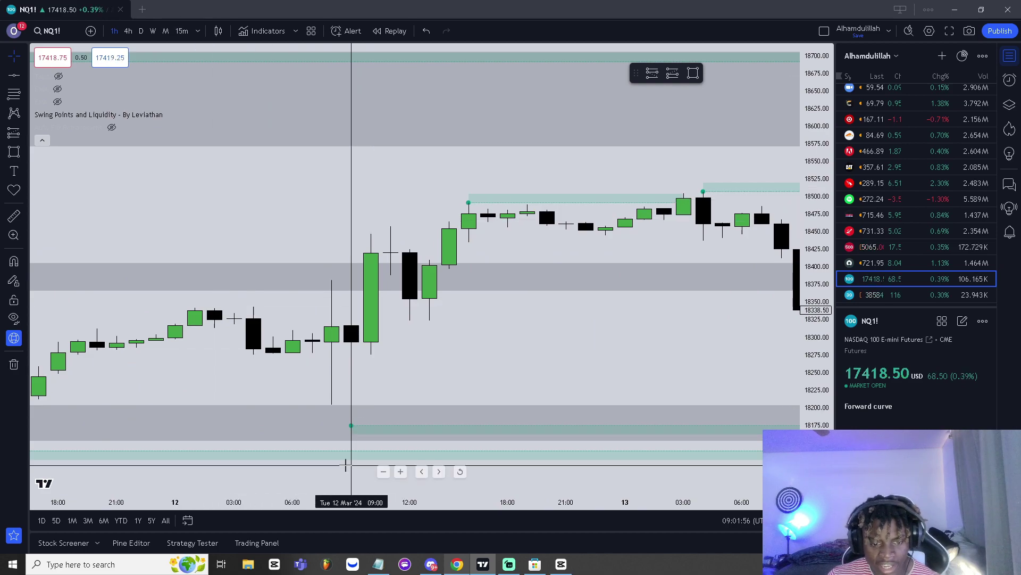
scroll(351, 335, down, 2)
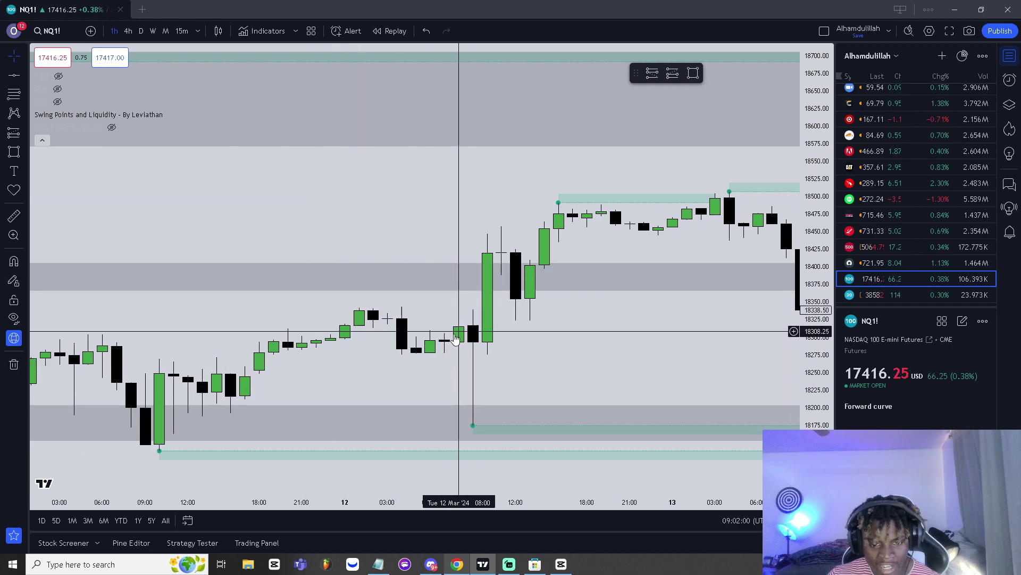
scroll(457, 372, down, 1)
scroll(452, 430, down, 1)
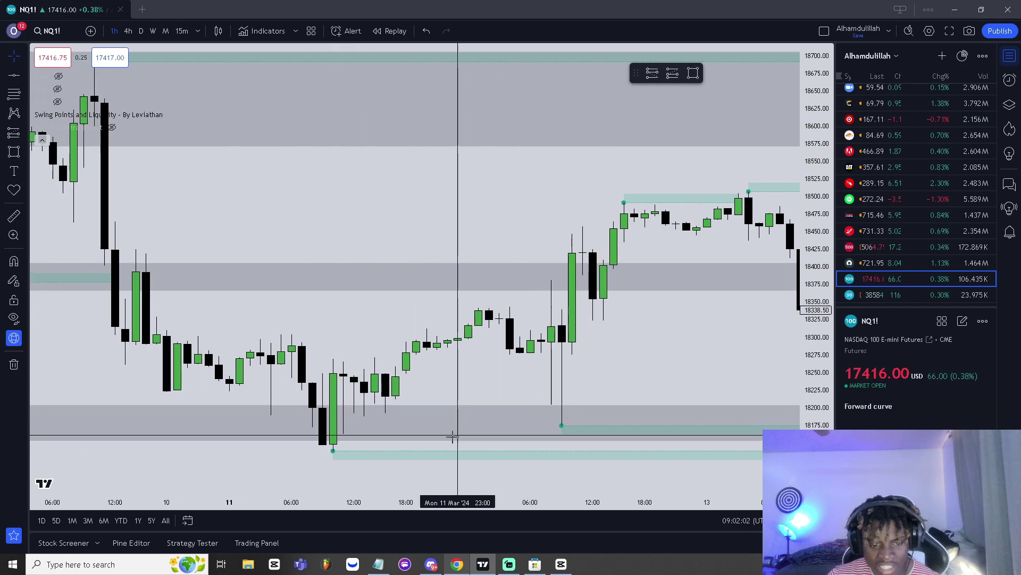
scroll(367, 447, down, 1)
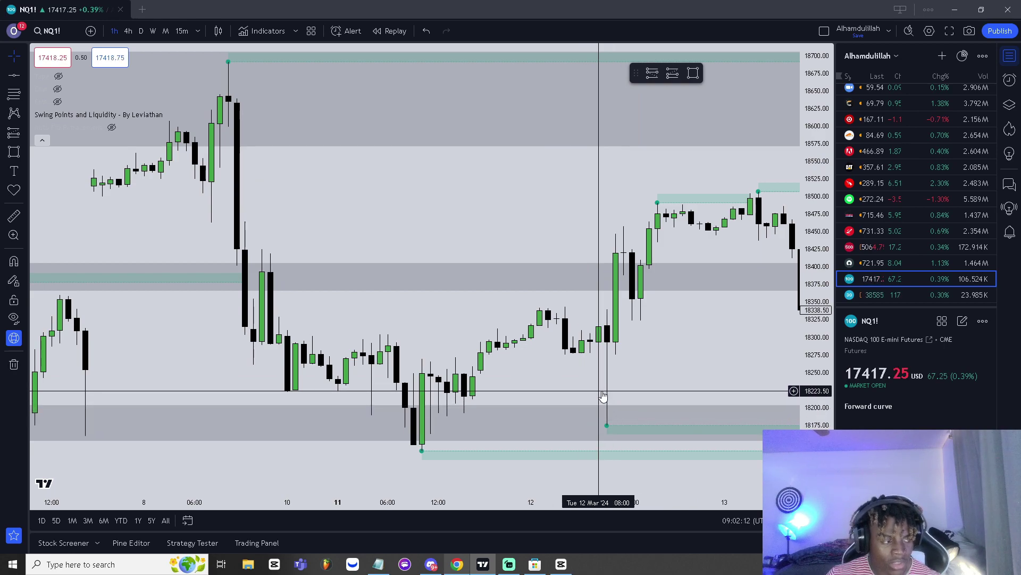
click(956, 10)
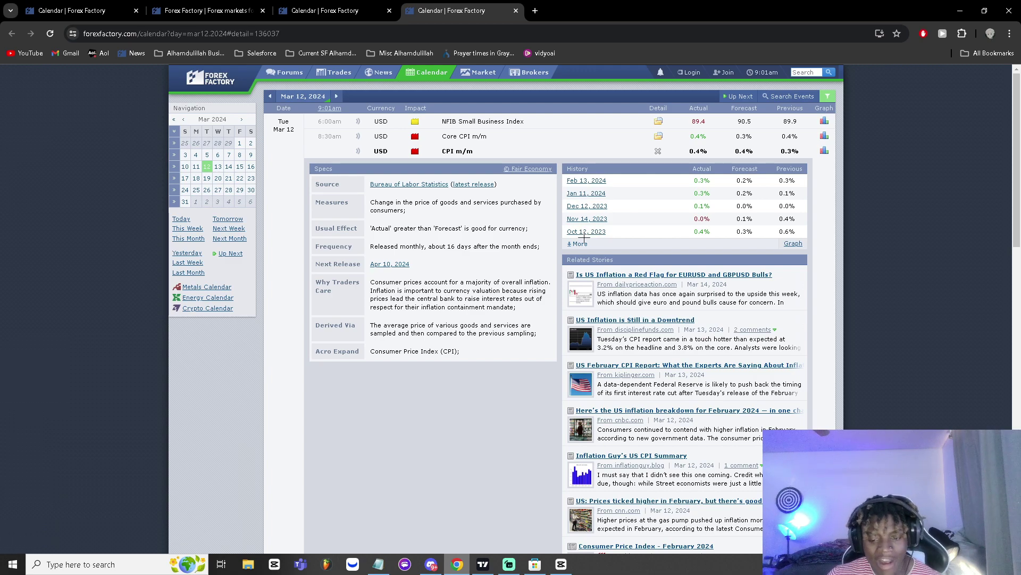
Pan the NQ1! 1-hour chart from early March through late March toward April, then leave TradingView.
click(482, 564)
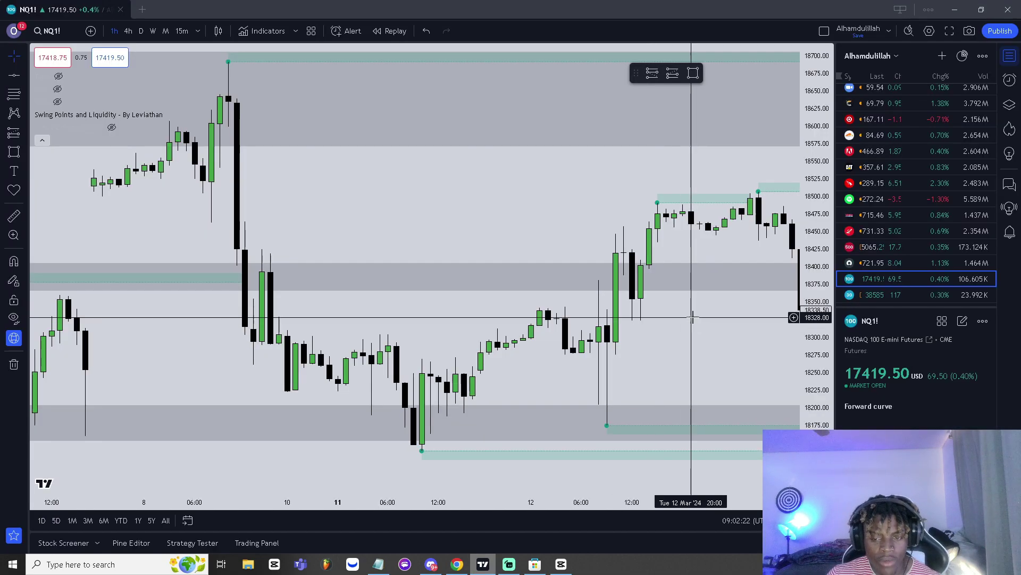
scroll(577, 347, down, 4)
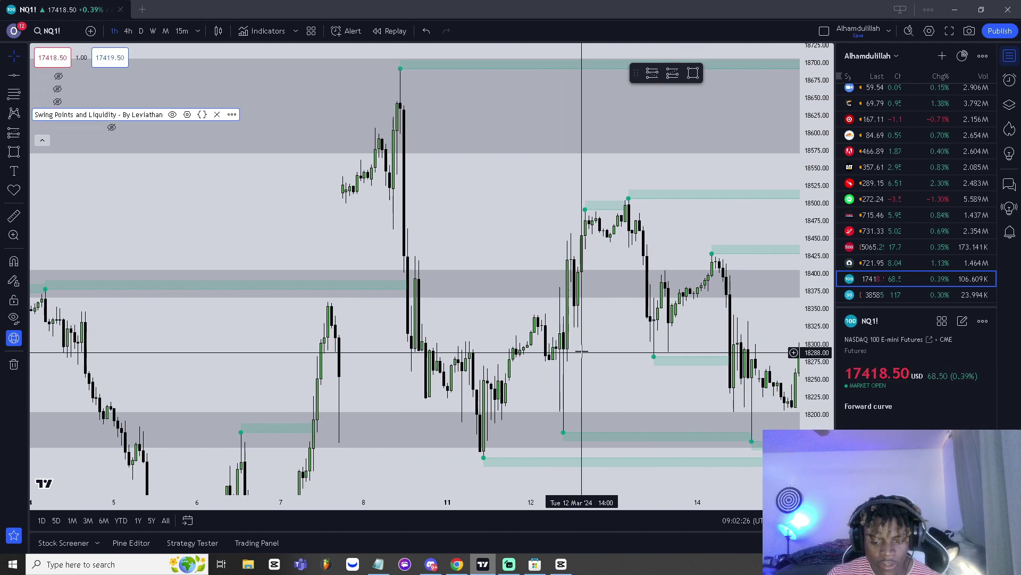
scroll(671, 206, down, 3)
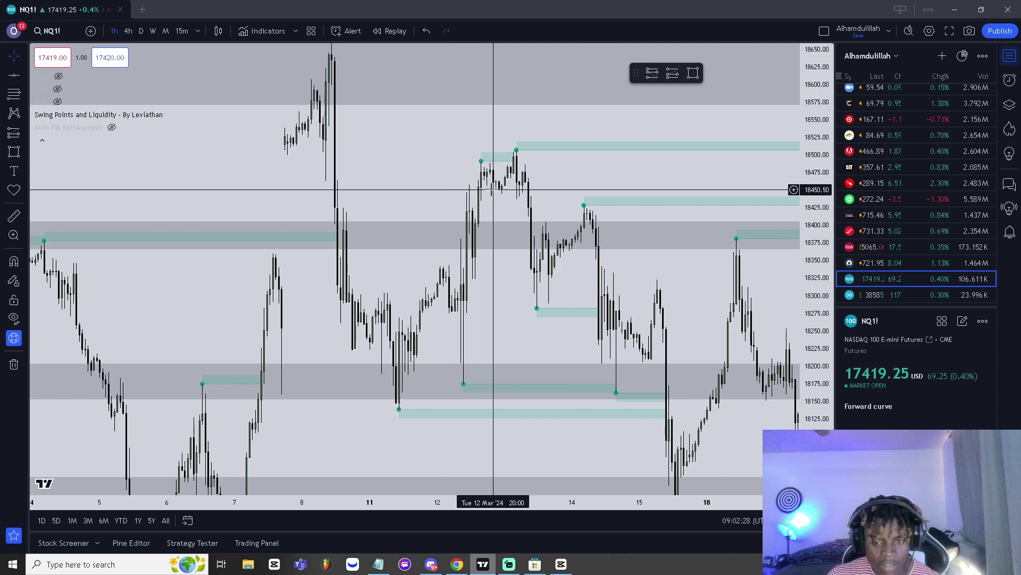
drag(450, 332, 147, 312)
drag(455, 186, 106, 313)
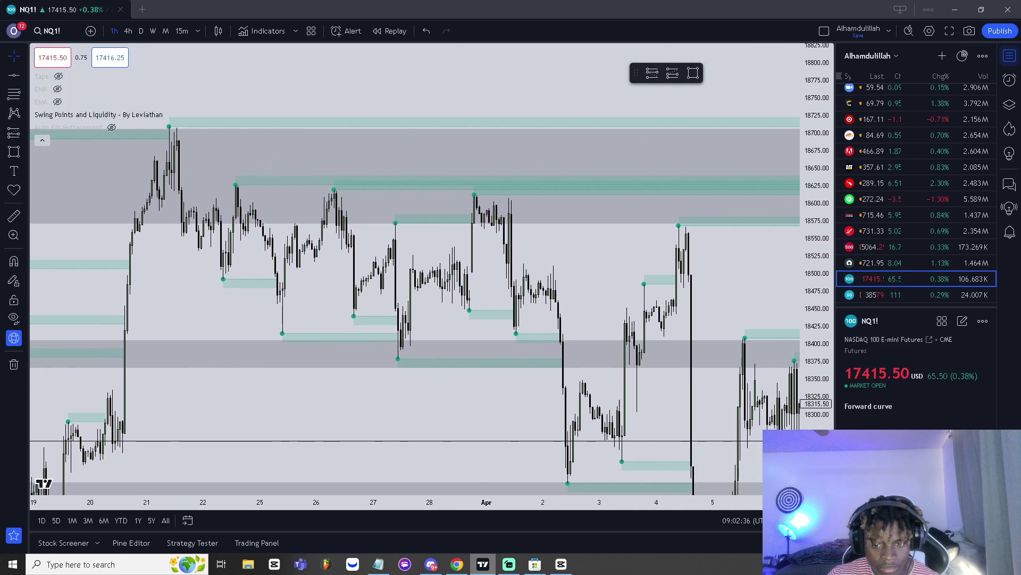
drag(503, 332, 338, 303)
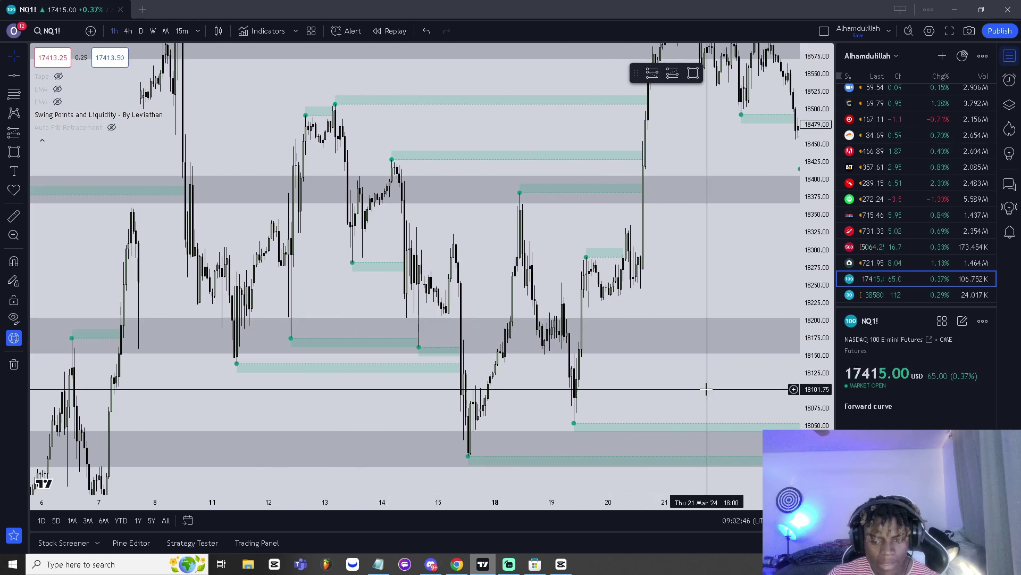
click(955, 10)
Close the CPI m/m details on the March 12, April 10 and May 15 calendar tabs.
scroll(722, 220, down, 2)
scroll(479, 145, up, 2)
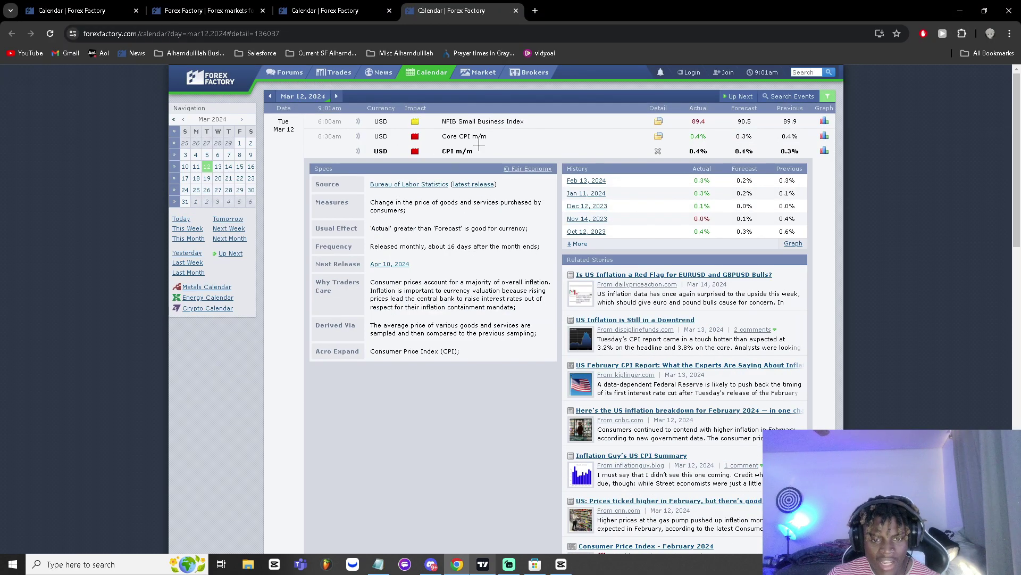
click(658, 151)
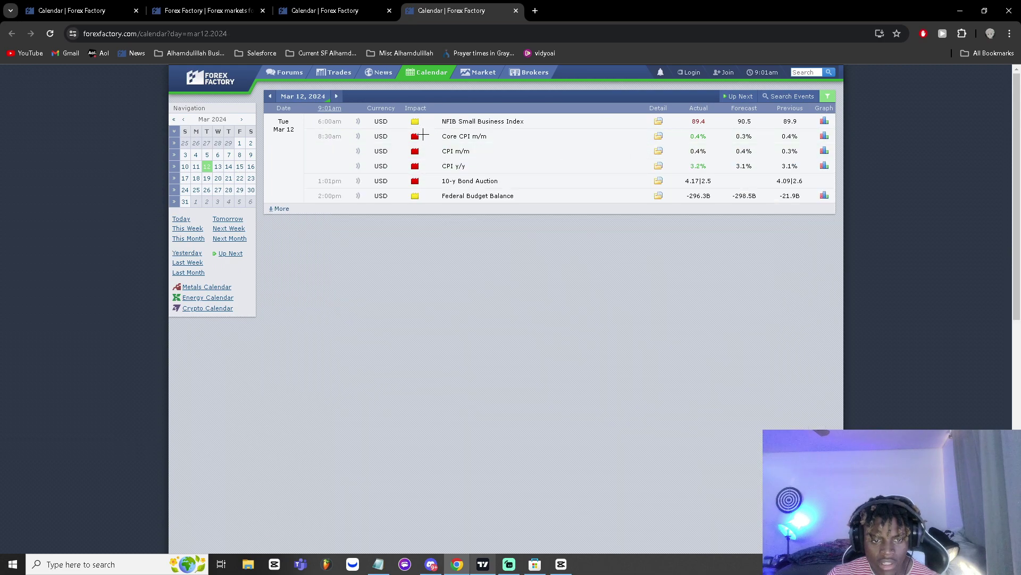
click(340, 11)
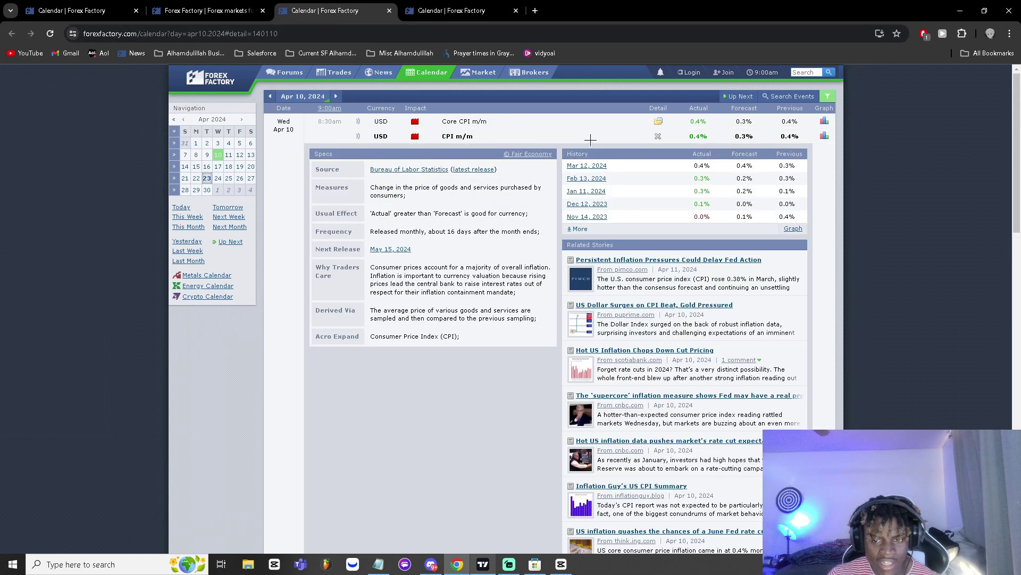
click(659, 137)
key(ctrl+shift+Tab)
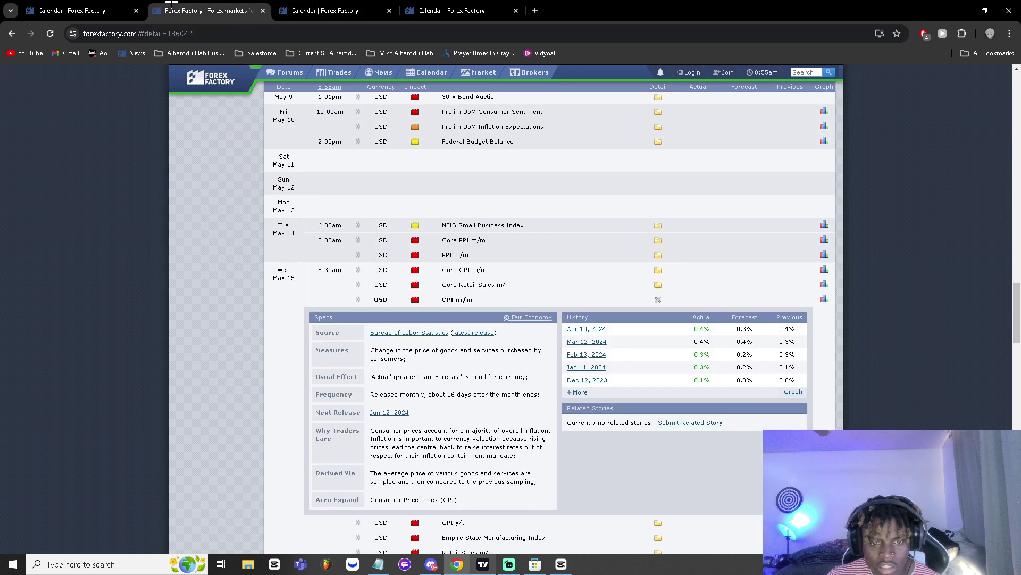
click(658, 301)
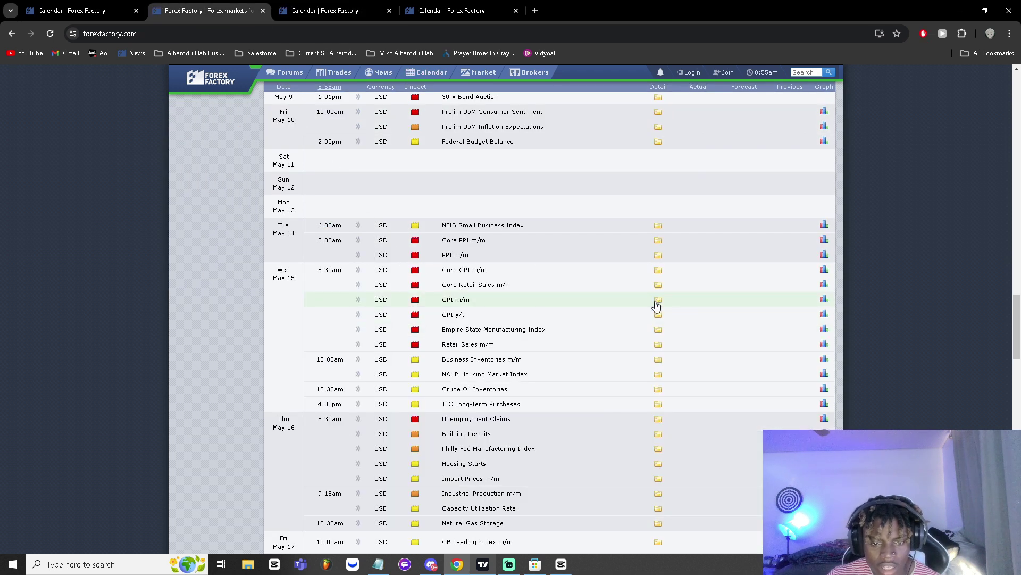
Open the PPI m/m details and the Mar 14, 2024 release in a new tab.
click(658, 256)
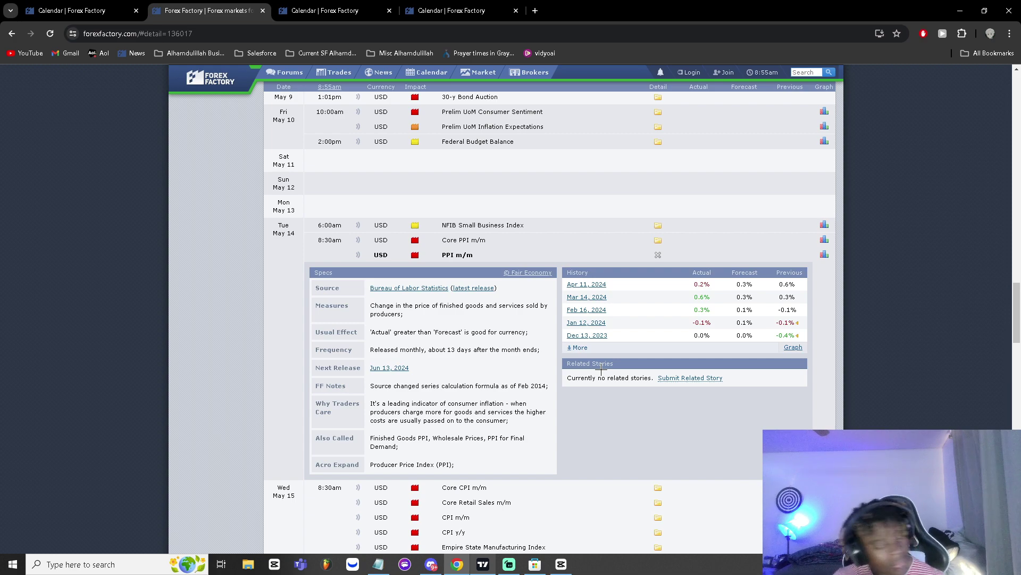
click(595, 296)
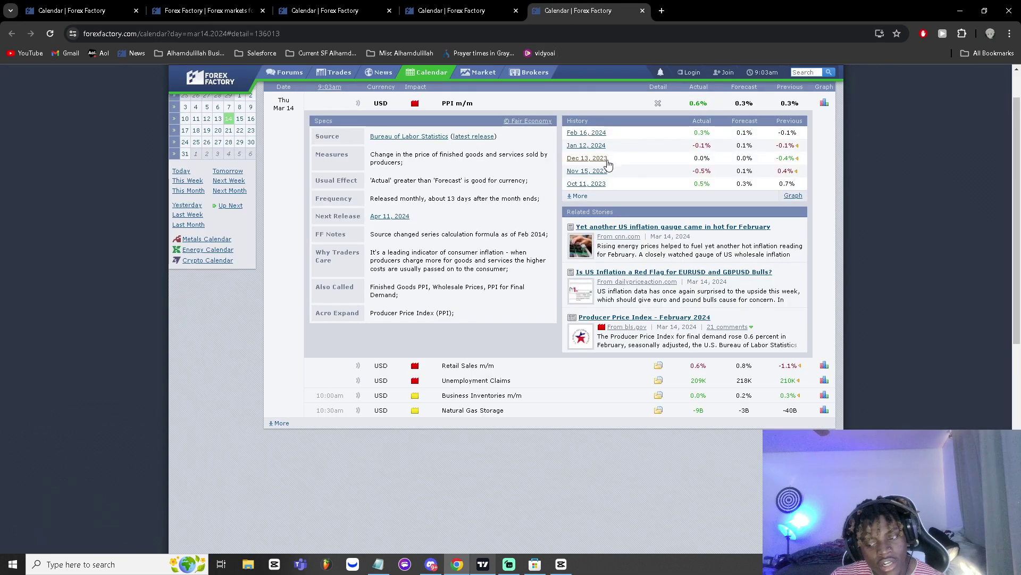
click(429, 5)
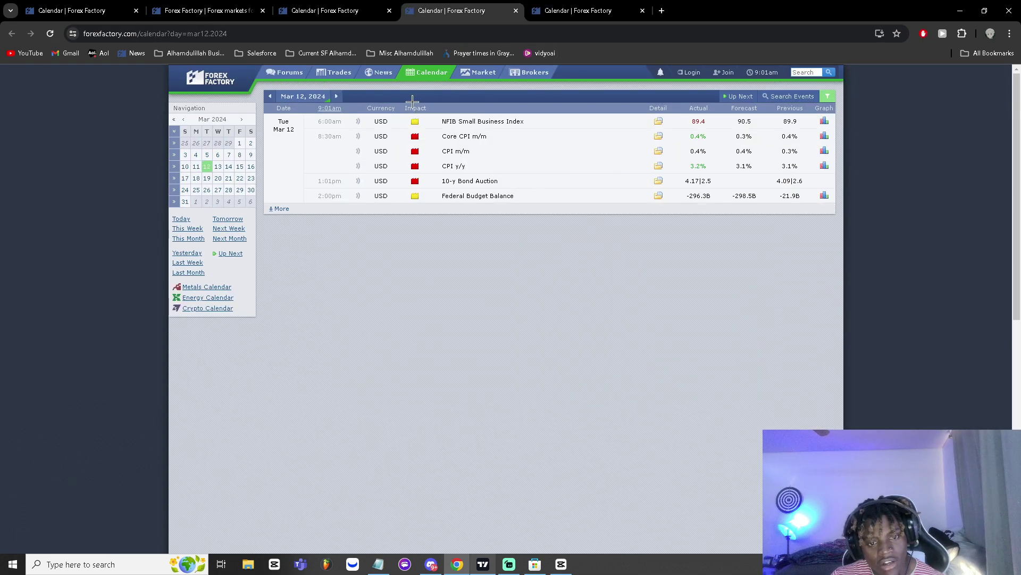
click(343, 5)
key(ctrl+5)
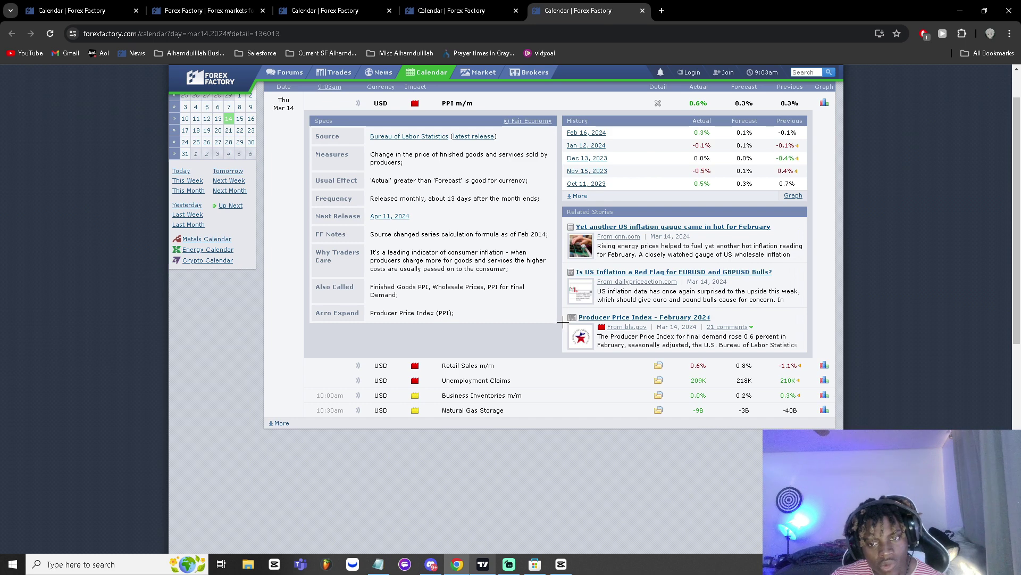
scroll(562, 321, up, 1)
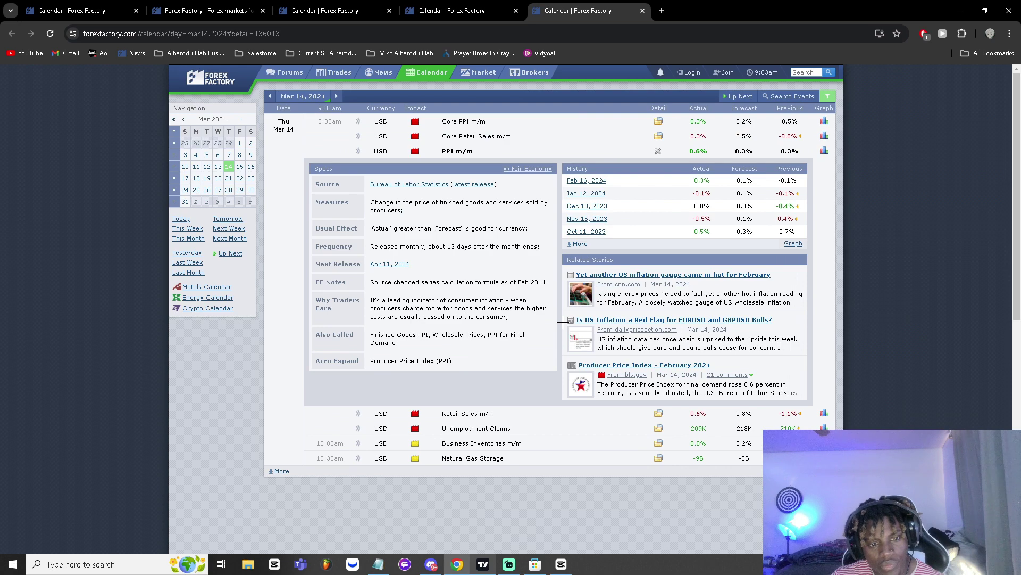
key(alt+Tab)
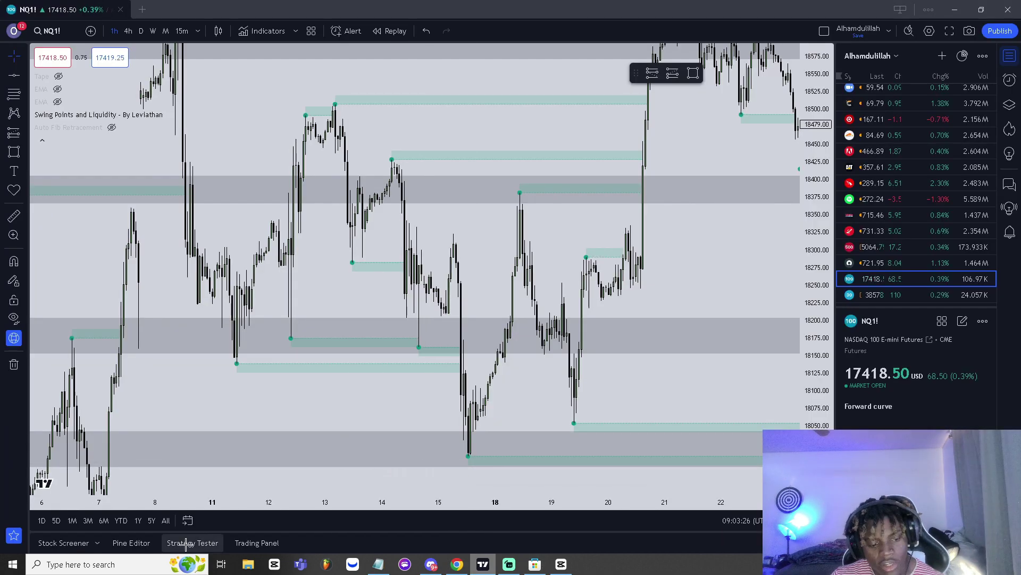
Jump the NQ1! chart to 11 April 2024 and centre it on April 10–15.
key(alt+g)
click(570, 234)
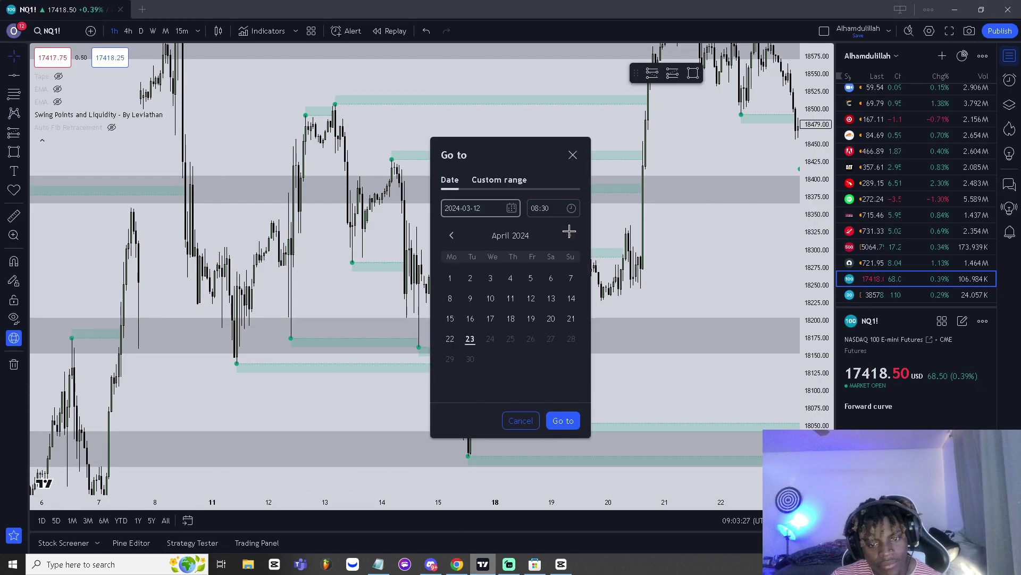
click(529, 297)
click(568, 420)
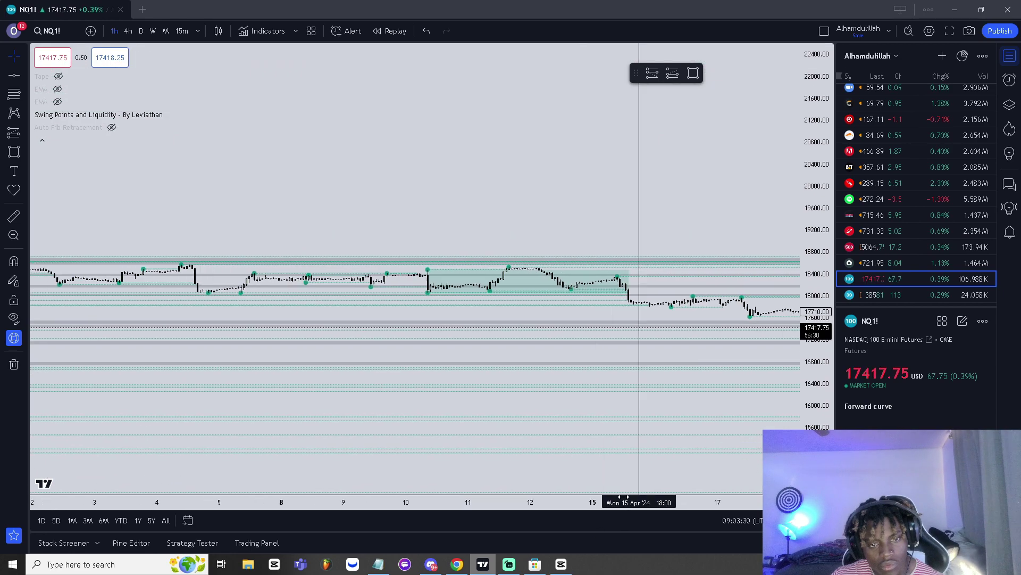
scroll(624, 496, up, 3)
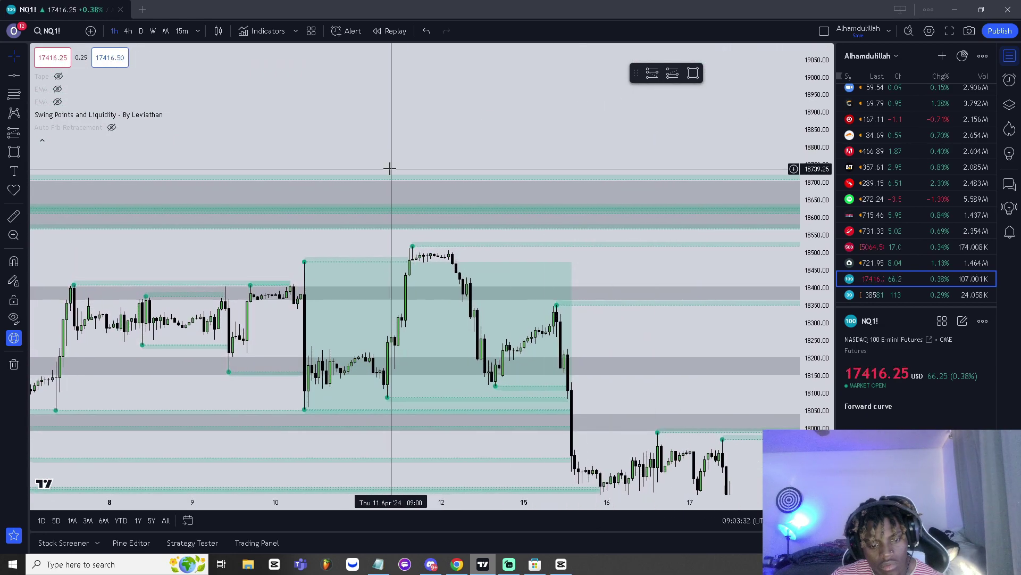
drag(394, 164, 521, 138)
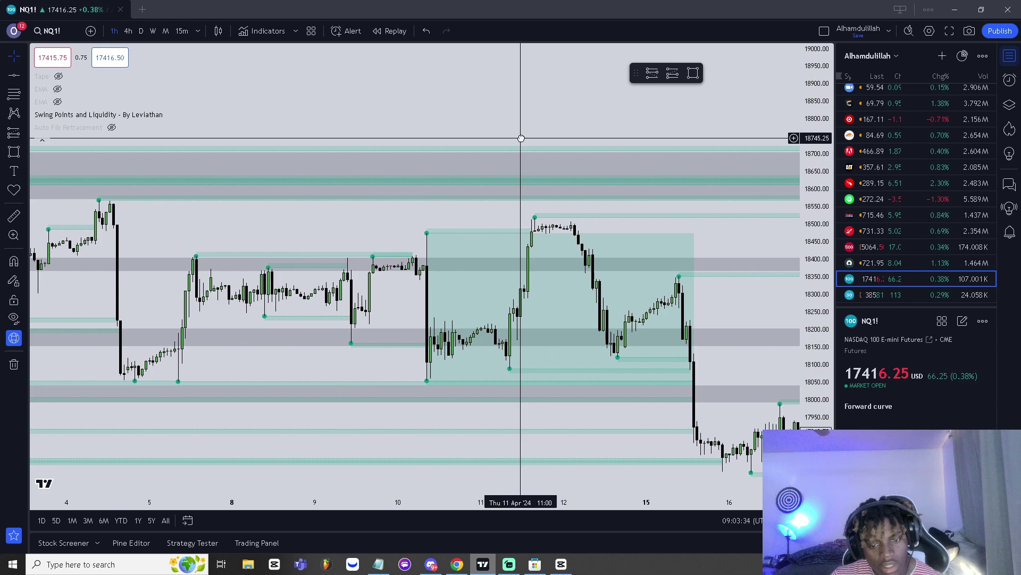
scroll(506, 141, up, 1)
scroll(479, 141, up, 2)
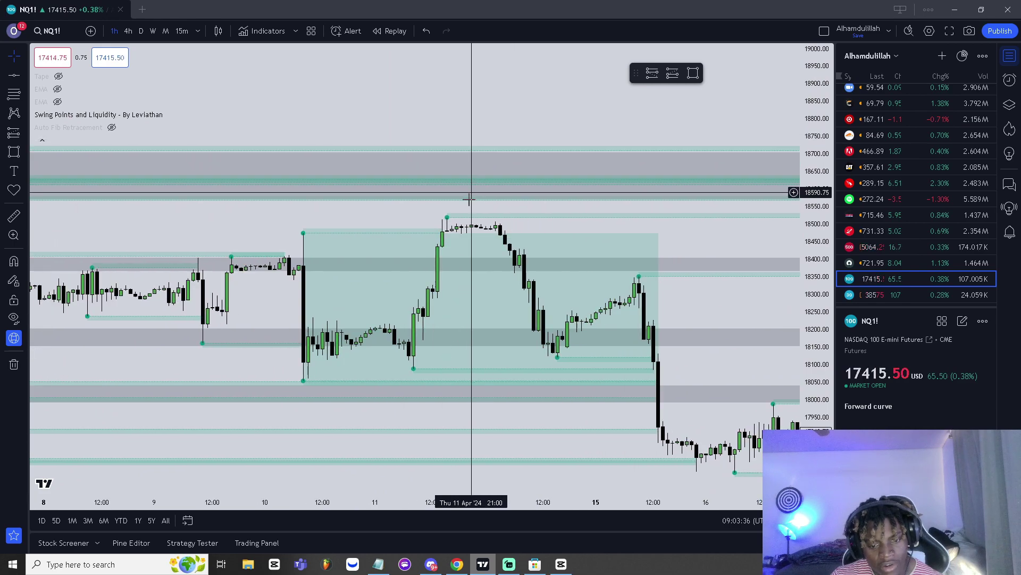
drag(469, 198, 366, 201)
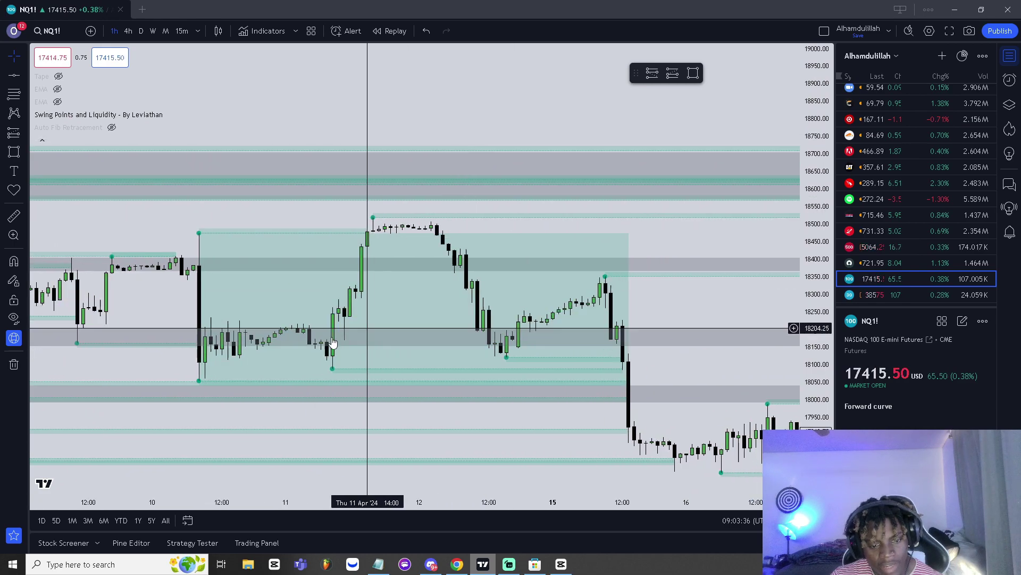
Switch to 15-minute candles, jump to 08:30 on 11 April, and inspect the price reaction.
click(182, 31)
click(189, 520)
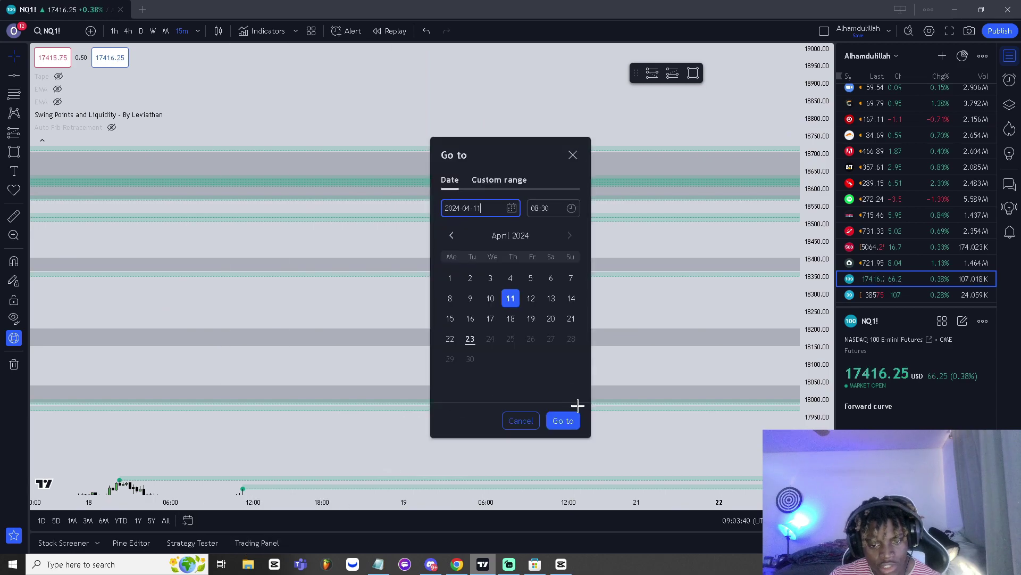
click(563, 421)
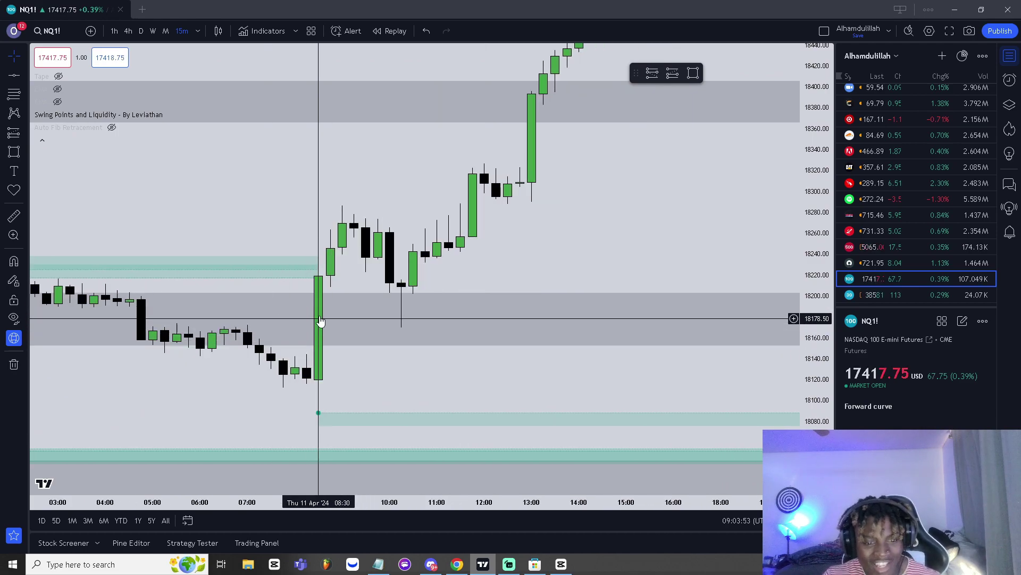
scroll(317, 359, up, 3)
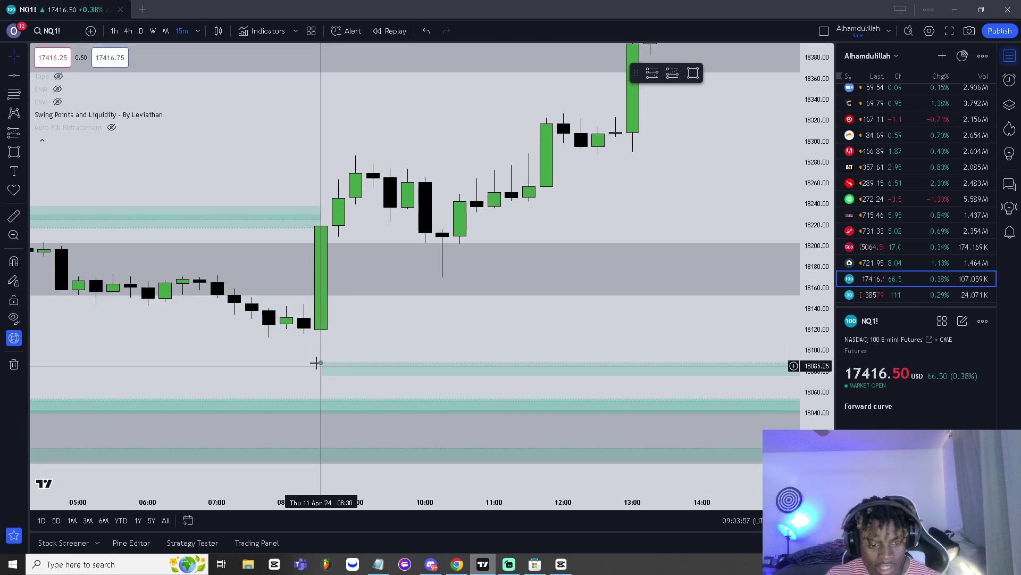
scroll(314, 275, down, 6)
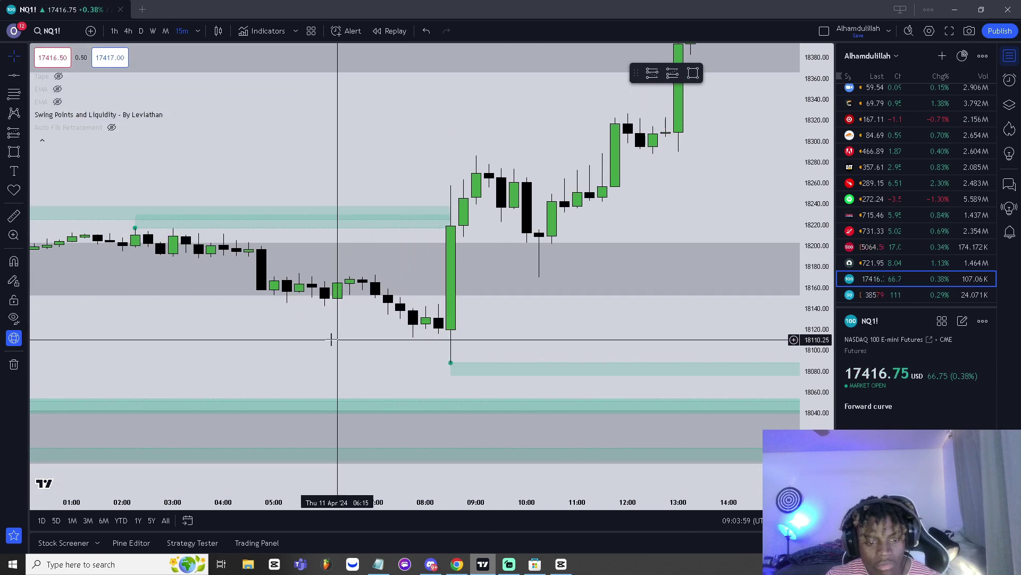
scroll(605, 399, right, 5)
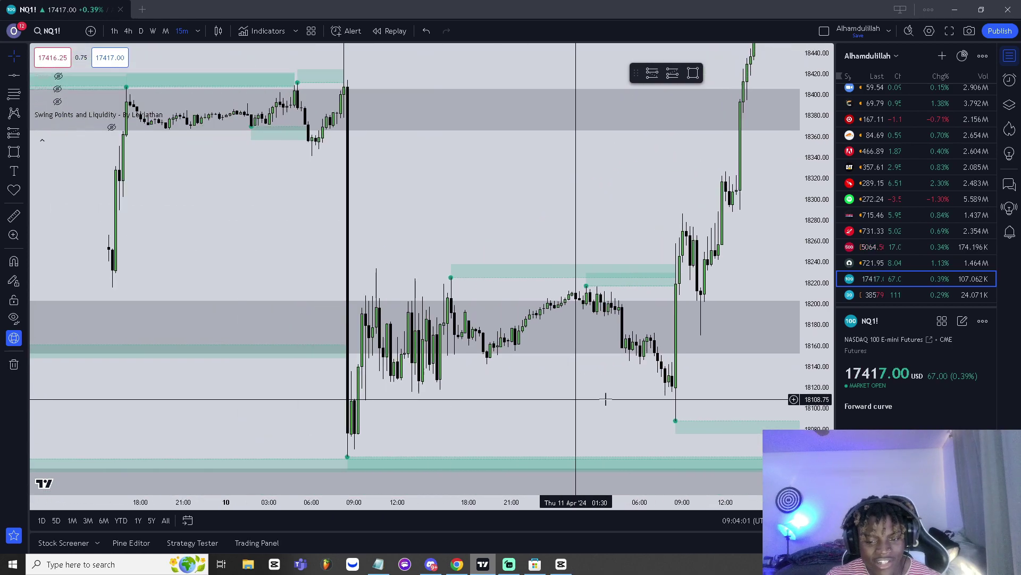
scroll(499, 372, right, 3)
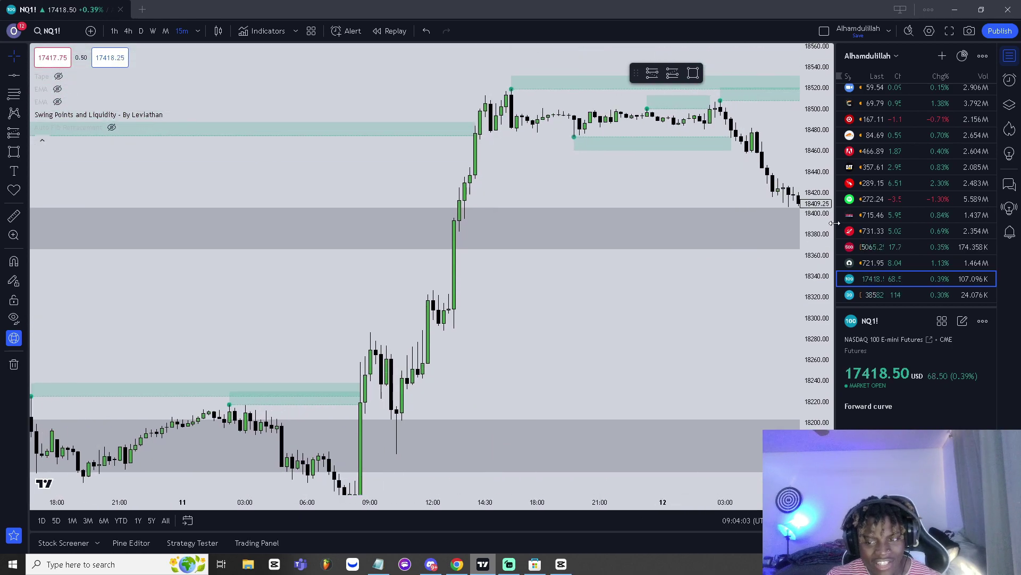
scroll(510, 345, down, 2)
scroll(521, 336, down, 3)
scroll(561, 329, left, 3)
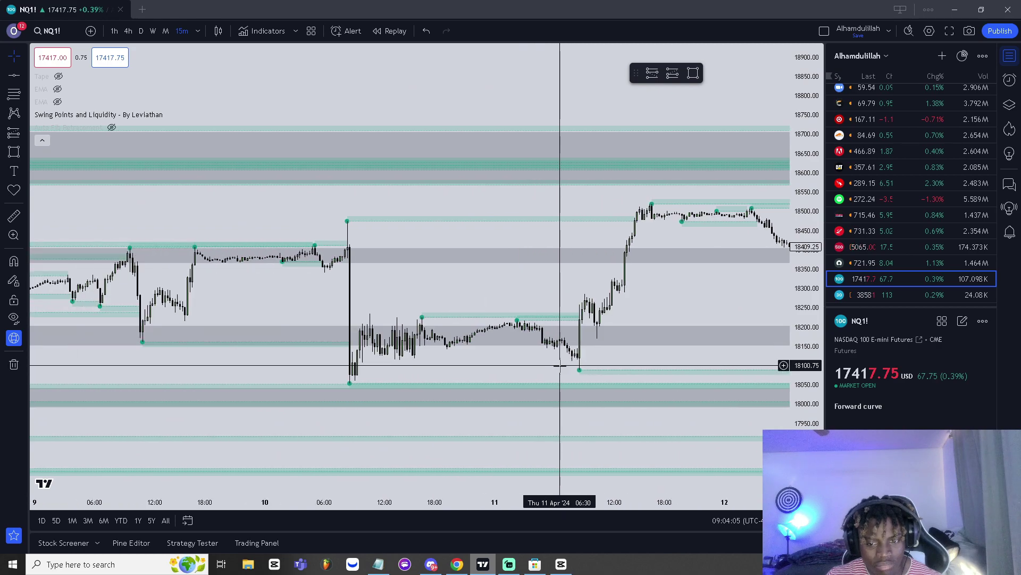
scroll(693, 309, down, 2)
scroll(460, 296, down, 2)
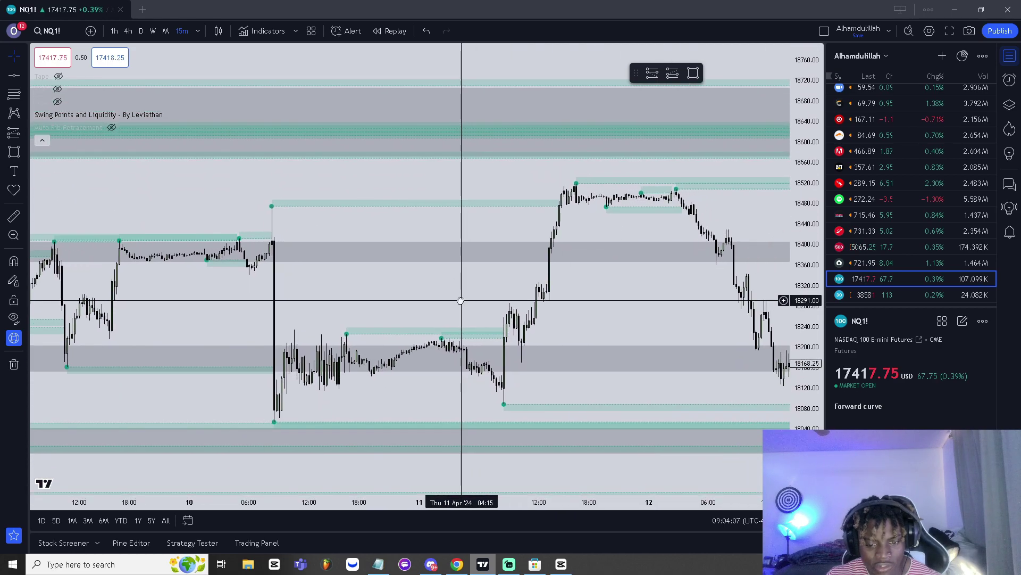
scroll(582, 298, up, 1)
scroll(57, 358, left, 2)
scroll(445, 319, up, 3)
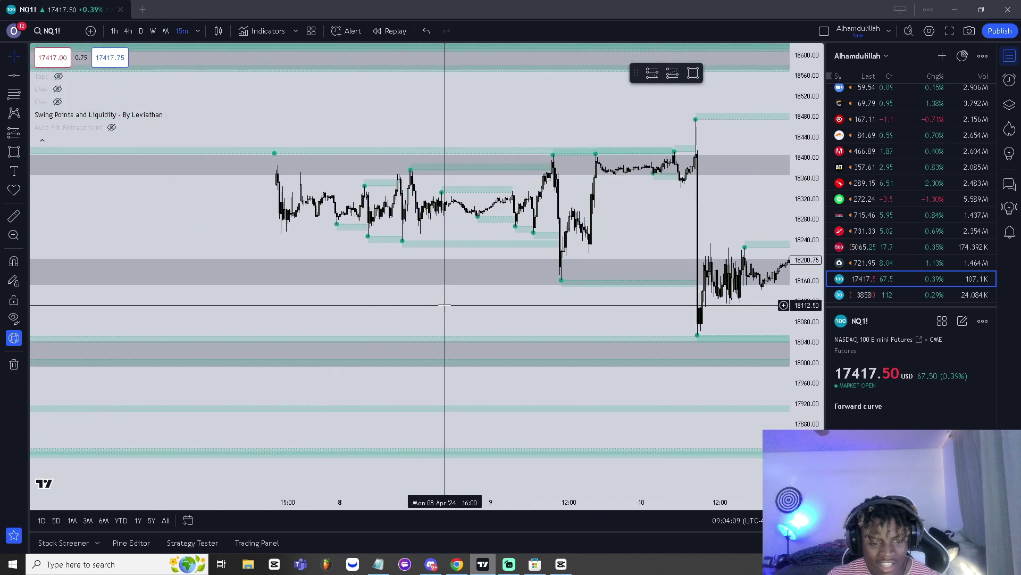
scroll(142, 292, down, 3)
scroll(282, 439, right, 1)
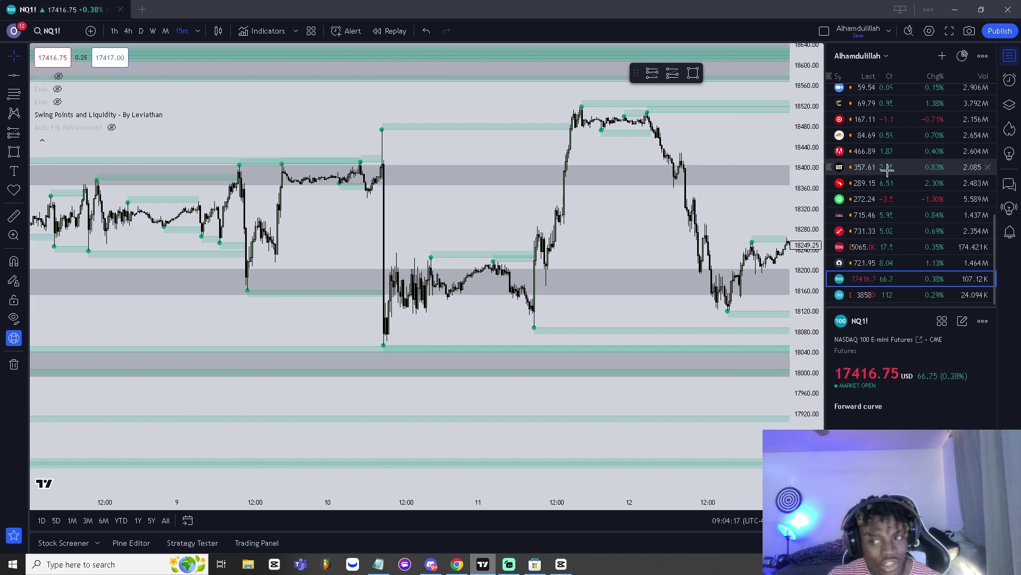
key(alt+Tab)
Scroll past the PPI details and highlight the Mar 22 Fed Chair Powell Speaks event.
scroll(467, 370, down, 5)
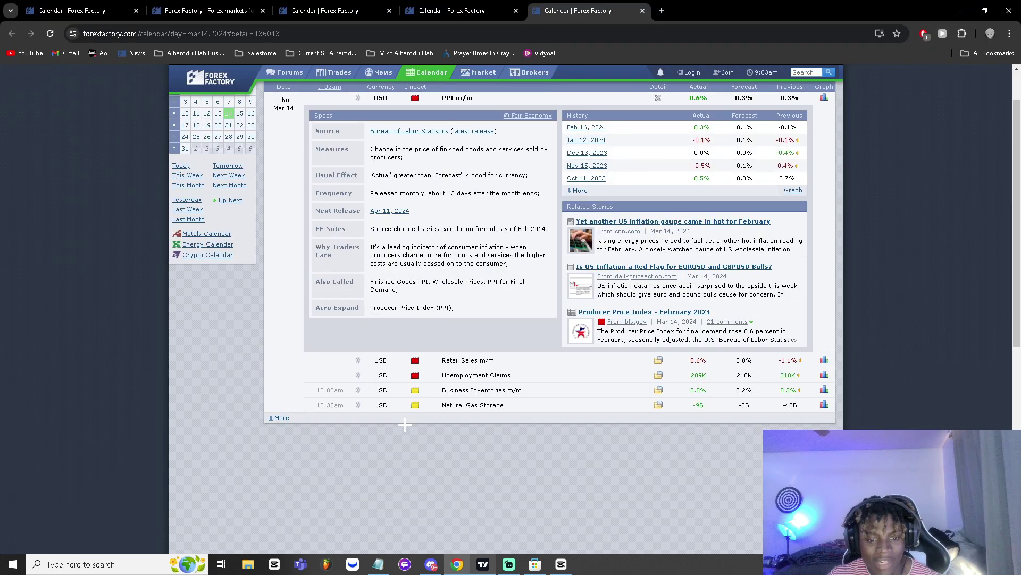
scroll(463, 404, down, 5)
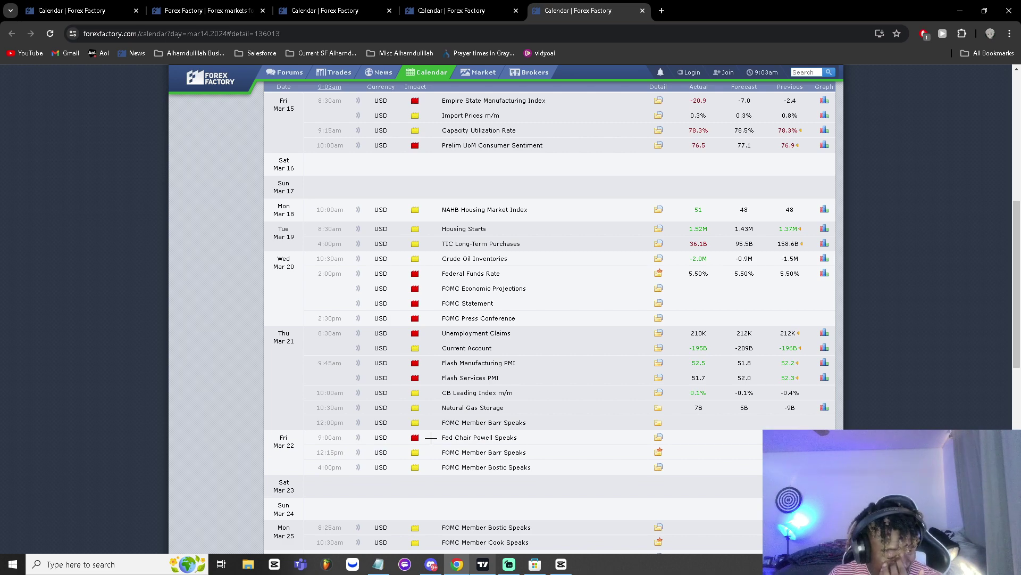
right_click(600, 364)
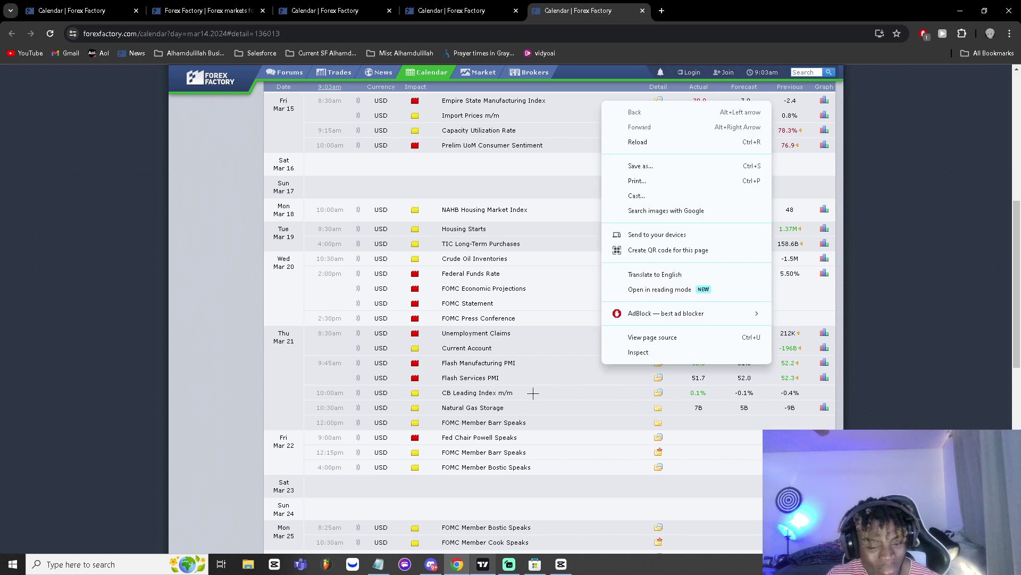
click(533, 393)
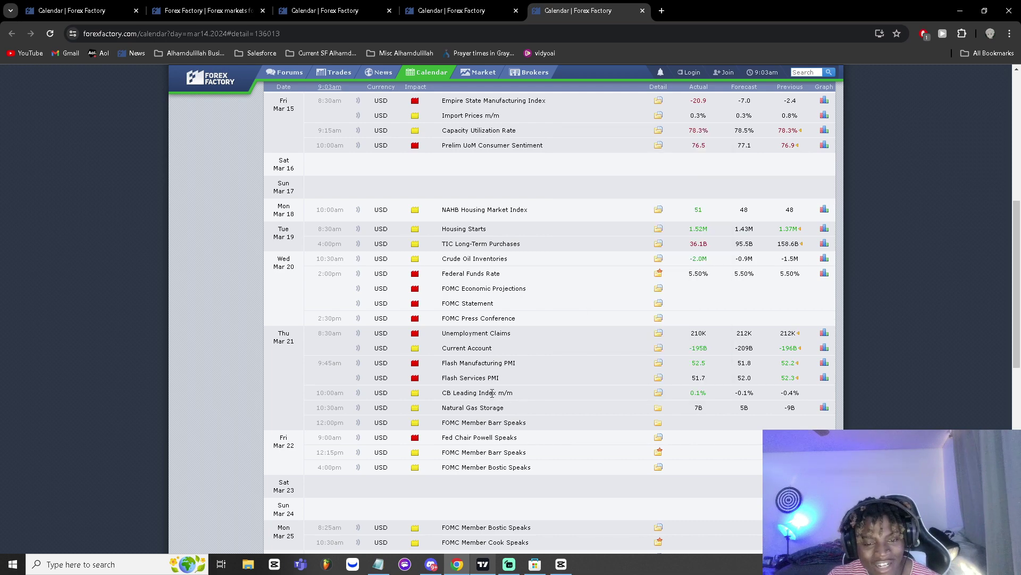
right_click(576, 380)
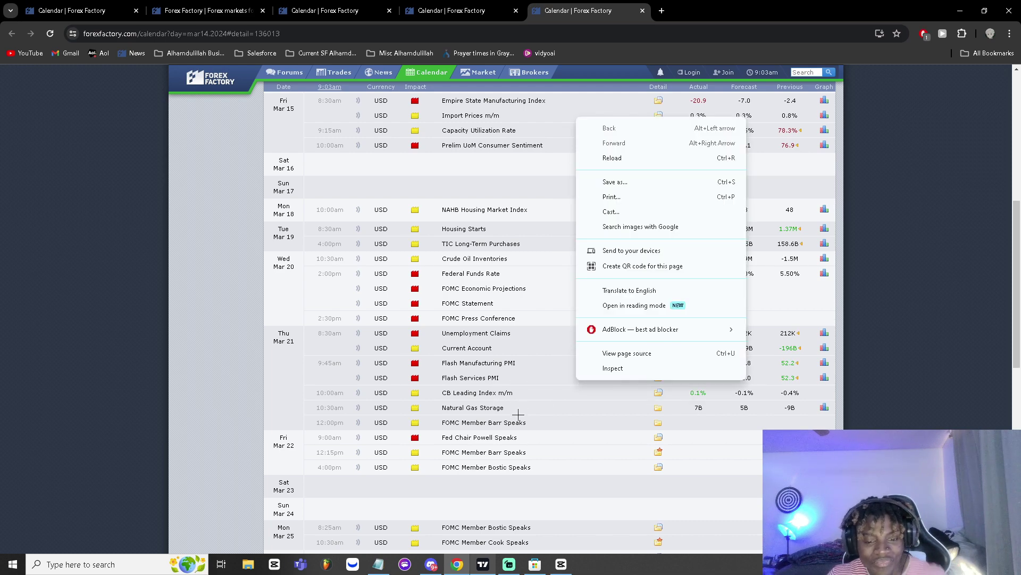
click(519, 417)
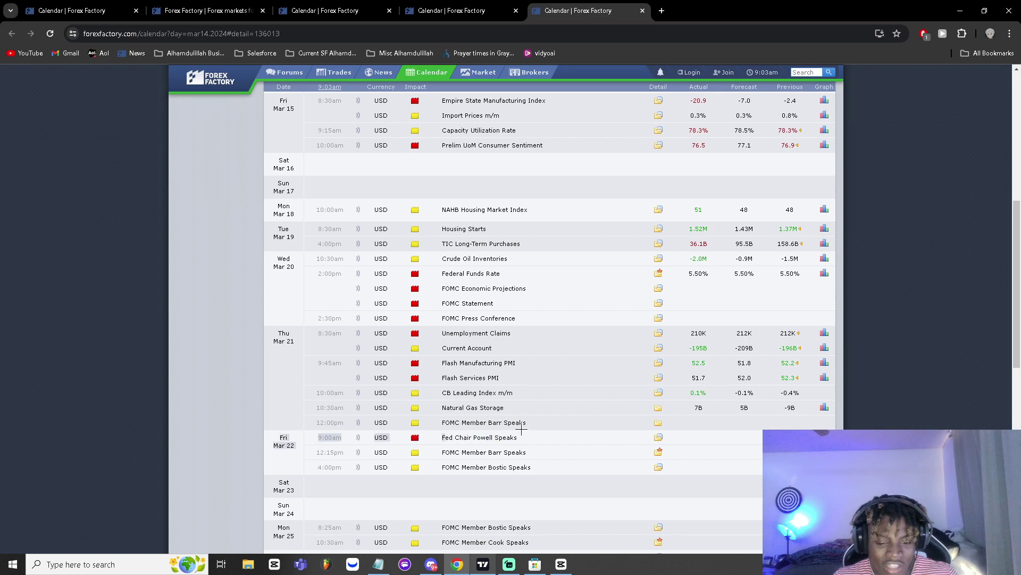
drag(444, 438, 542, 437)
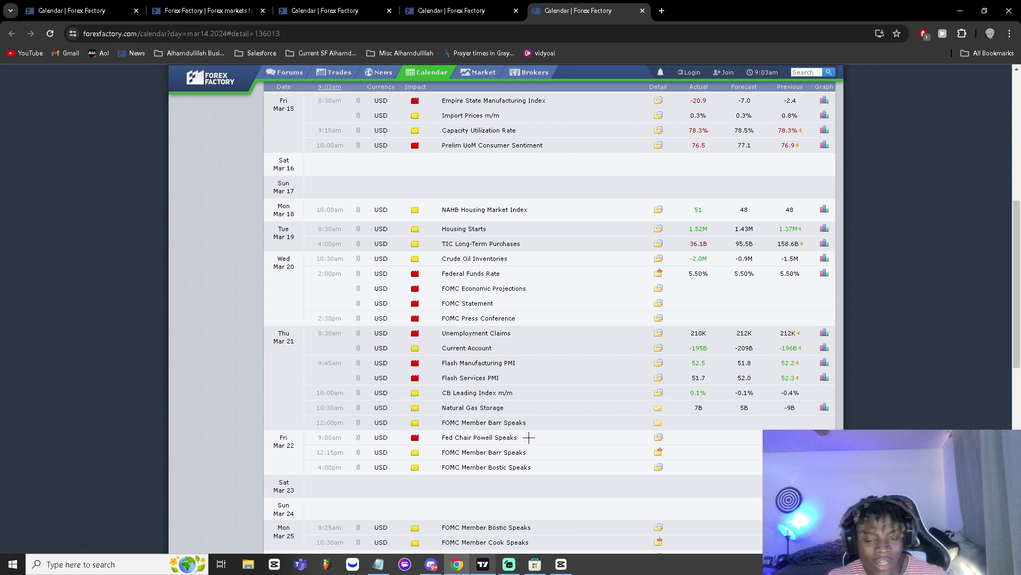
scroll(622, 451, down, 4)
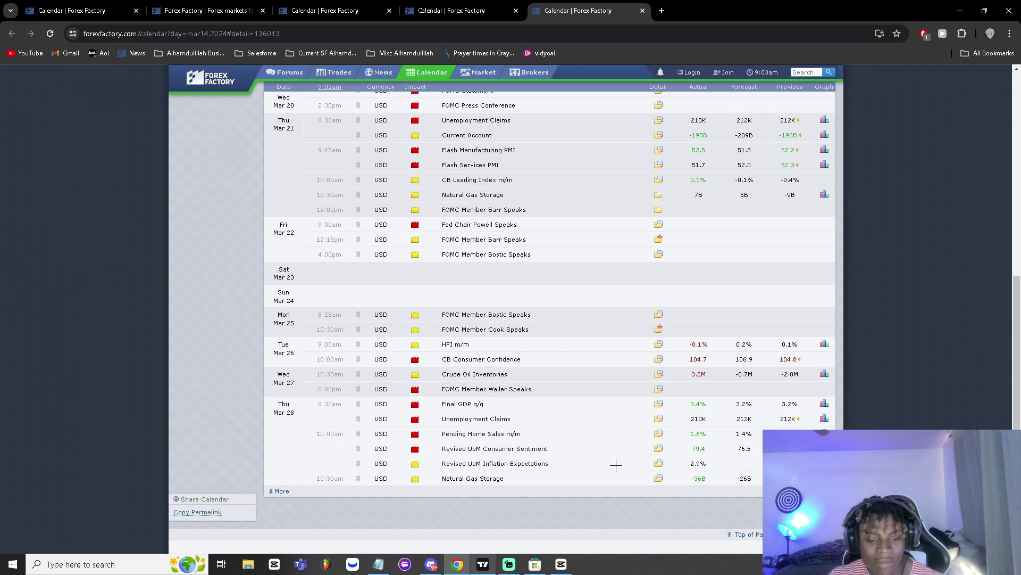
Highlight Mar 28's Revised UoM Consumer Sentiment and its 10:00am time, then scroll to Apr 3–10.
drag(616, 465, 481, 448)
click(481, 448)
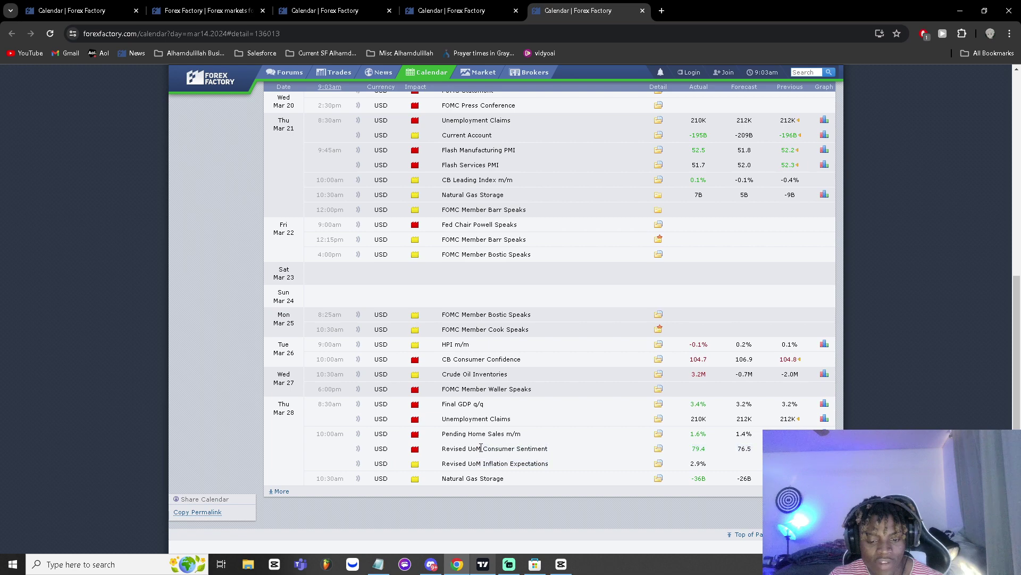
triple_click(481, 448)
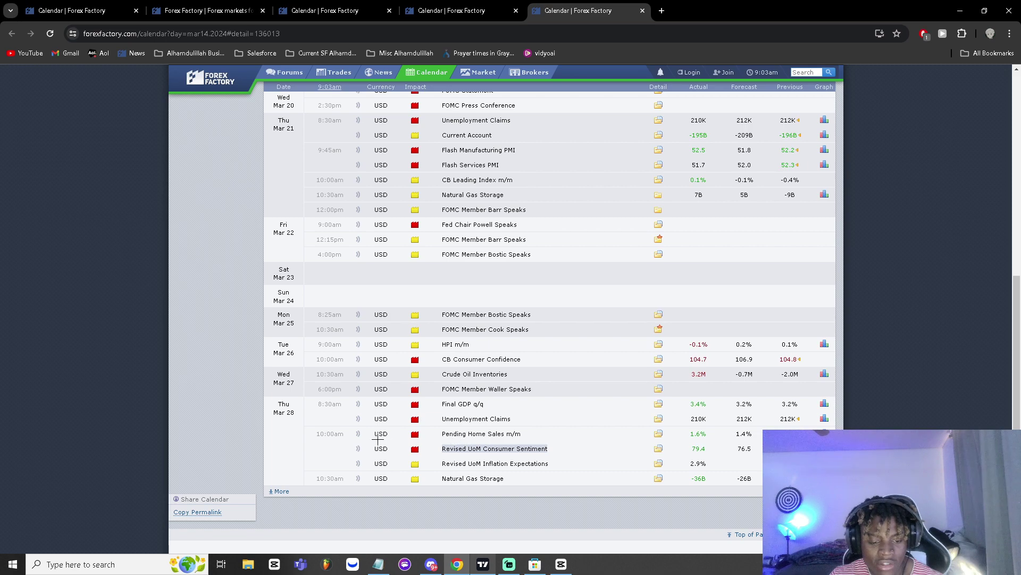
drag(378, 439, 332, 436)
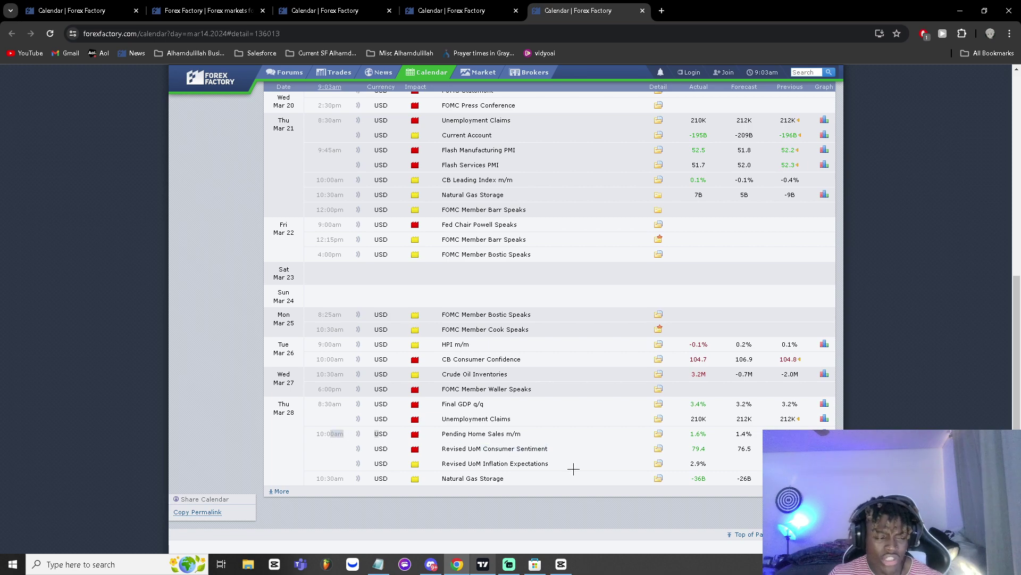
scroll(495, 511, down, 3)
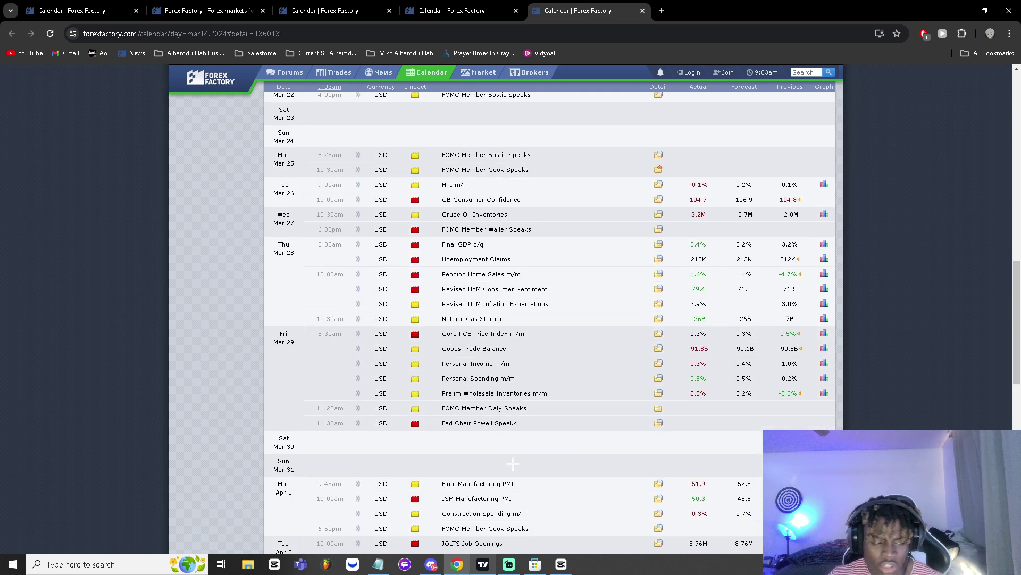
scroll(512, 464, down, 1)
scroll(513, 463, up, 3)
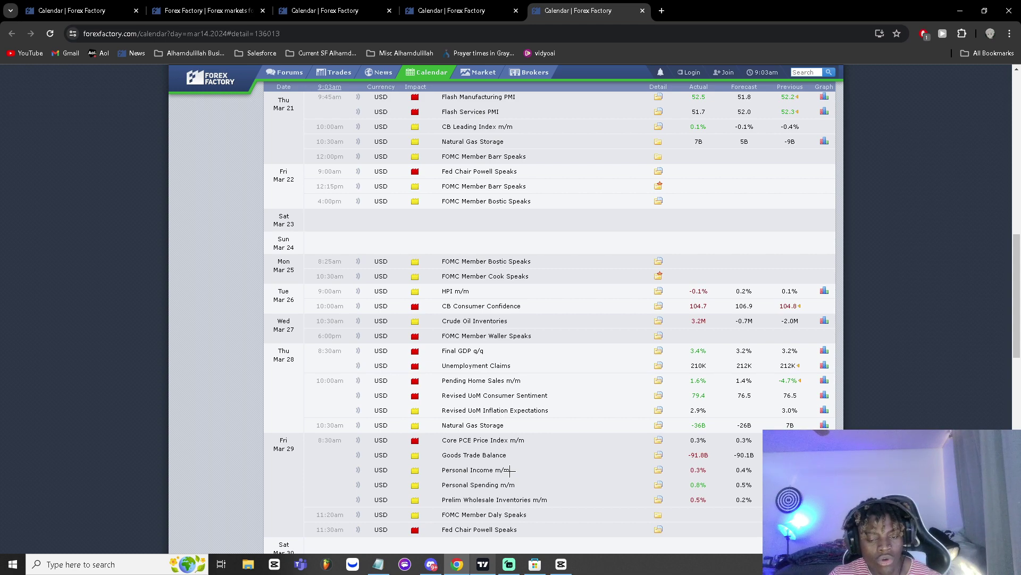
scroll(509, 470, down, 8)
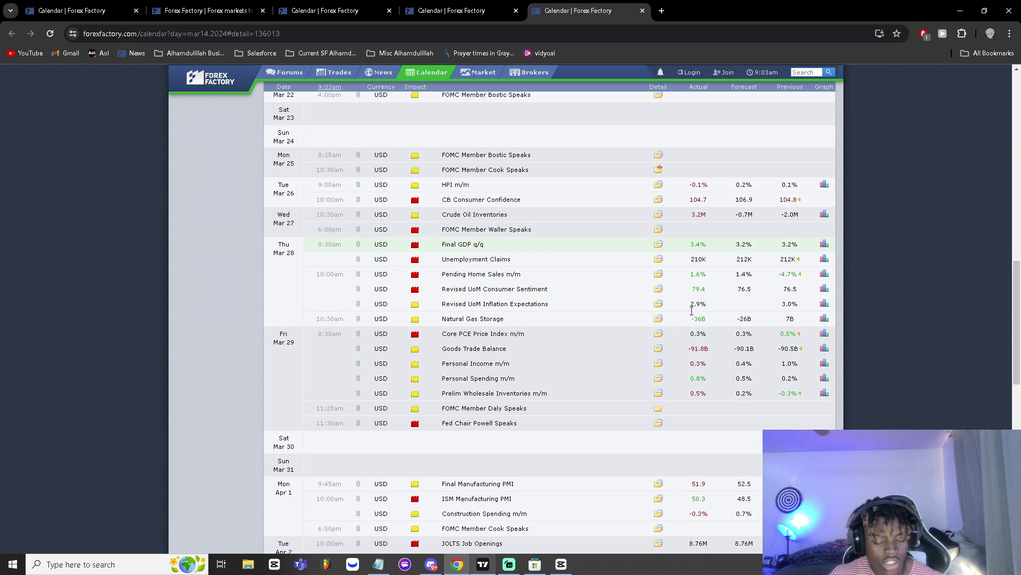
scroll(525, 505, down, 6)
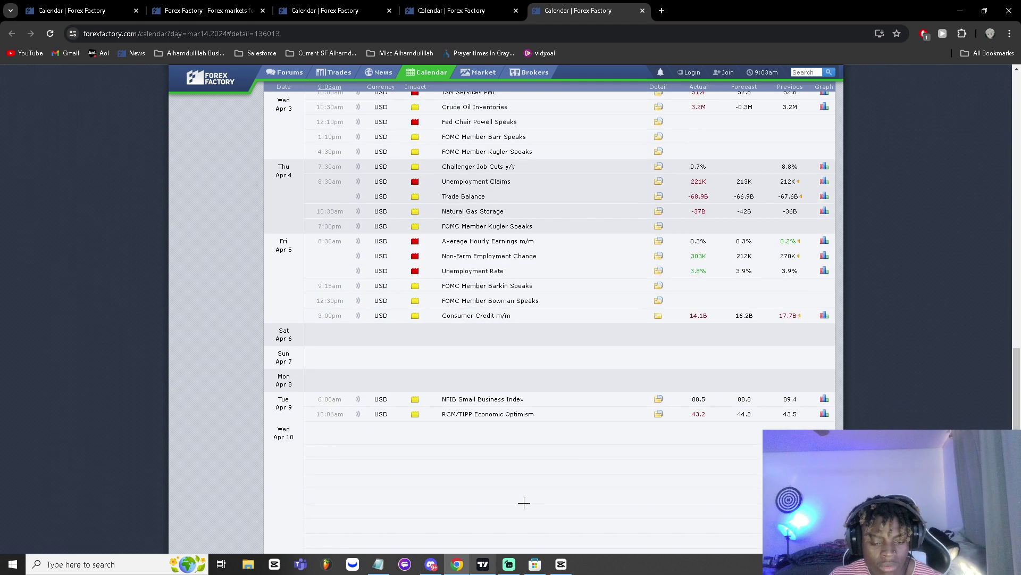
scroll(524, 503, up, 2)
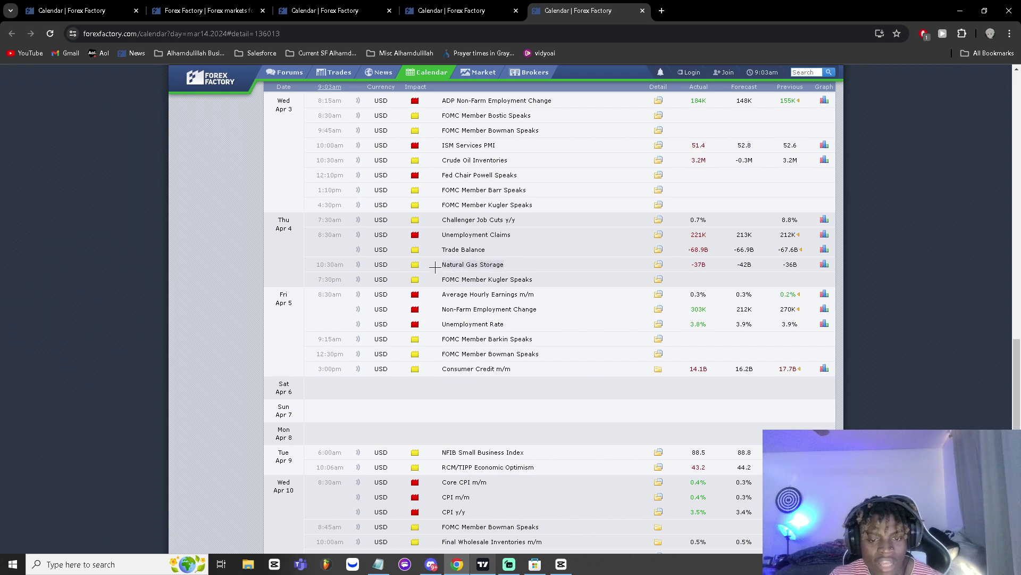
Load the CL1! crude oil futures chart and pan to the latest candles around 23 April.
click(483, 564)
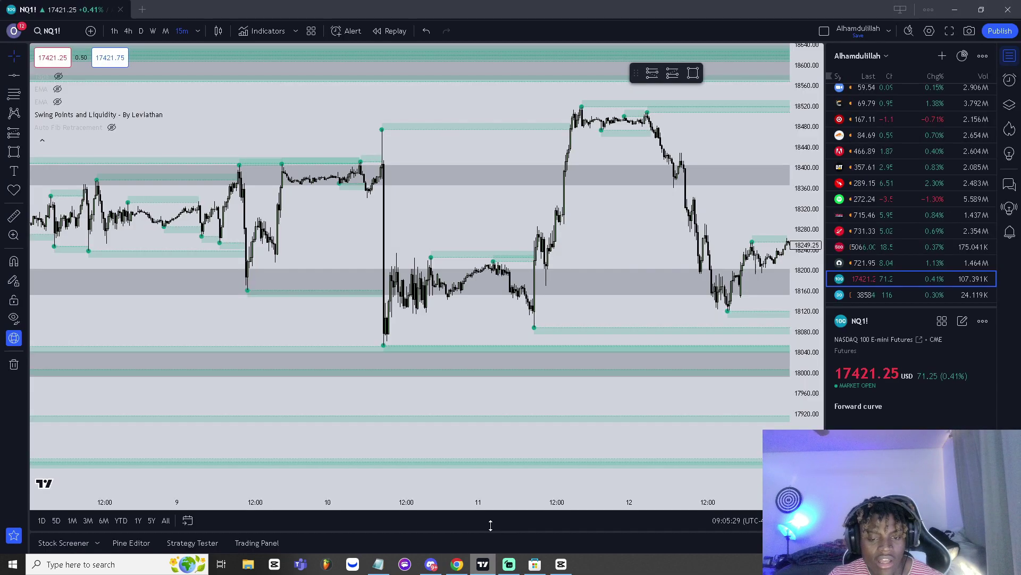
click(49, 31)
text(cl)
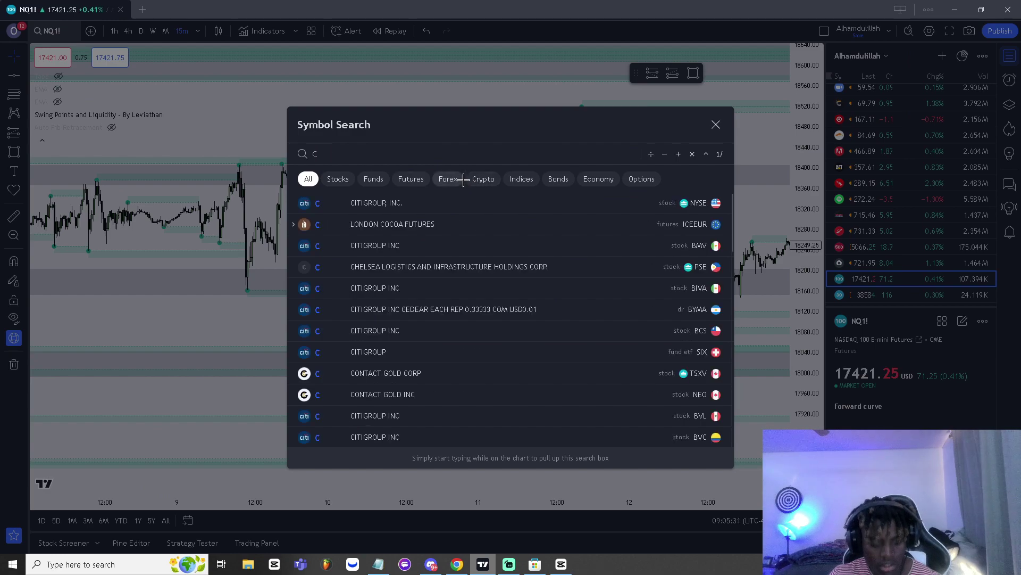
click(472, 203)
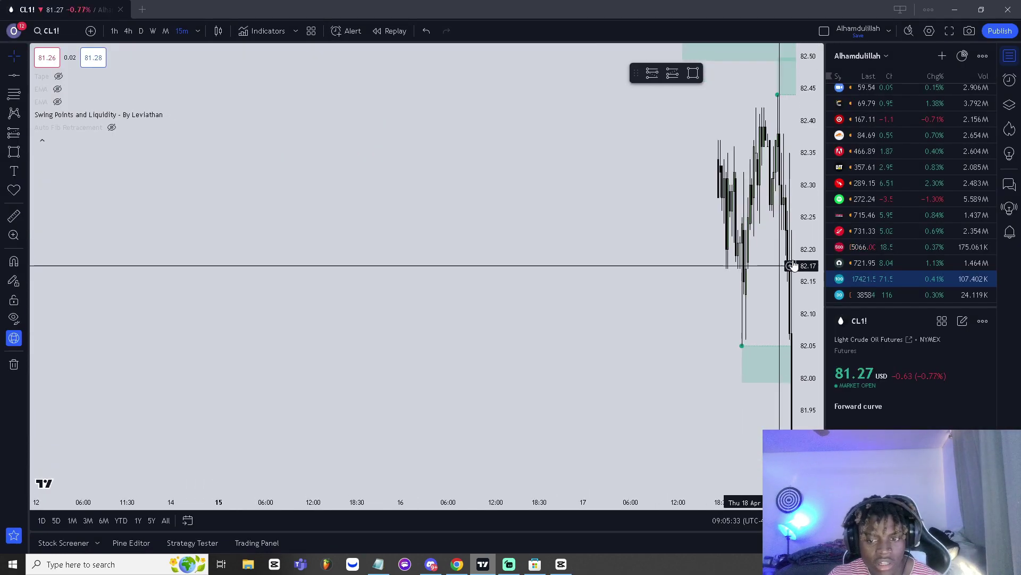
click(302, 332)
scroll(467, 319, down, 10)
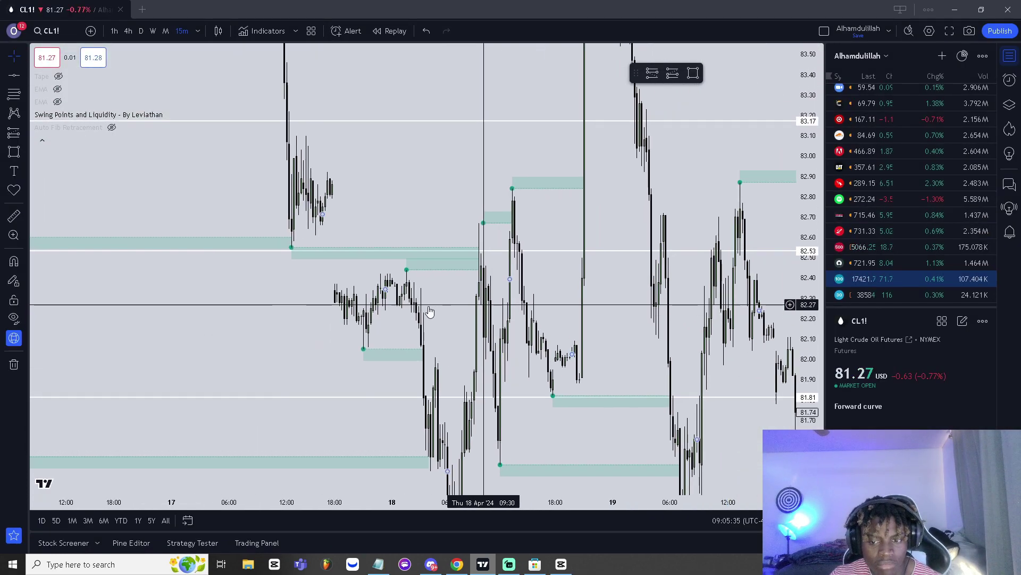
drag(392, 354, 298, 373)
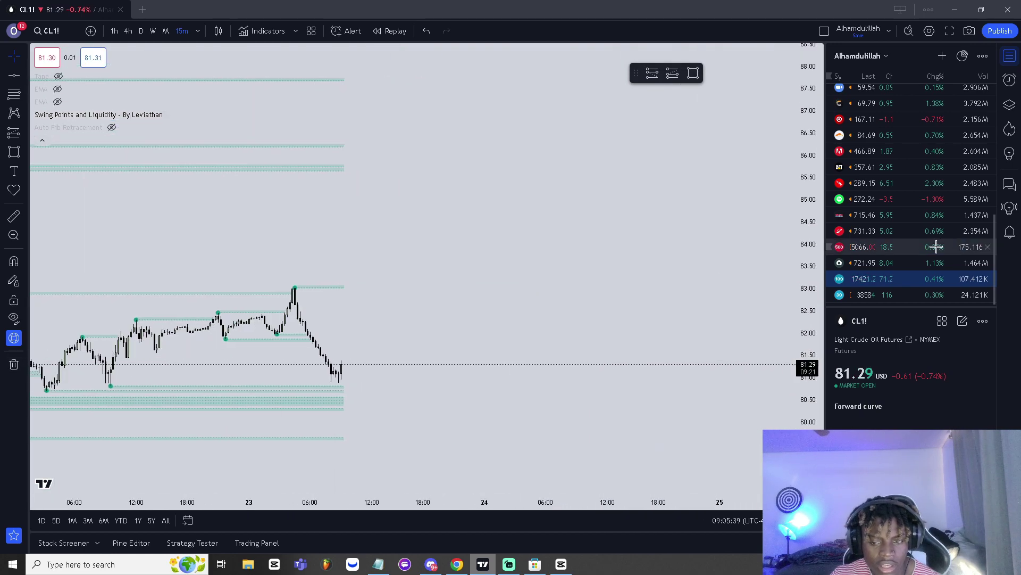
Expand the Crude Oil Inventories details, open the Mar 27, 2024 release, and minimize Chrome.
key(alt+Tab)
scroll(565, 209, up, 5)
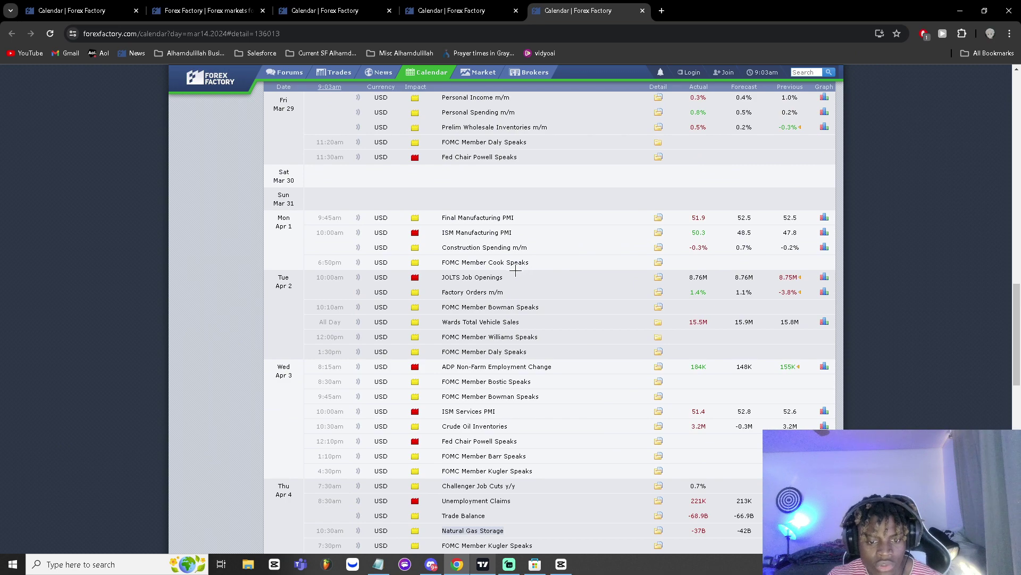
click(658, 425)
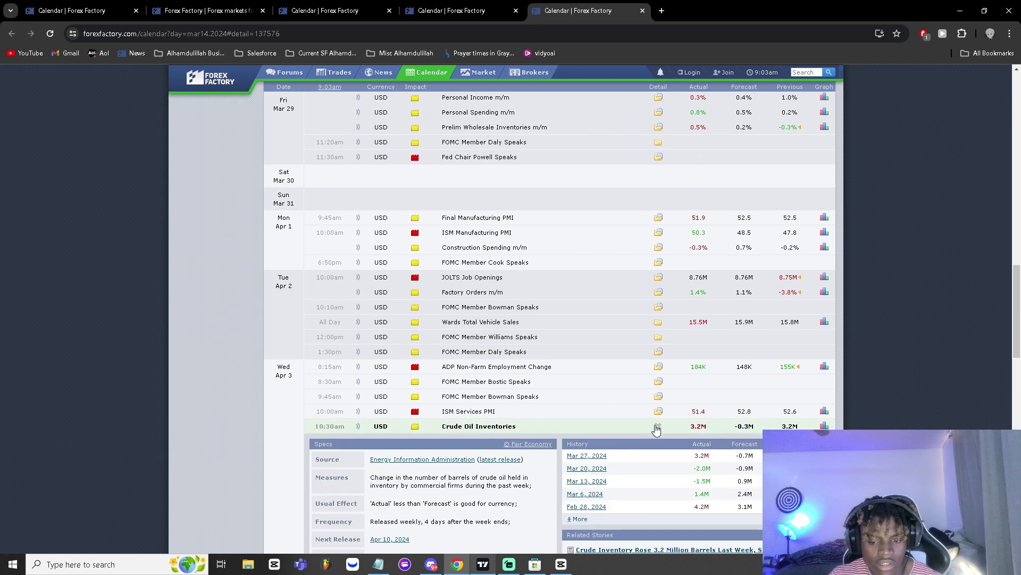
click(600, 457)
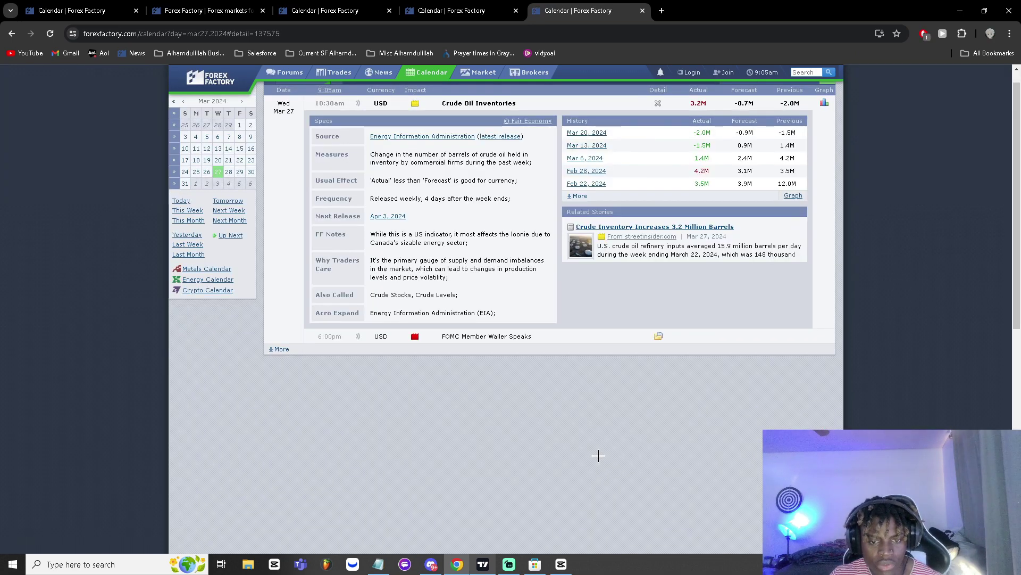
click(964, 8)
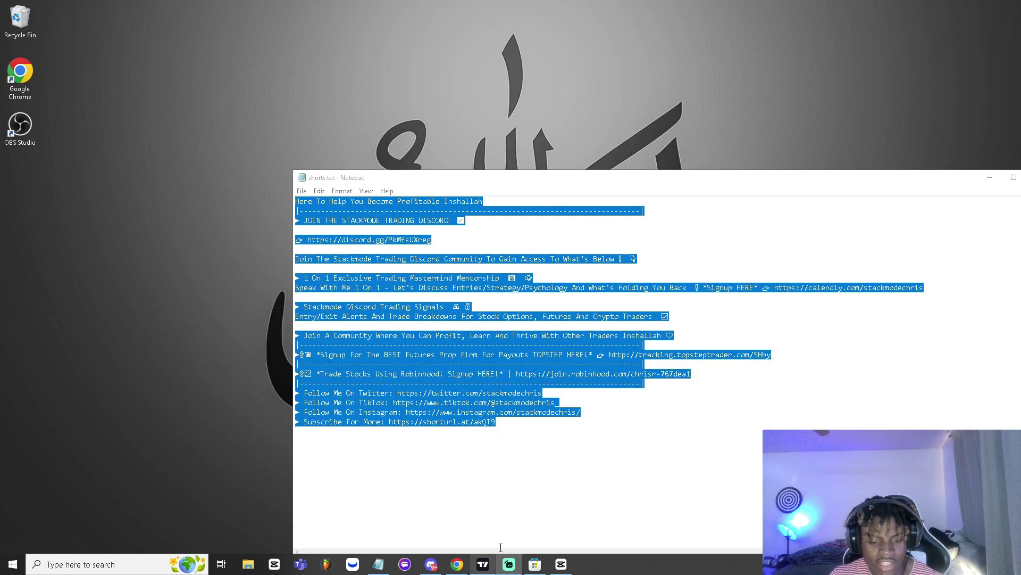
Jump the CL1! chart to 27 March 10:30 and pan it across Mar 27 to Apr 8.
click(483, 564)
click(187, 520)
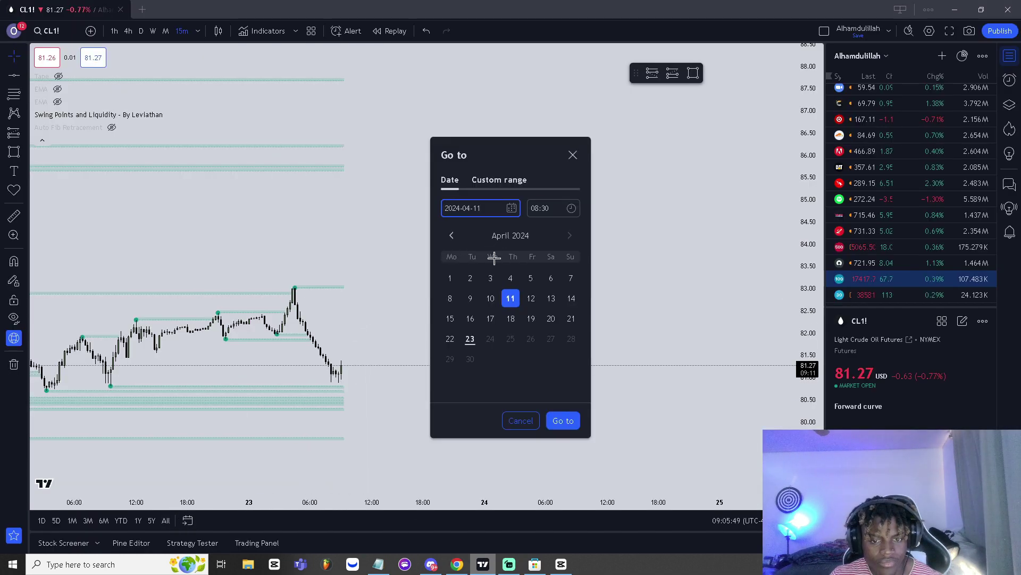
click(451, 235)
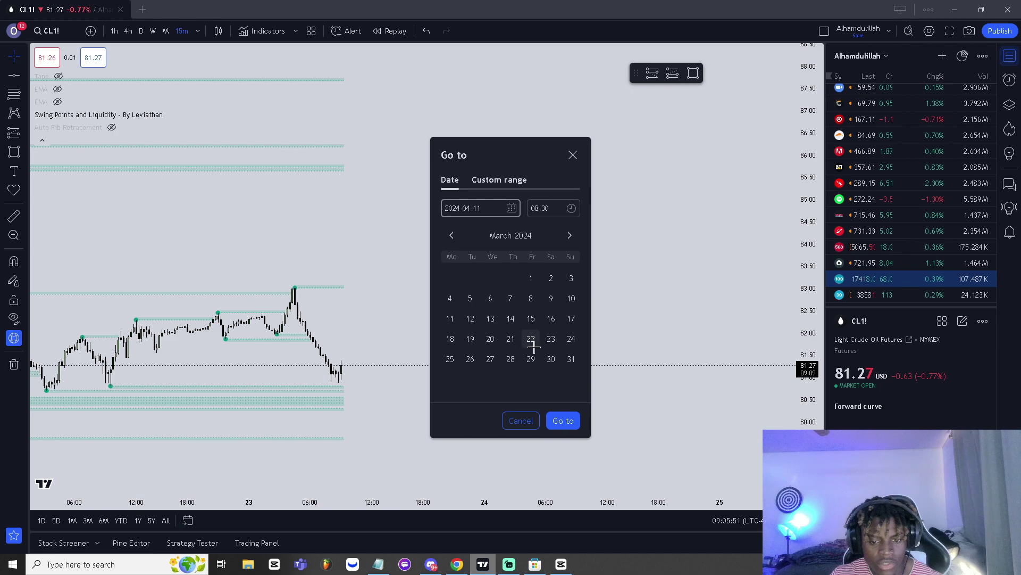
click(490, 359)
click(548, 208)
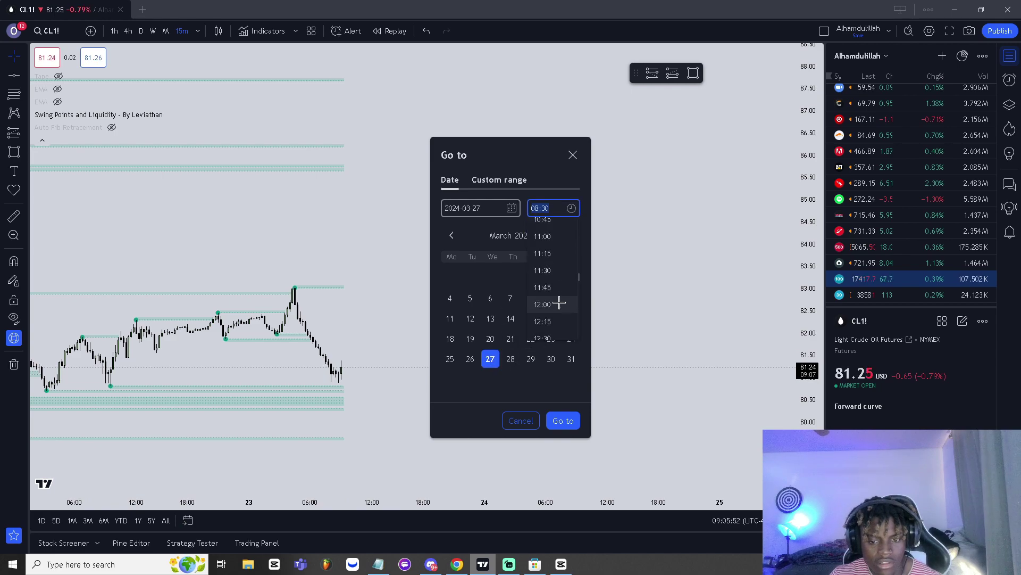
scroll(553, 264, up, 1)
click(551, 269)
click(555, 421)
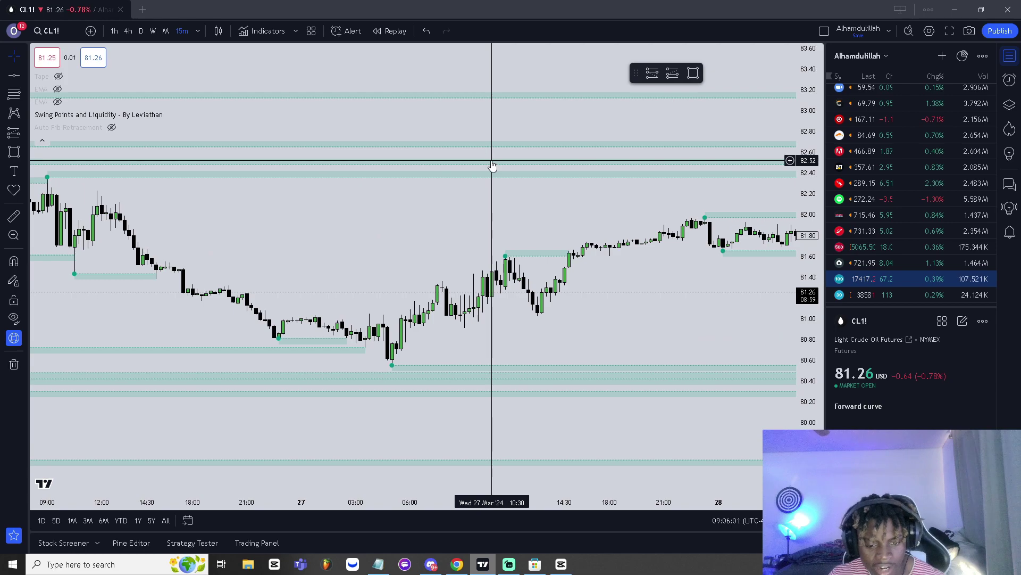
scroll(665, 266, down, 5)
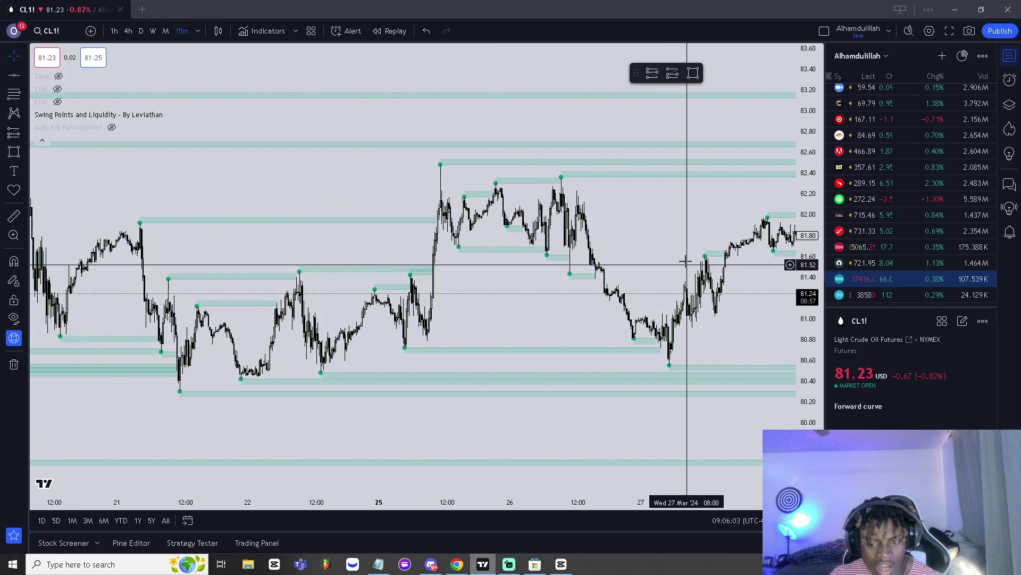
scroll(684, 260, down, 2)
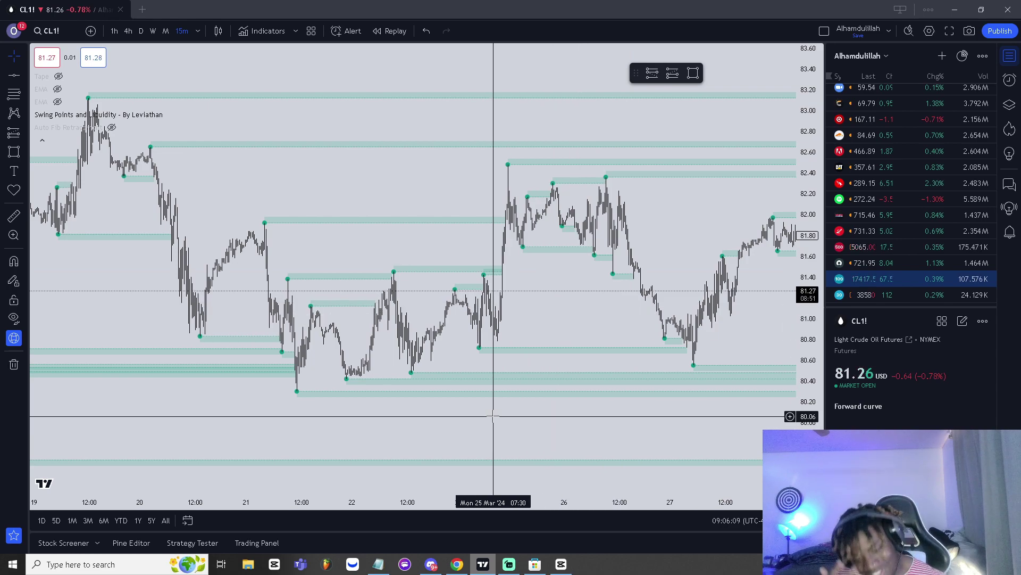
drag(561, 367, 327, 324)
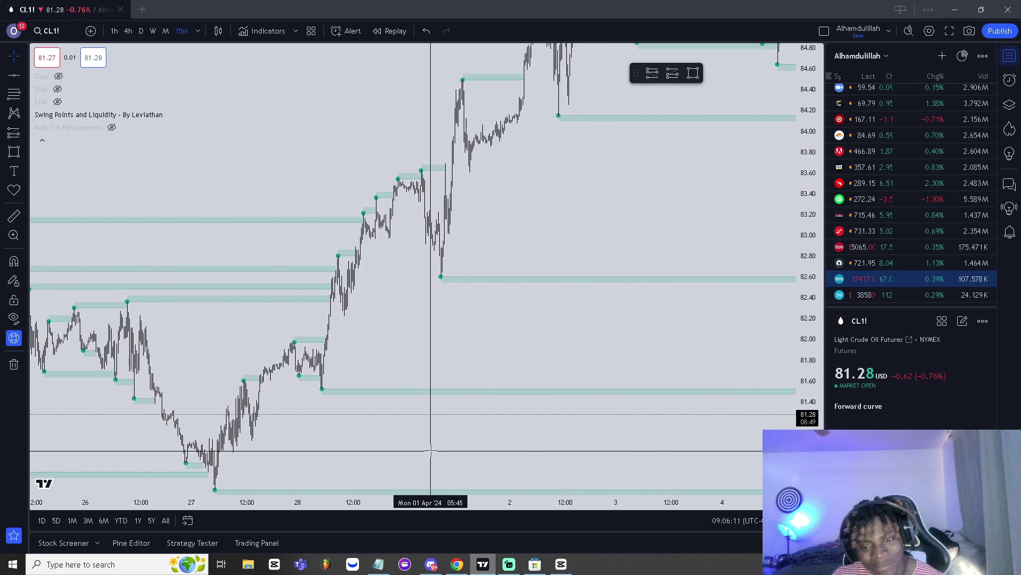
drag(645, 318, 604, 264)
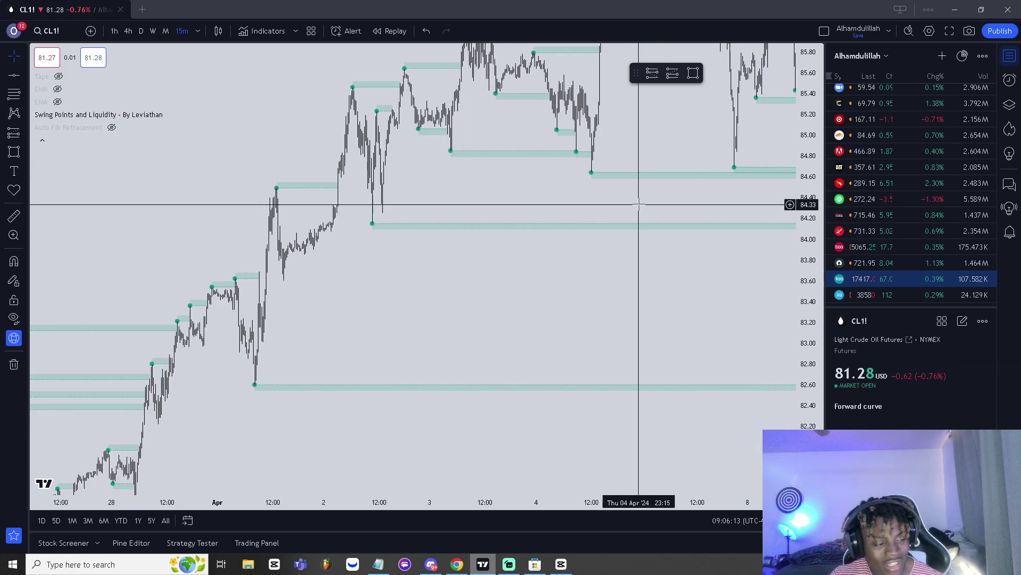
Back in Forex Factory, follow the 'Apr 3, 2024' Next Release link under Crude Oil Inventories.
click(455, 565)
click(437, 568)
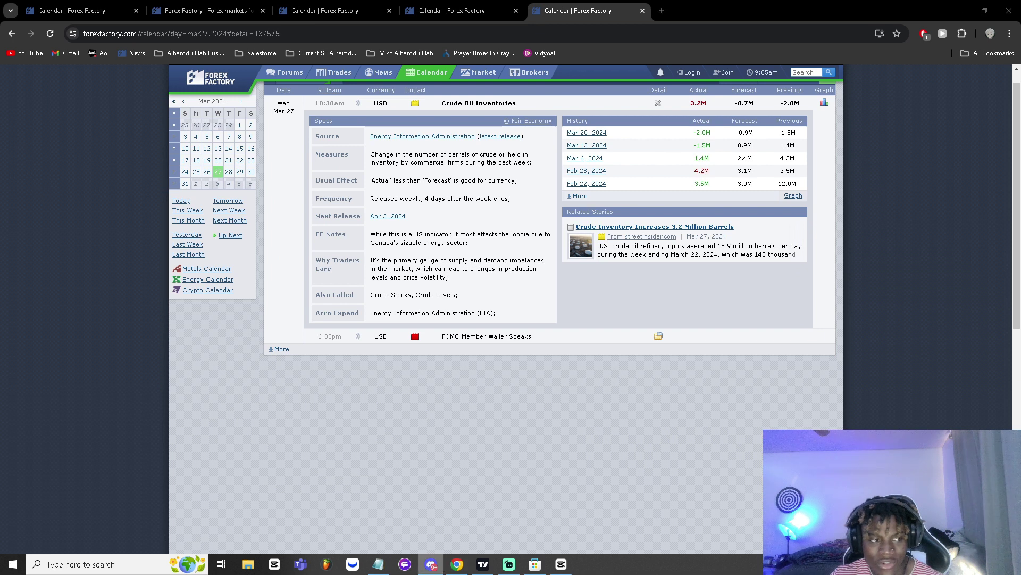
click(387, 216)
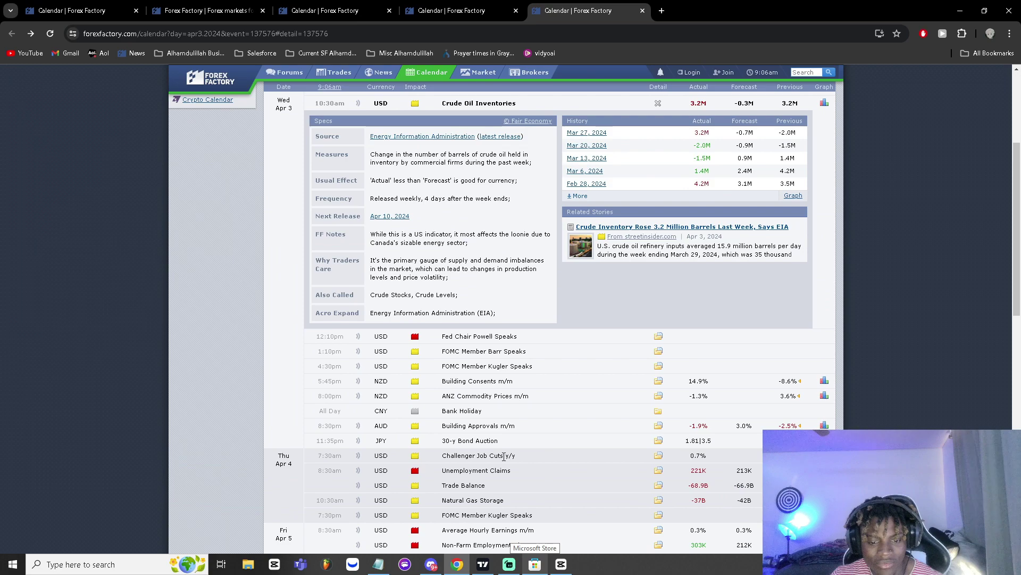
scroll(506, 468, down, 1)
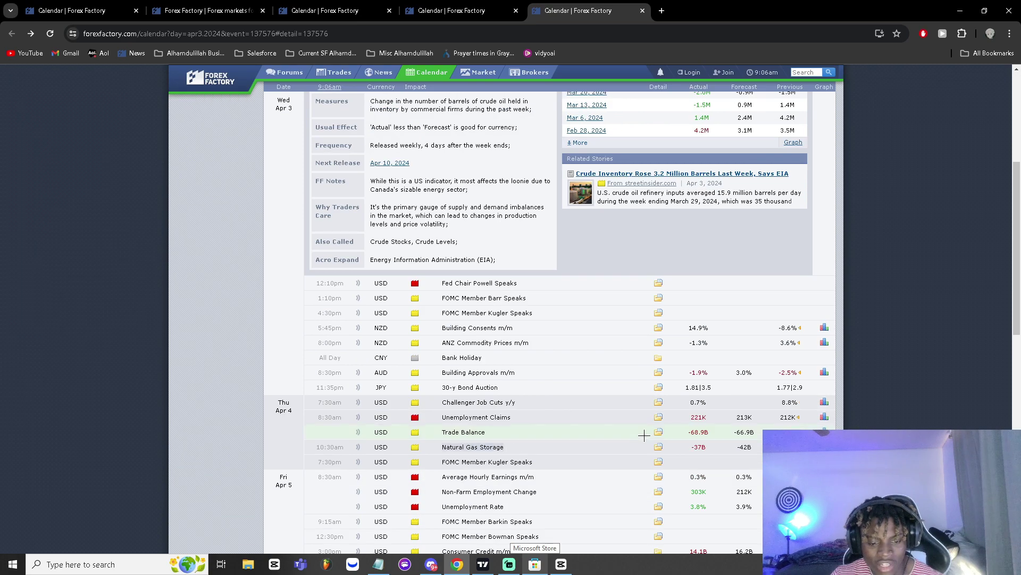
Load the NG1! natural gas futures chart and jump it to April 4, 2024.
click(482, 564)
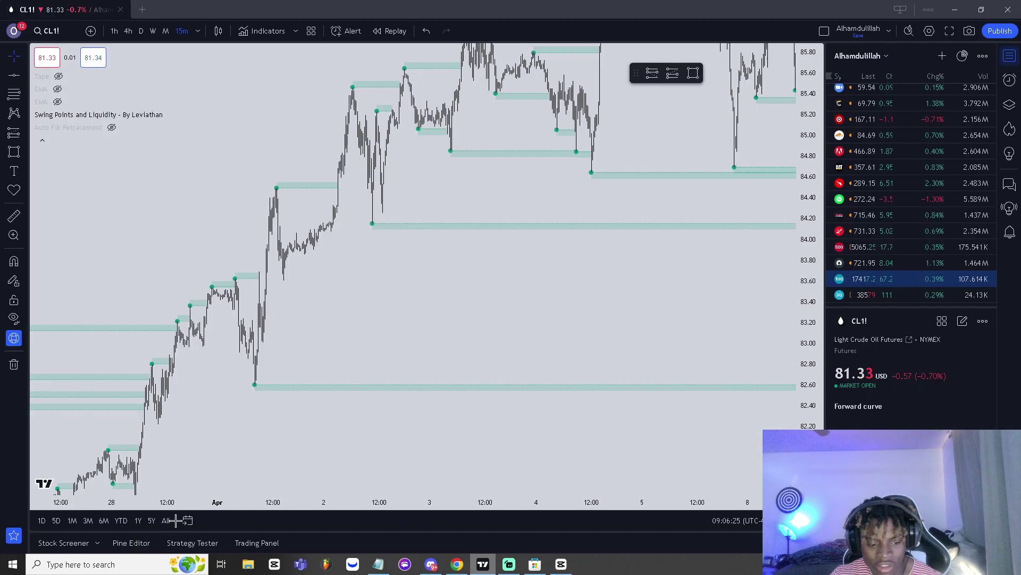
text(NG)
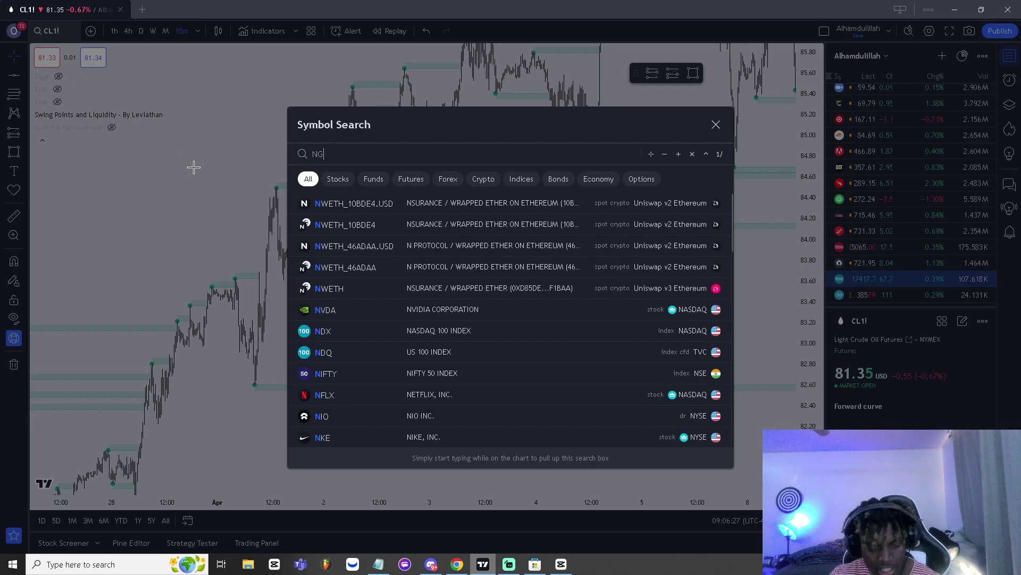
click(342, 211)
key(alt+g)
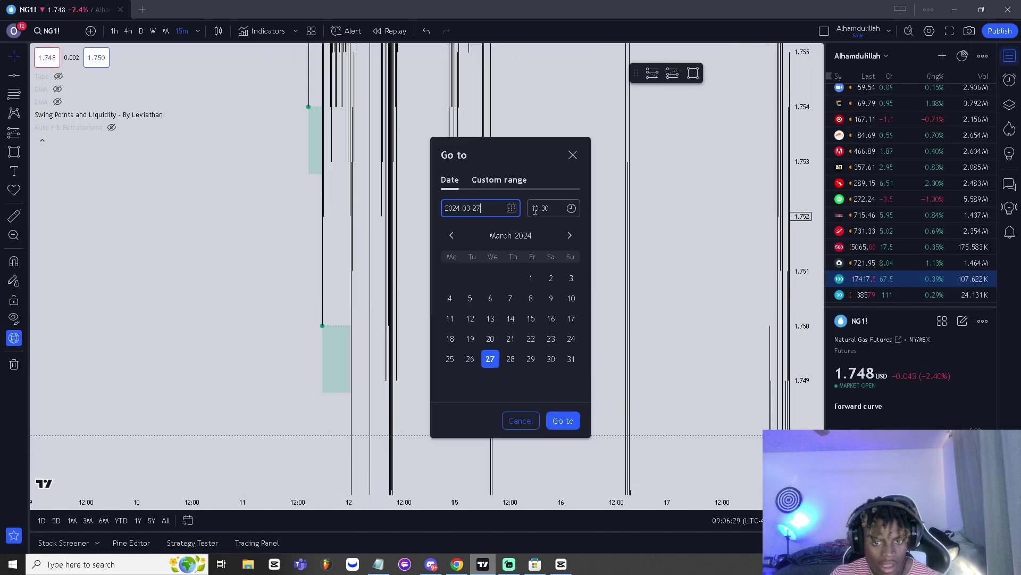
click(569, 235)
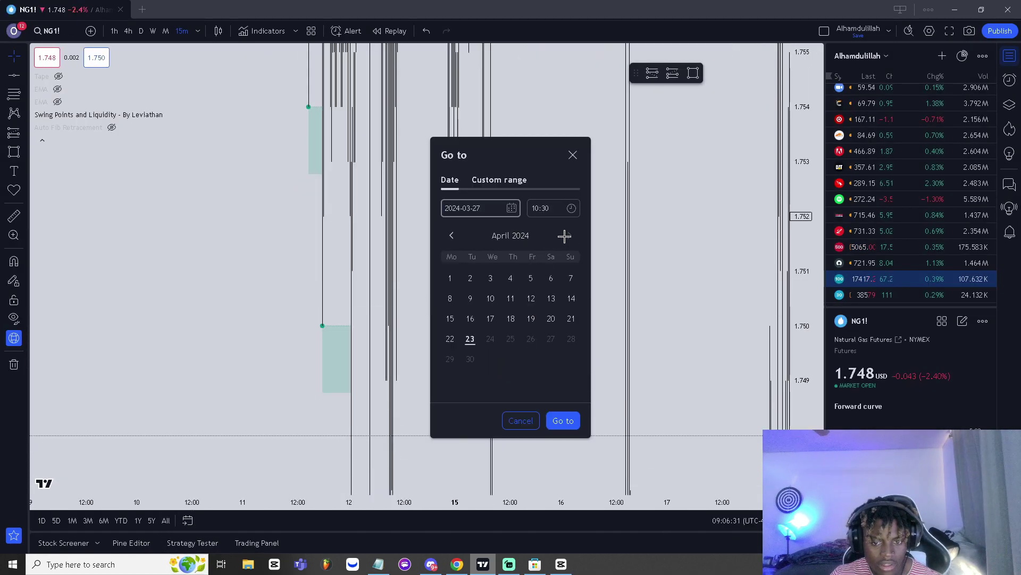
click(511, 279)
click(563, 421)
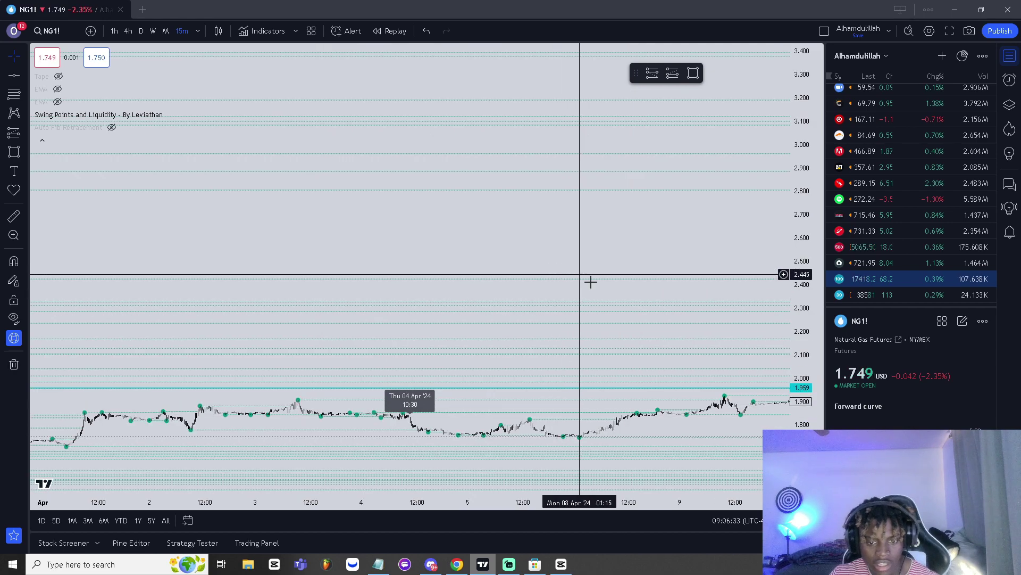
Zoom and pan to show April 2–5, stretching the price scale so candles look taller.
scroll(490, 231, up, 2)
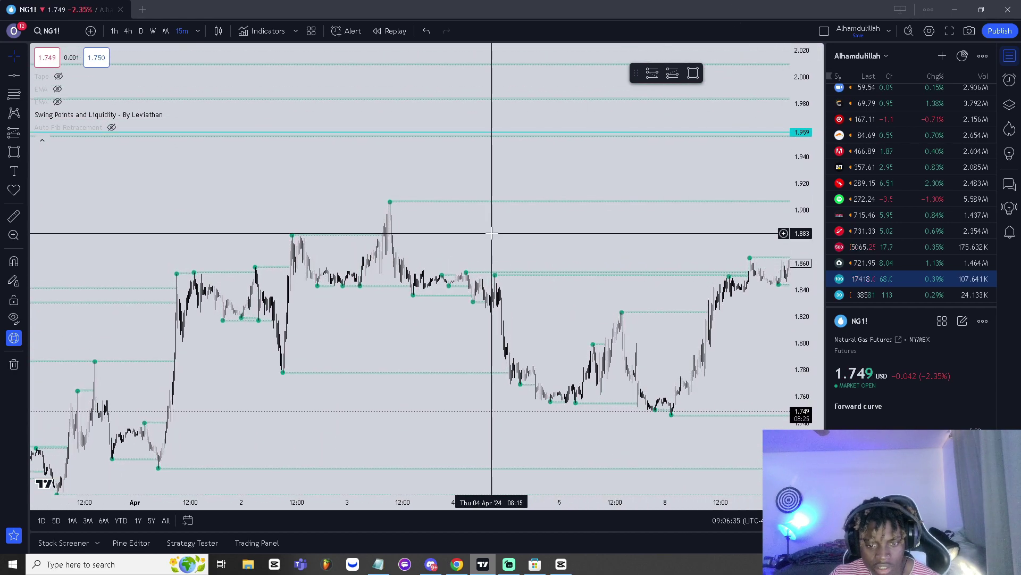
drag(355, 282, 505, 263)
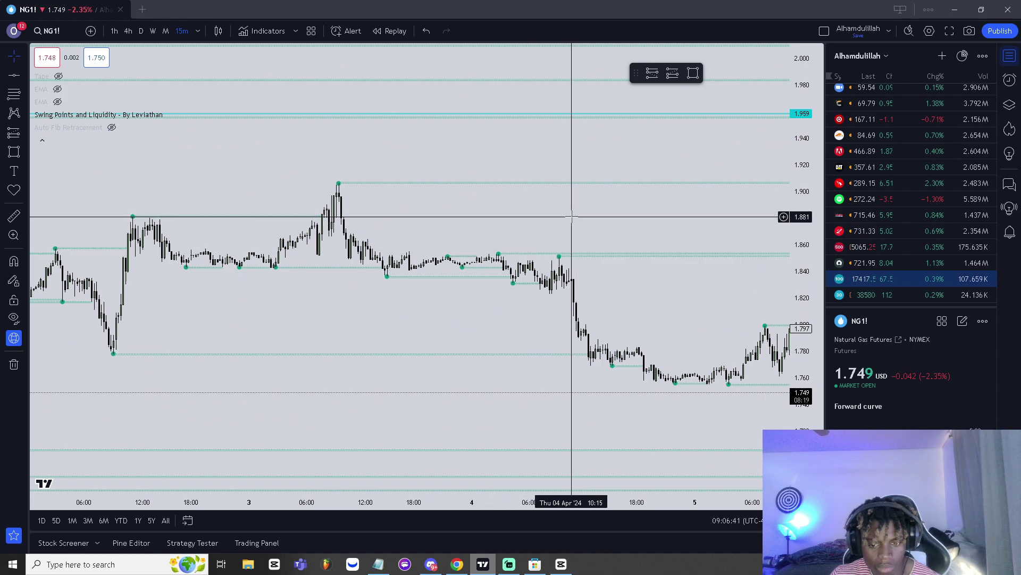
scroll(596, 242, up, 4)
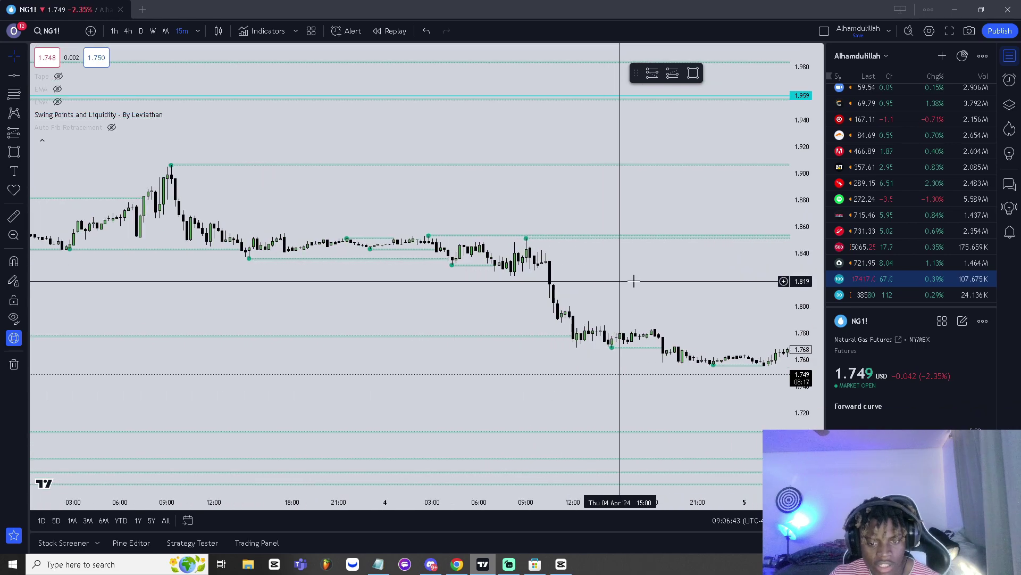
drag(807, 291, 806, 250)
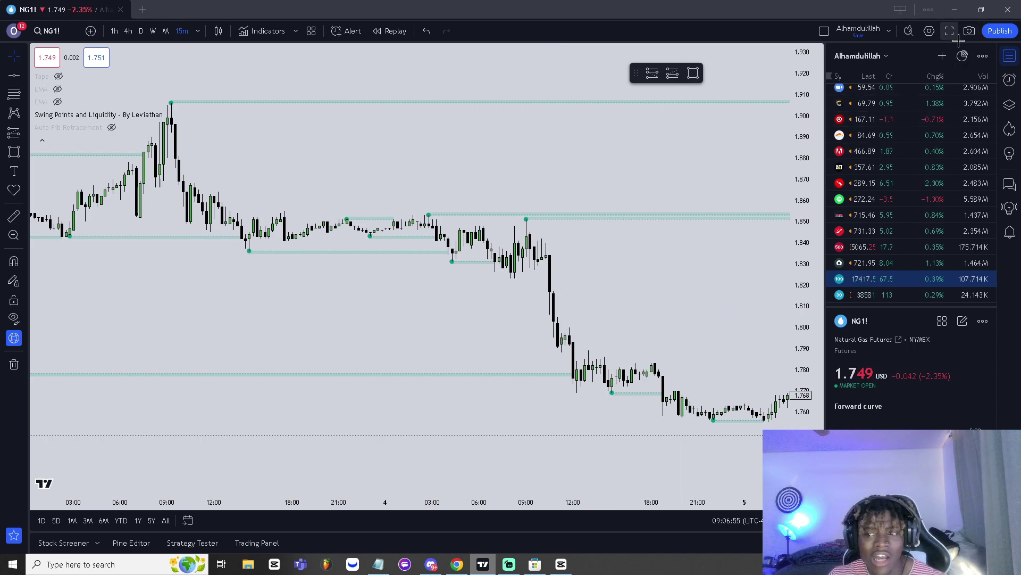
drag(711, 311, 485, 287)
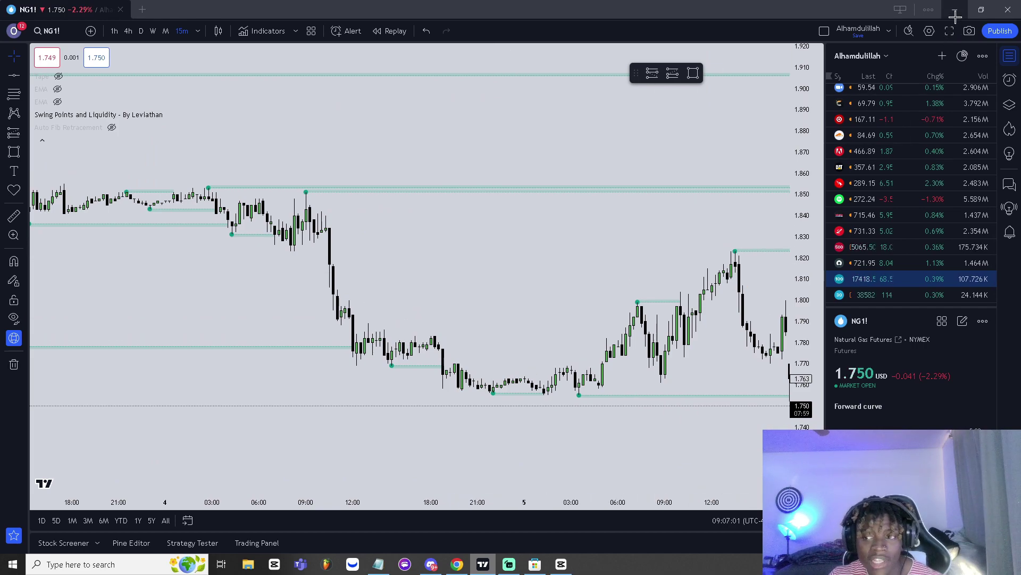
Scroll down the Forex Factory calendar and load the next batch of events.
key(alt+Tab)
scroll(643, 280, down, 5)
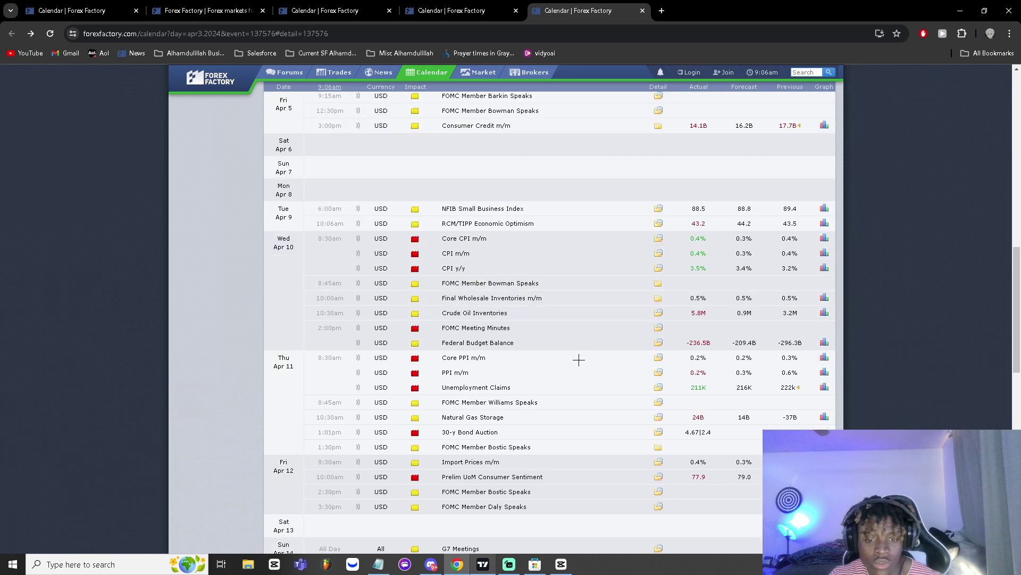
scroll(582, 358, down, 5)
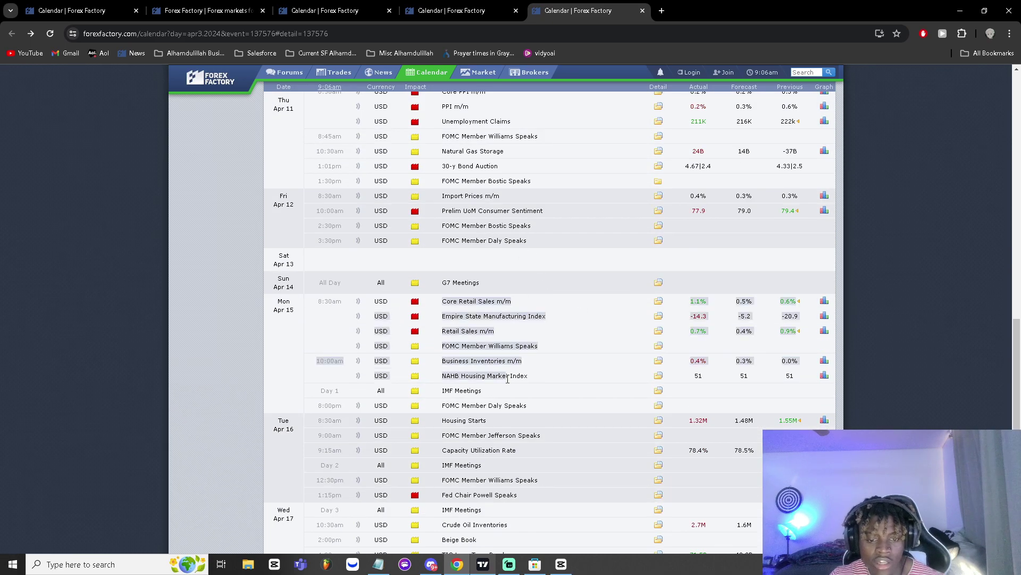
scroll(510, 372, down, 4)
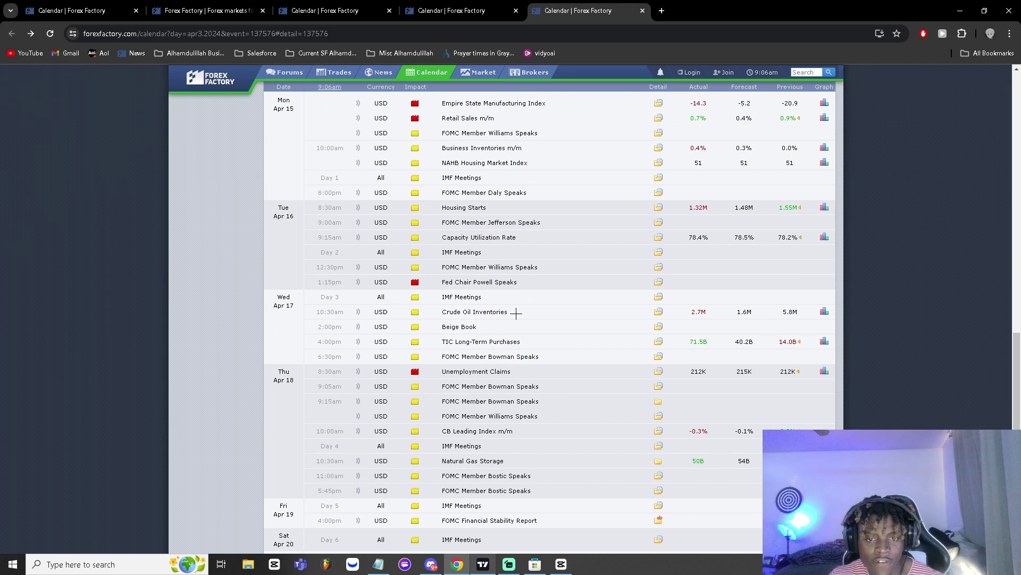
scroll(516, 314, down, 2)
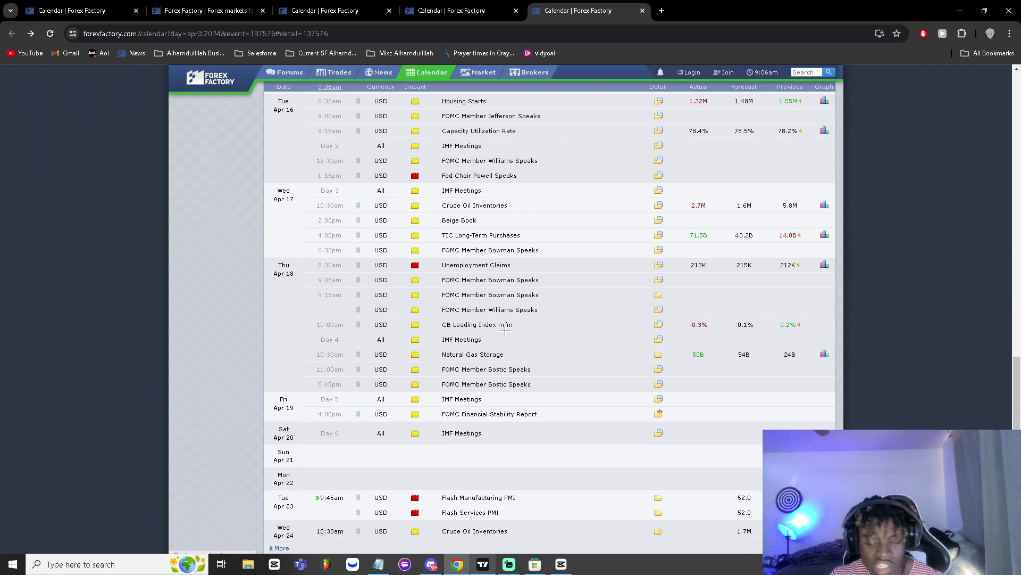
scroll(505, 330, down, 4)
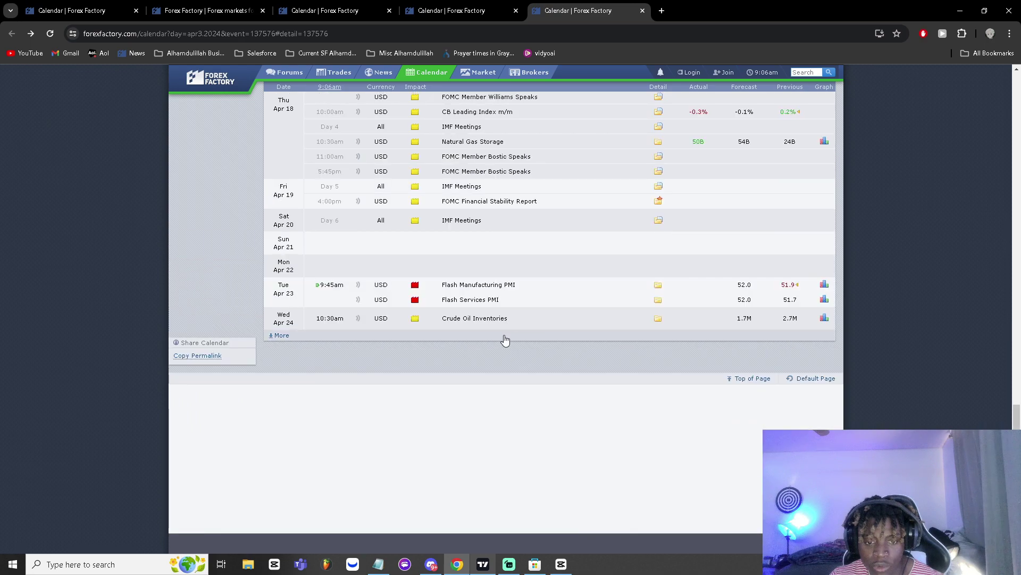
click(505, 339)
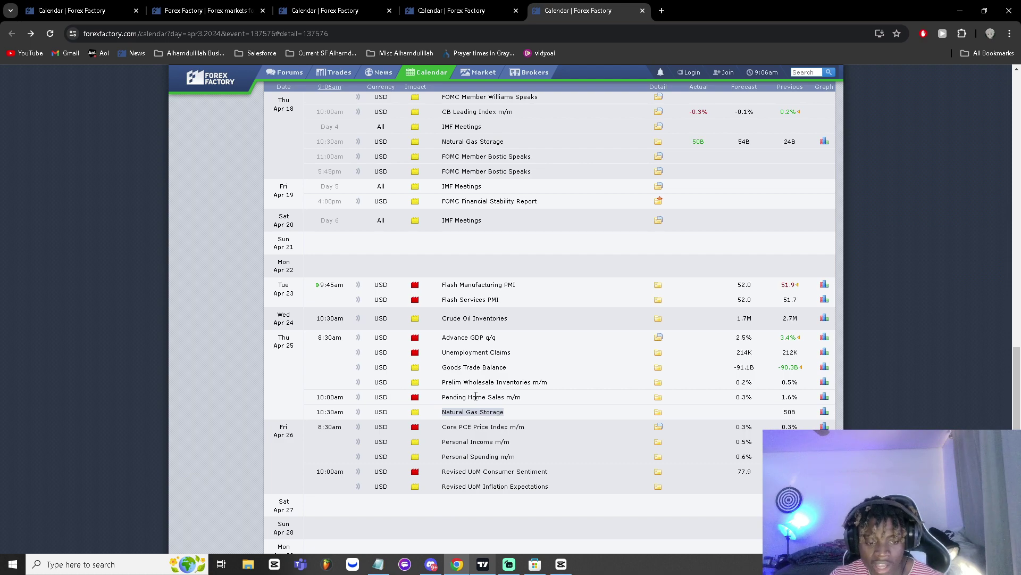
Load events into early May and highlight the May 1 Federal Funds Rate and FOMC rows.
scroll(475, 396, down, 6)
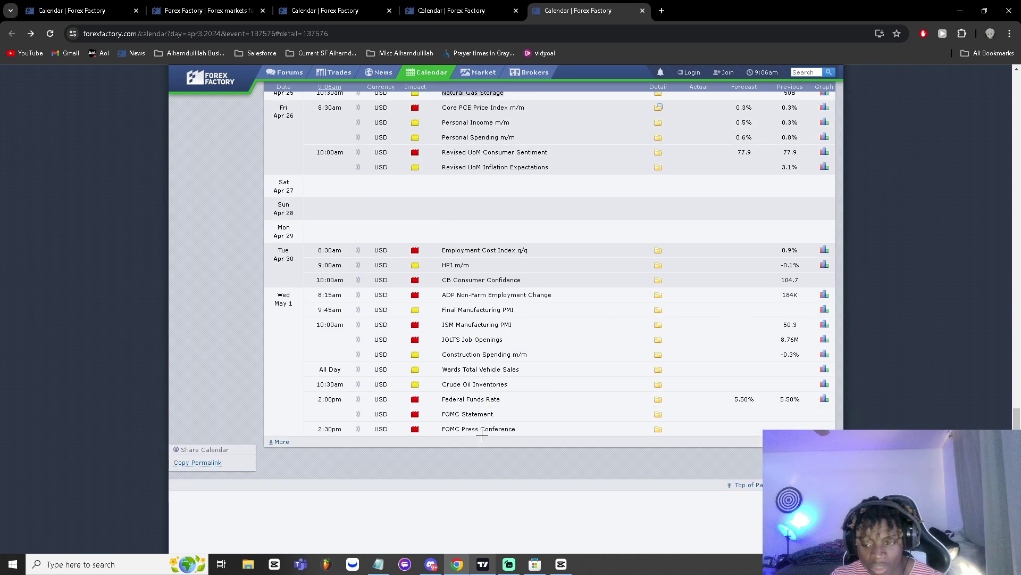
click(454, 452)
drag(513, 430, 426, 404)
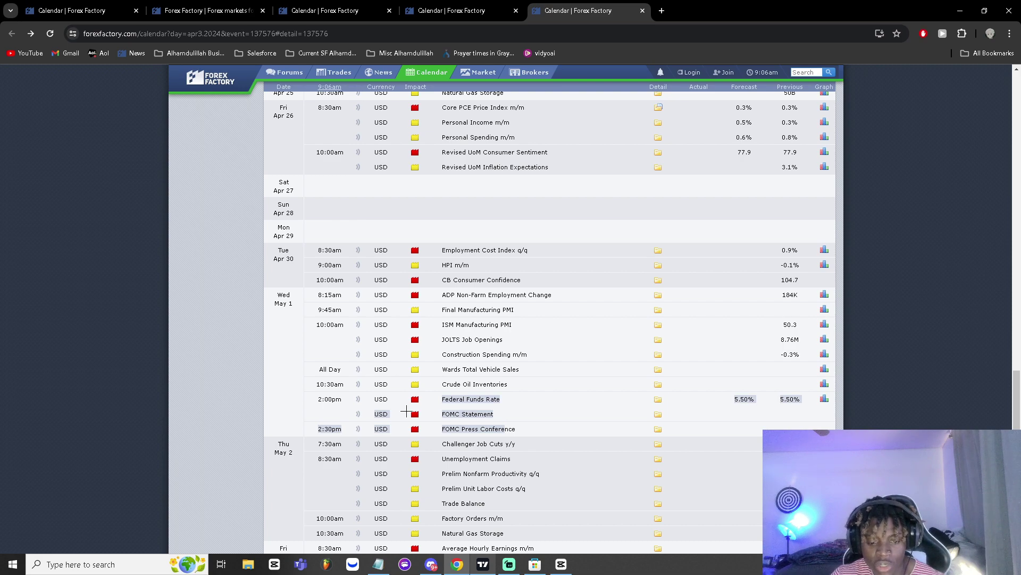
scroll(484, 424, down, 2)
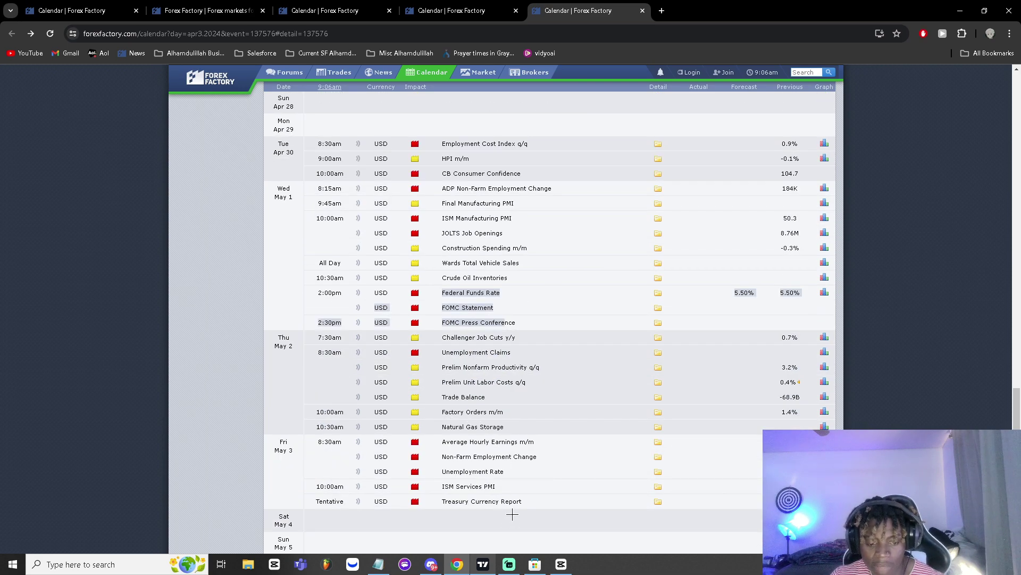
scroll(512, 514, down, 3)
scroll(525, 506, up, 15)
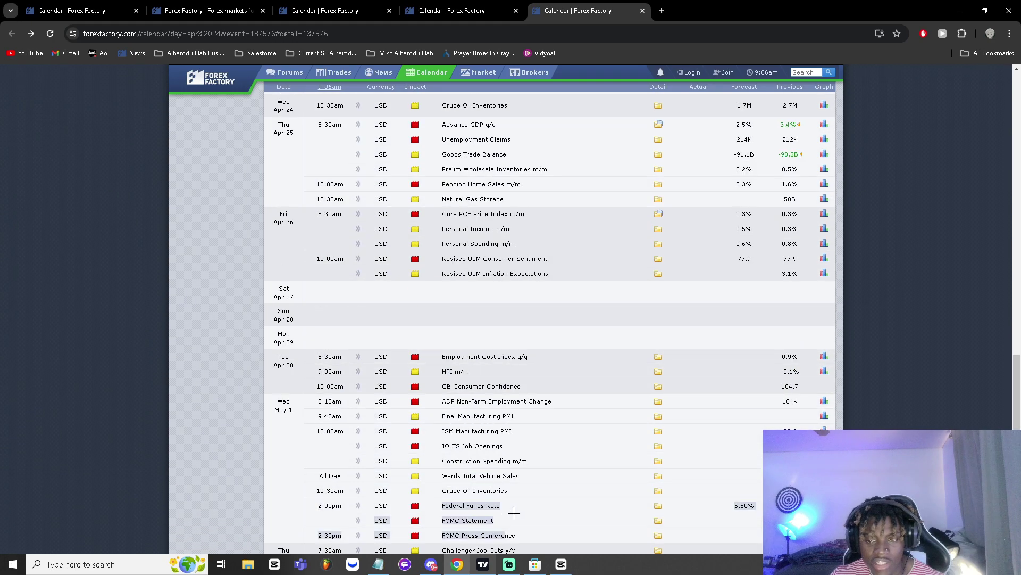
scroll(734, 455, down, 12)
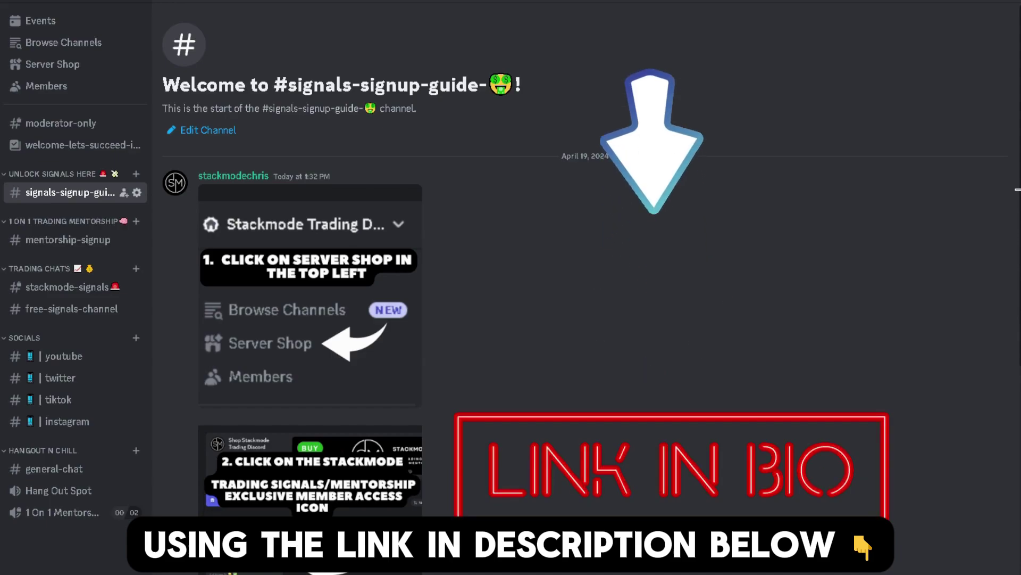
Read through the Server Shop signup steps, then go to #mentorship-signup for the coaching booking link.
scroll(585, 292, down, 1)
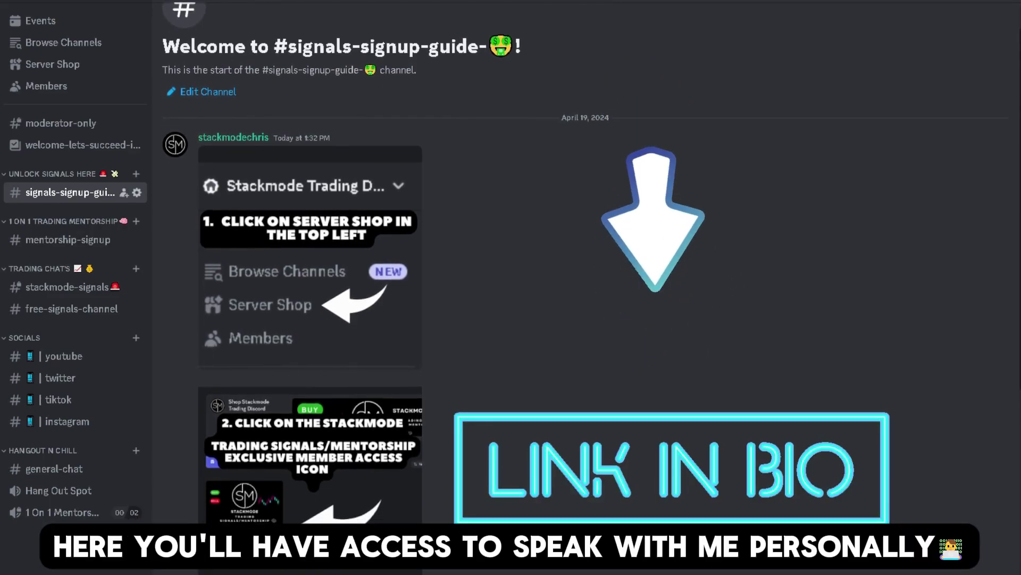
scroll(585, 293, down, 1)
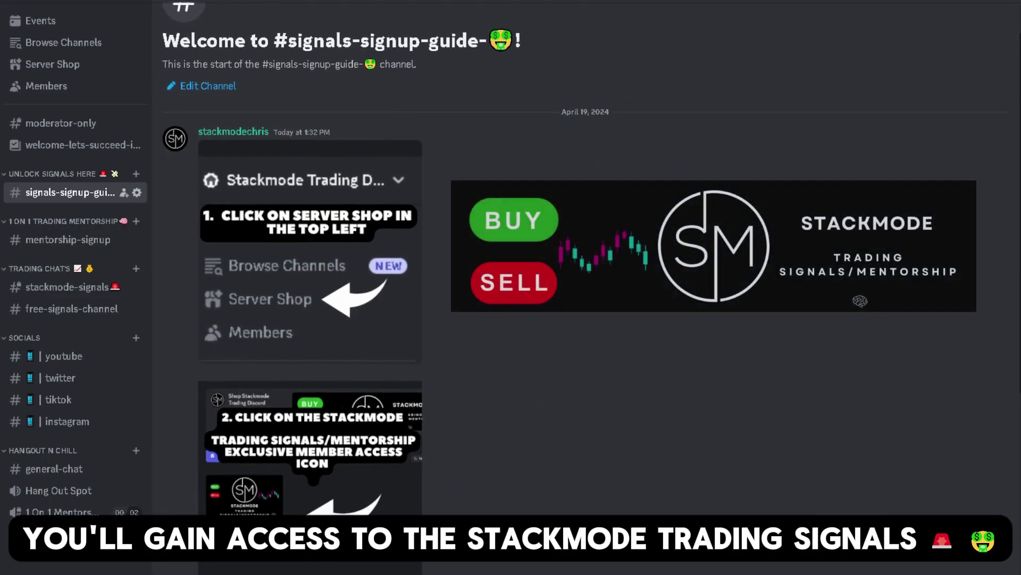
scroll(586, 292, down, 1)
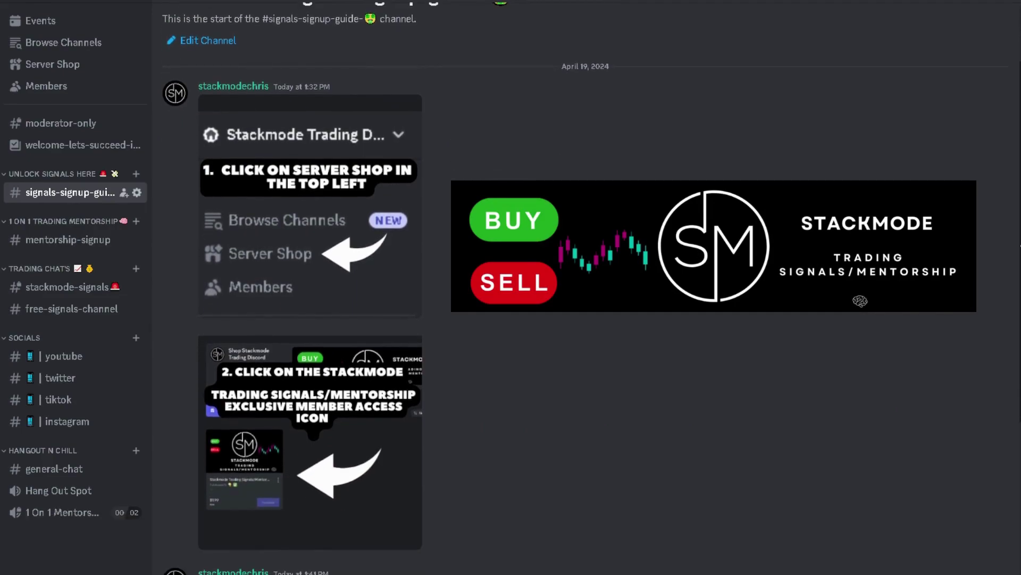
scroll(585, 293, down, 1)
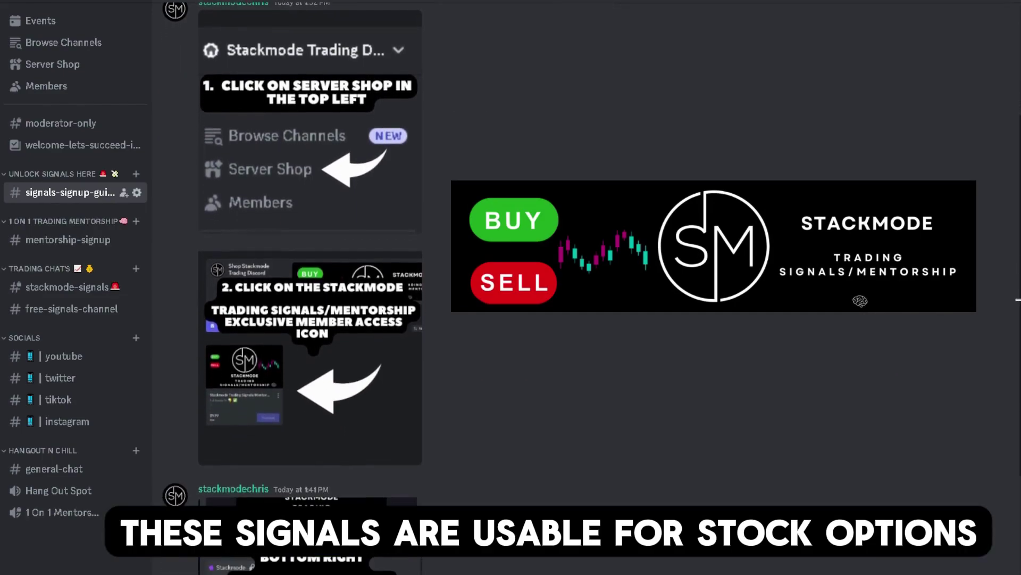
scroll(293, 287, down, 1)
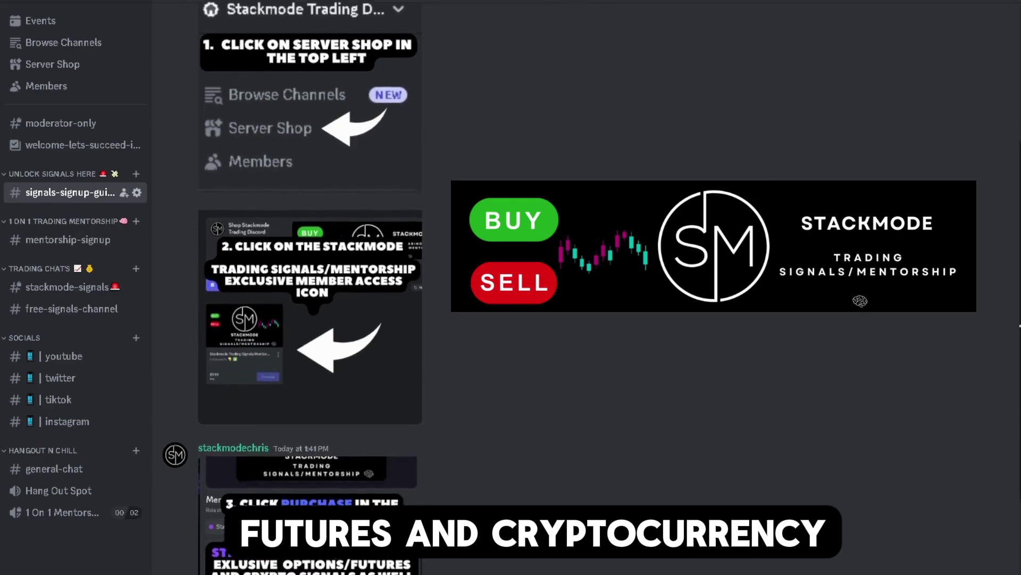
scroll(405, 274, down, 2)
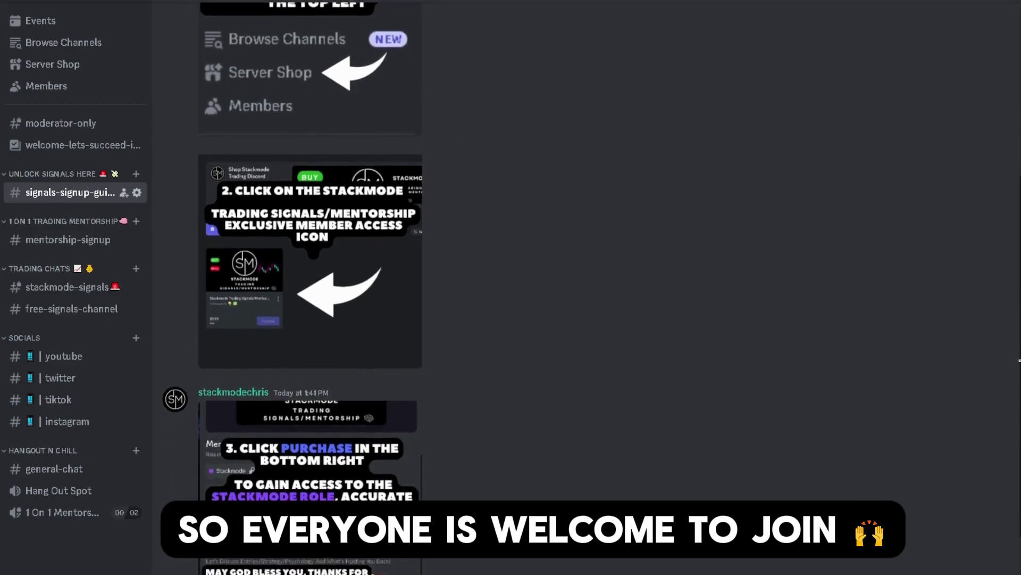
click(67, 240)
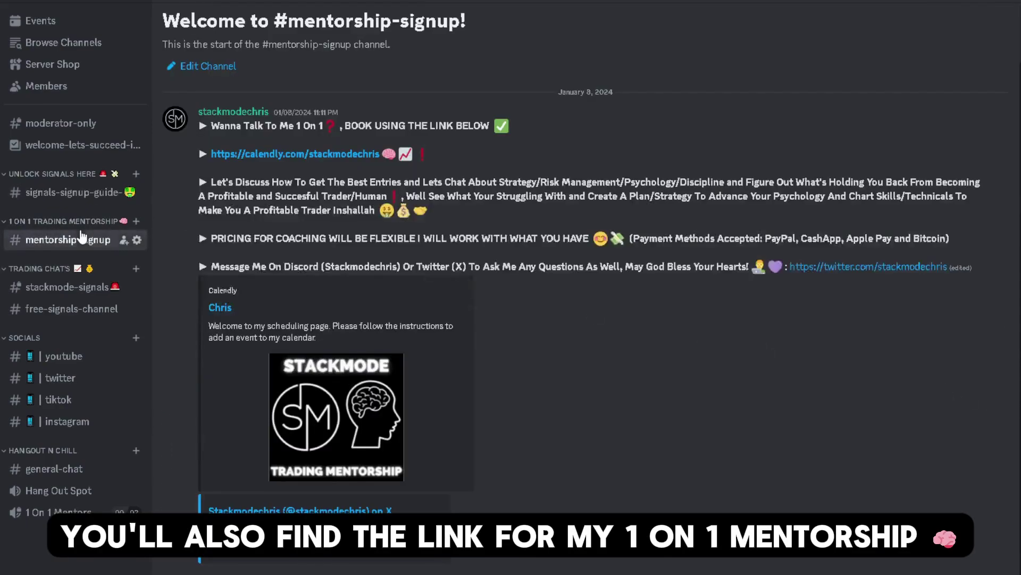